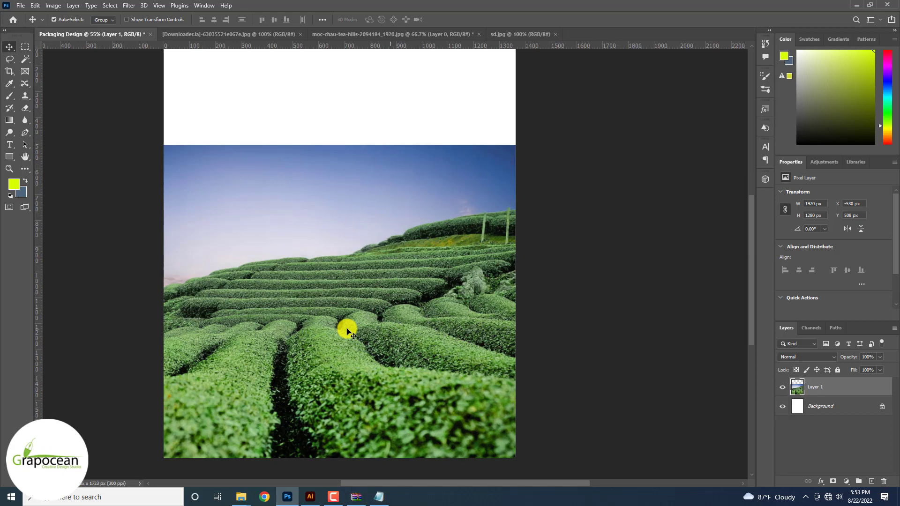
Start a Color Range selection on the tea-field layer with fuzziness 164 and sample the sky colour
click(110, 5)
click(110, 6)
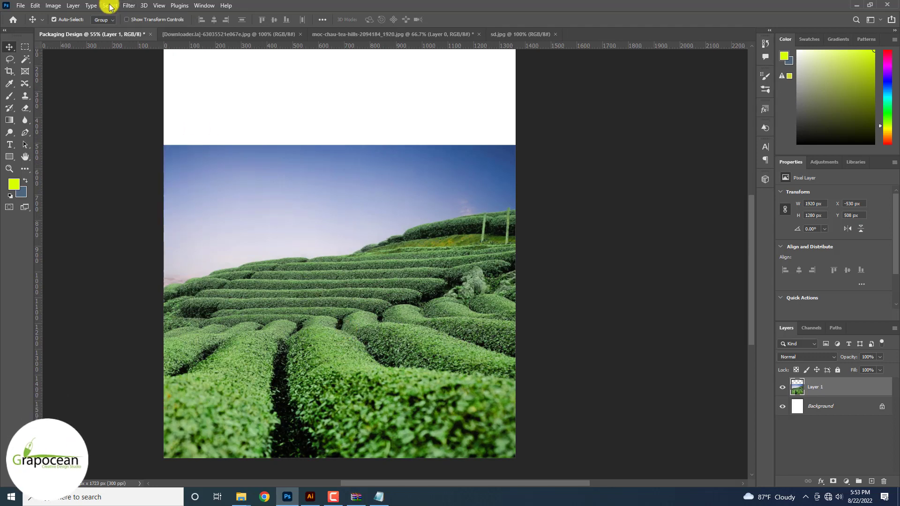
click(112, 6)
click(141, 96)
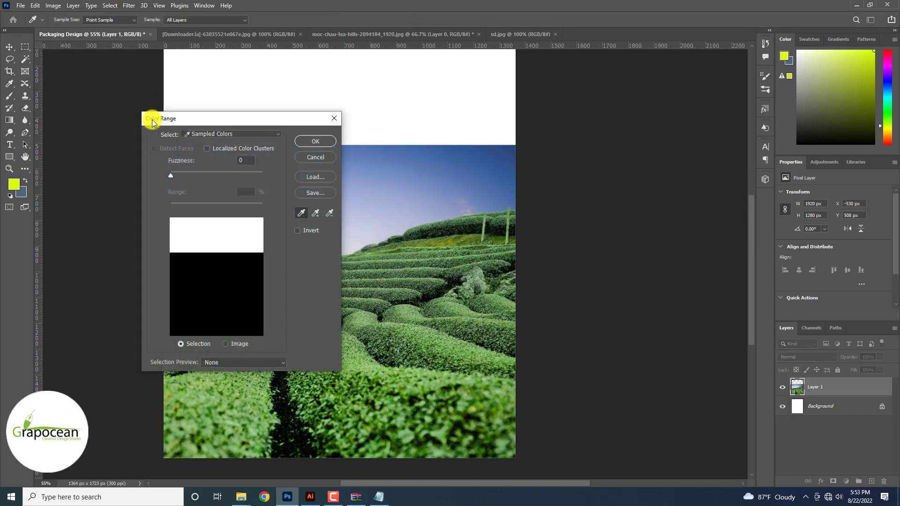
drag(233, 178, 246, 177)
click(226, 262)
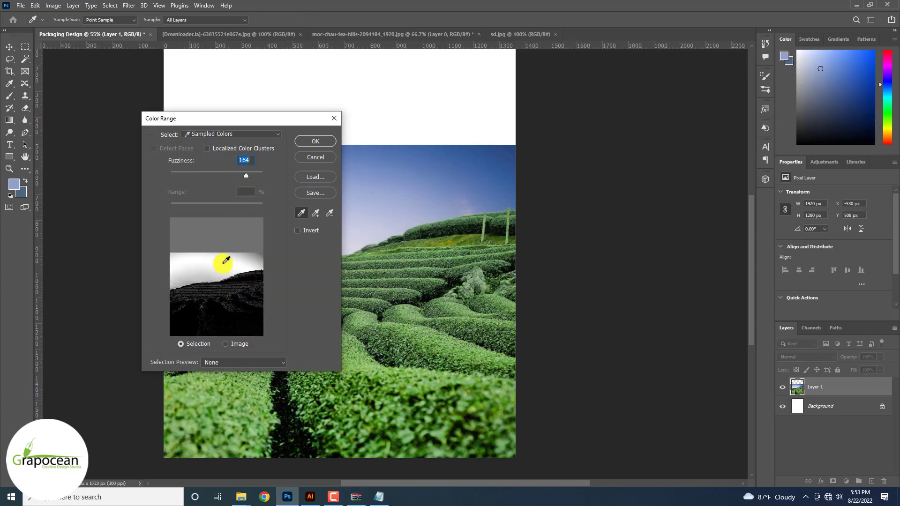
click(228, 260)
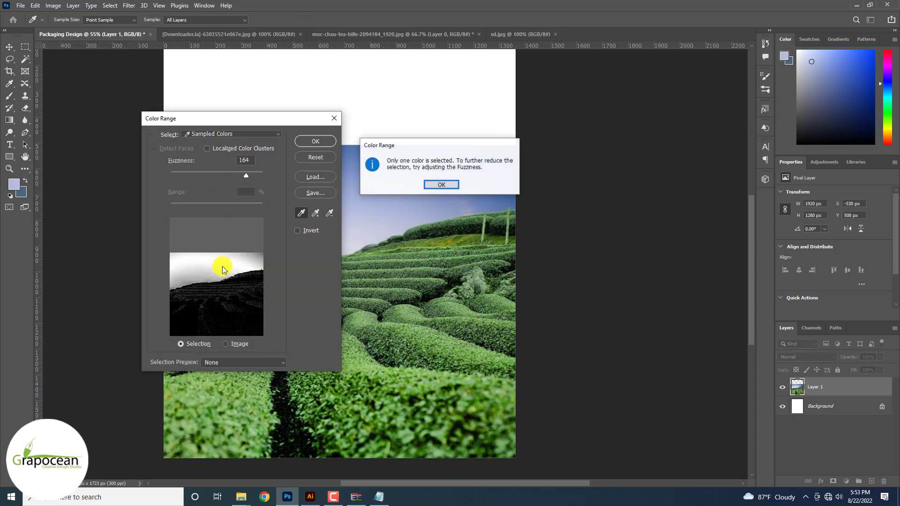
click(440, 184)
click(247, 258)
click(209, 271)
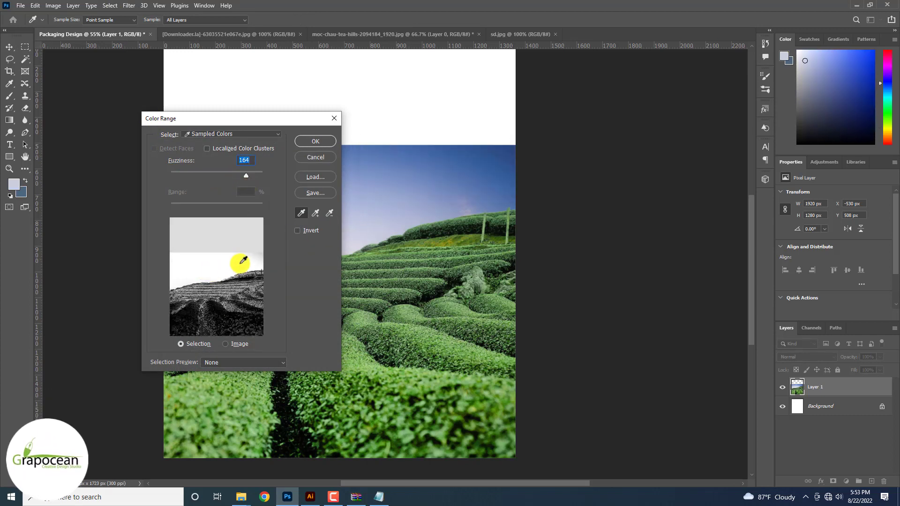
Set the Color Range fuzziness to 165, resample the pale sky, and turn the resulting selection into a mask on Layer 1
drag(243, 260, 230, 234)
mouse_move(230, 178)
mouse_down()
mouse_move(217, 175)
mouse_move(244, 176)
mouse_up()
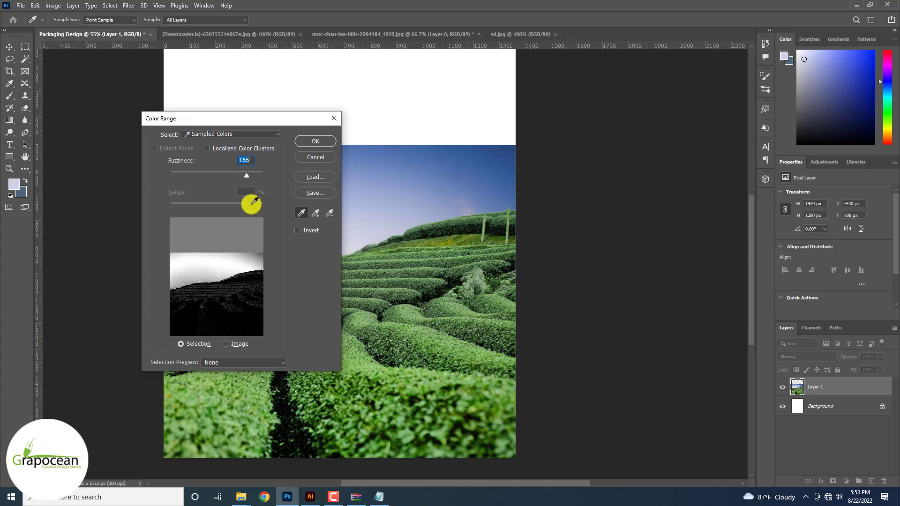
drag(255, 249, 212, 269)
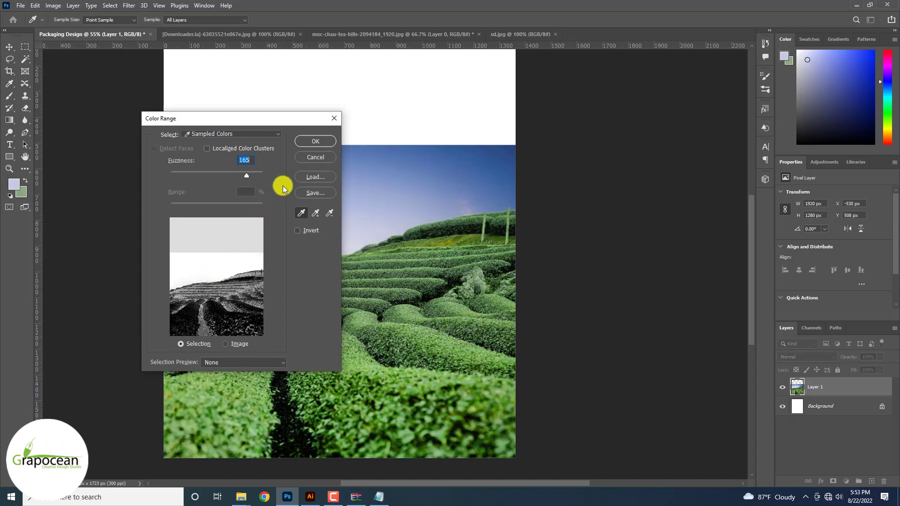
click(315, 141)
key(v)
key(ctrl+0)
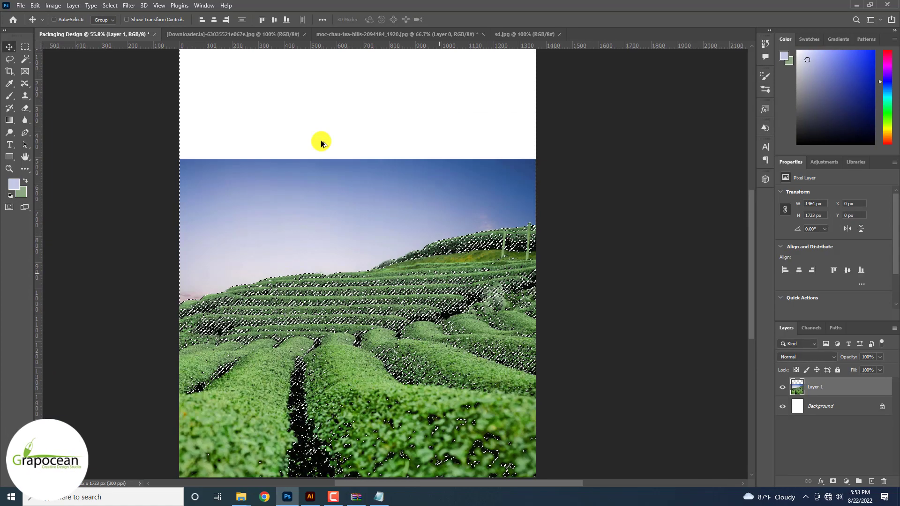
click(833, 481)
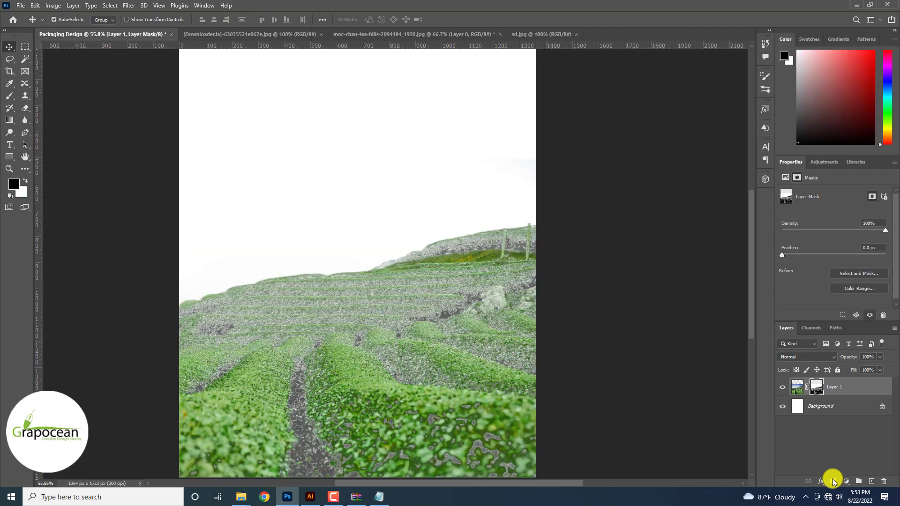
Invert the layer mask and paint white over the tea hills with a 600 px Overlay-mode brush to restore them
click(138, 20)
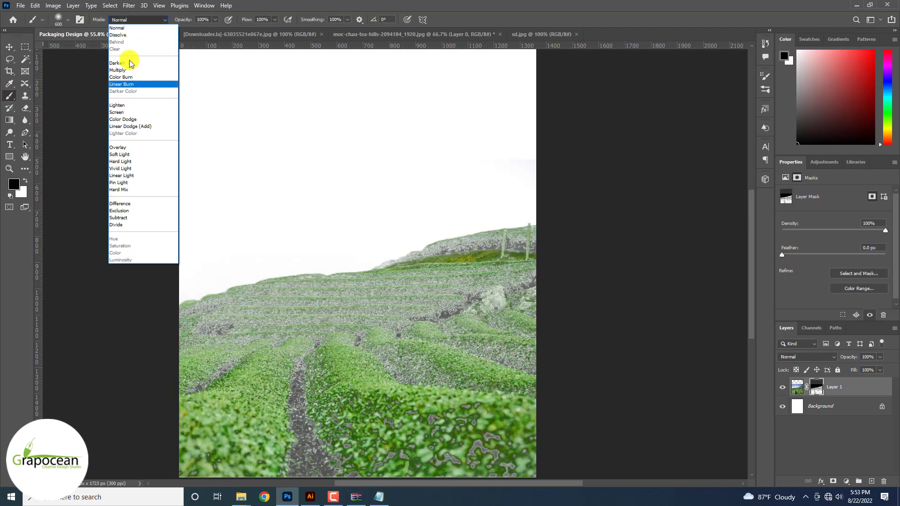
click(123, 148)
mouse_move(398, 361)
mouse_down()
mouse_move(321, 376)
mouse_move(260, 438)
mouse_move(237, 416)
mouse_move(404, 398)
mouse_move(519, 350)
mouse_move(480, 363)
mouse_move(442, 353)
mouse_move(220, 366)
mouse_move(232, 348)
mouse_move(196, 347)
mouse_up()
key(x)
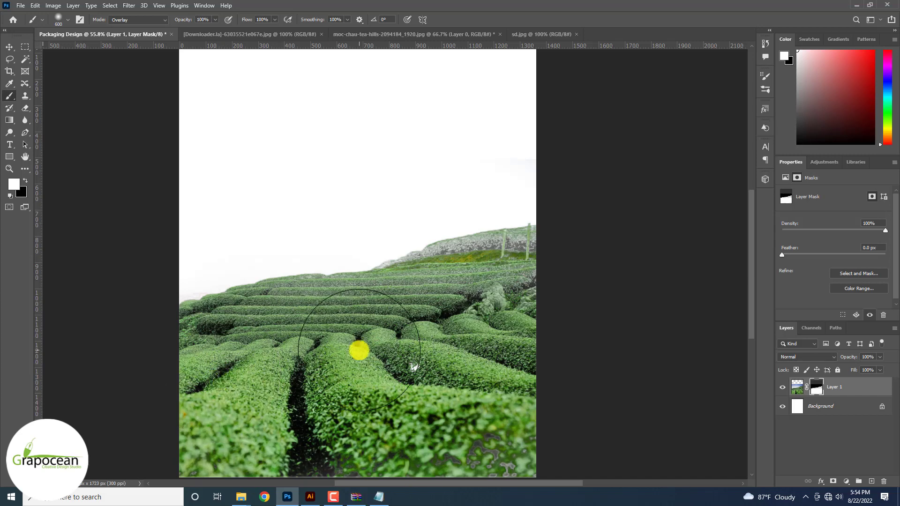
mouse_move(359, 350)
mouse_down()
mouse_move(513, 267)
mouse_move(375, 308)
mouse_up()
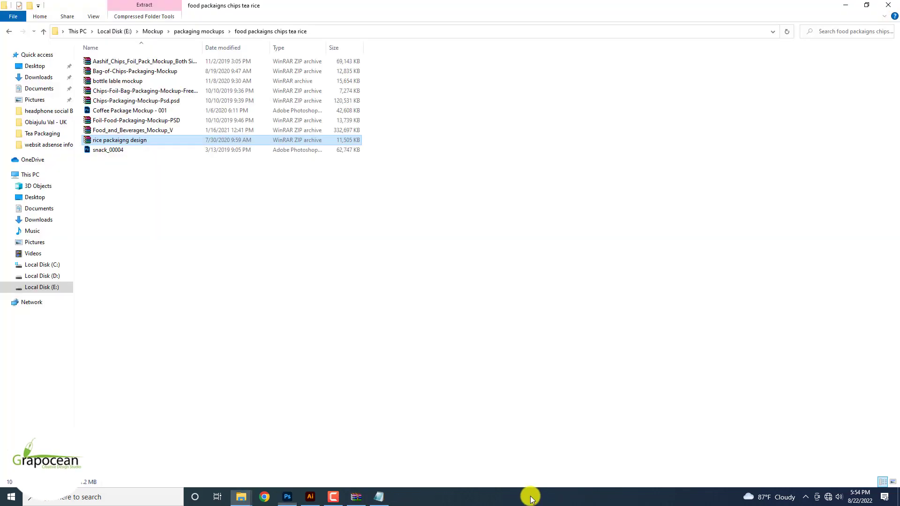
click(288, 497)
scroll(478, 403, down, 2)
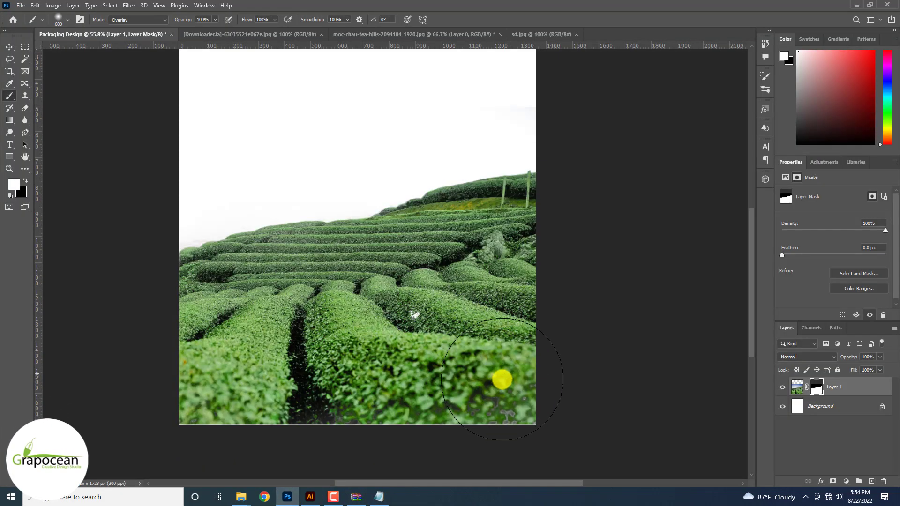
scroll(285, 328, down, 2)
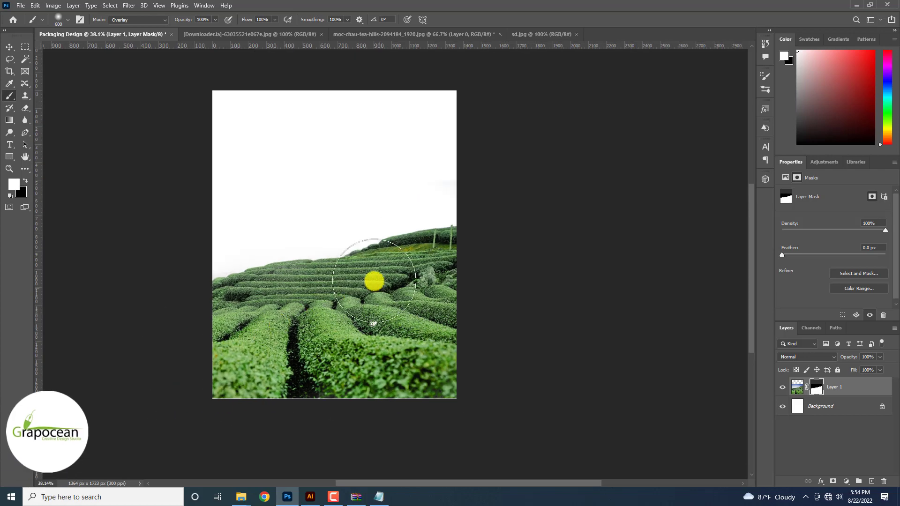
Switch the brush to Dissolve mode at about 200 px and clean up the hole in the bushes and the leftover sky on the mask
scroll(252, 346, up, 8)
scroll(356, 352, down, 5)
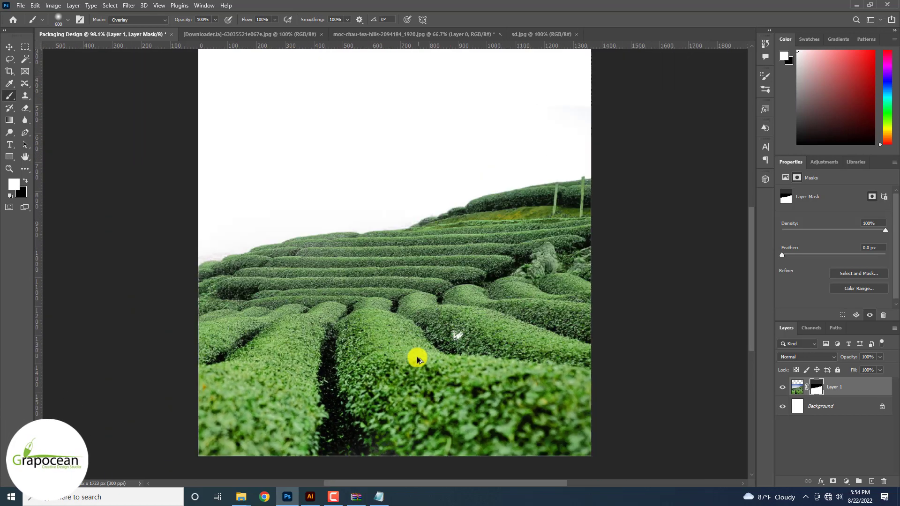
scroll(375, 349, down, 6)
scroll(395, 347, up, 10)
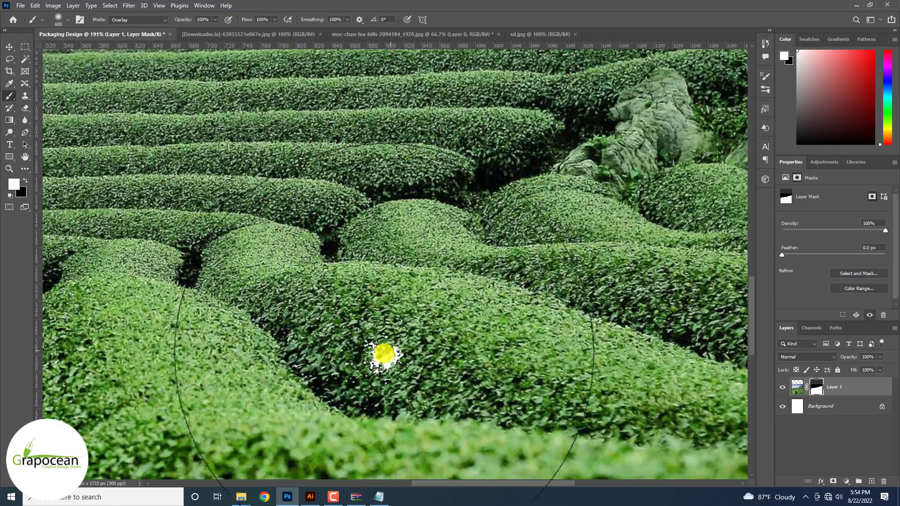
key([)
key([)
key([)
key([)
click(136, 20)
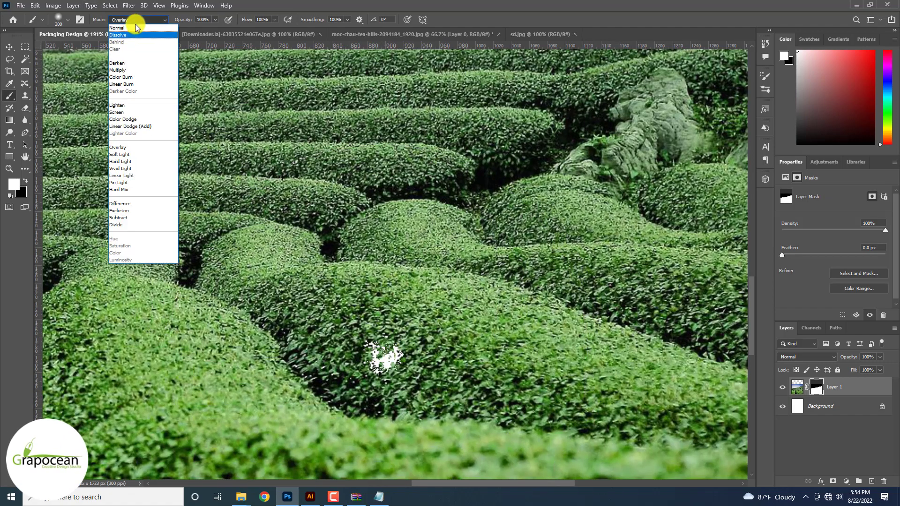
click(134, 35)
scroll(387, 361, down, 7)
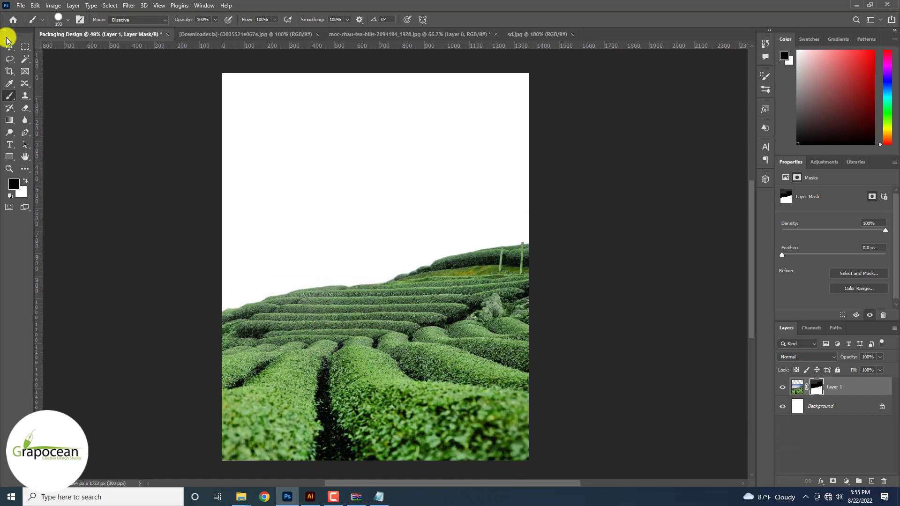
click(8, 46)
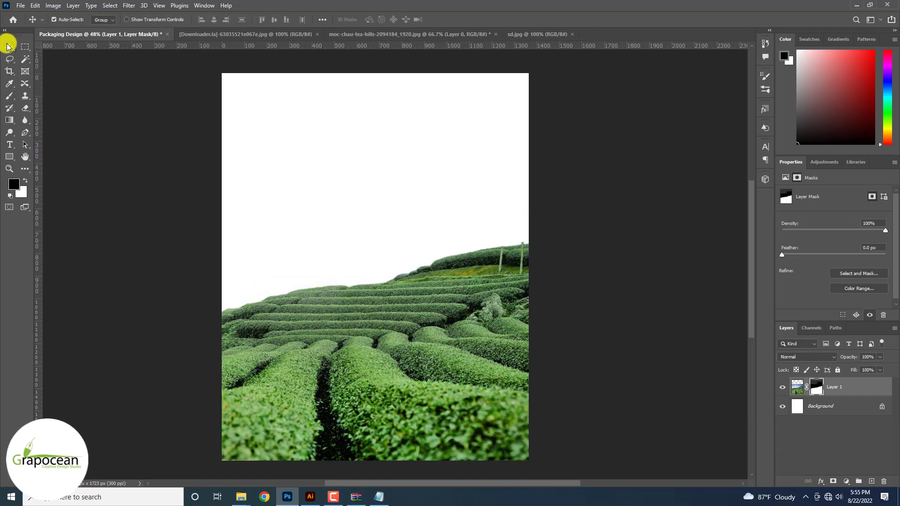
In the tea cup image, begin a Pen tool path beneath the handle and trace the saucer's right and lower edge
click(190, 37)
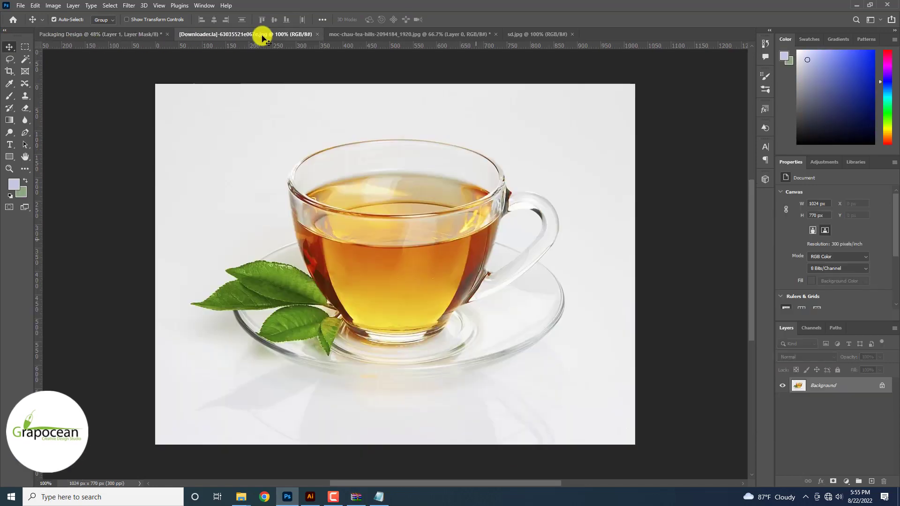
key(ctrl+plus)
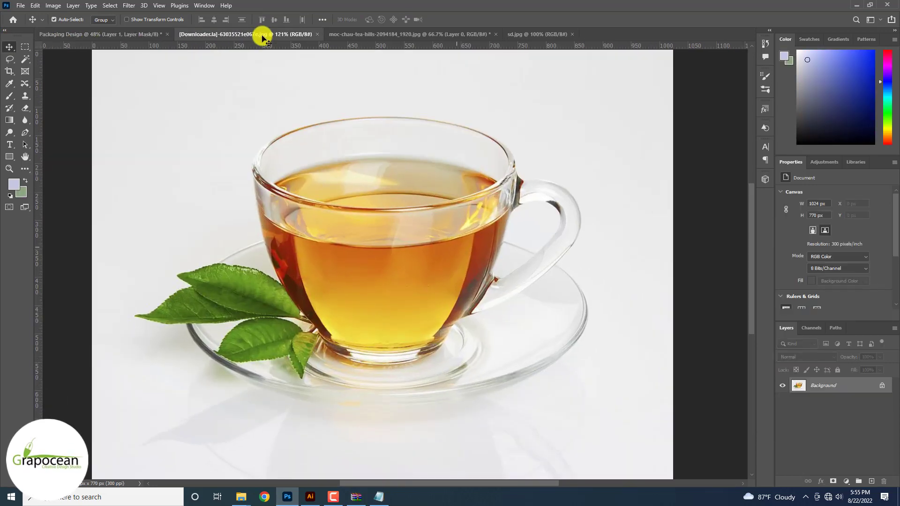
scroll(557, 256, up, 15)
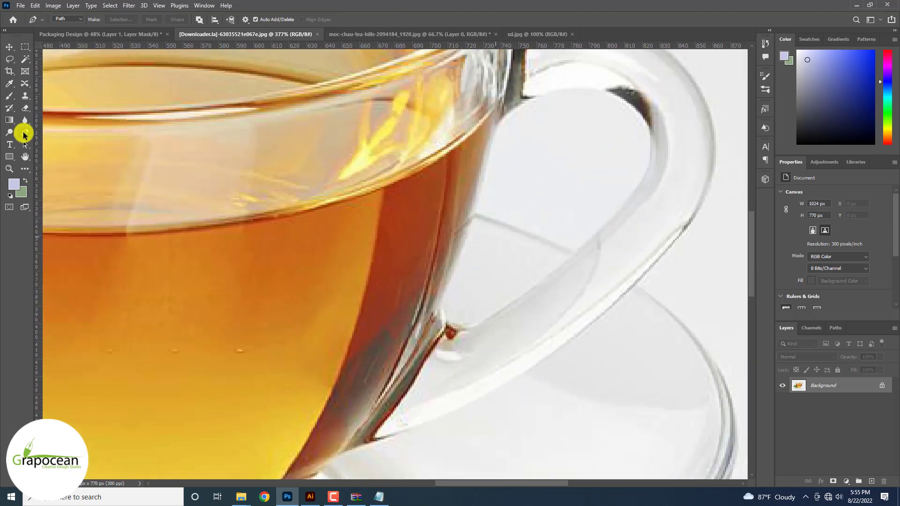
click(625, 277)
scroll(625, 277, down, 5)
drag(713, 395, 615, 237)
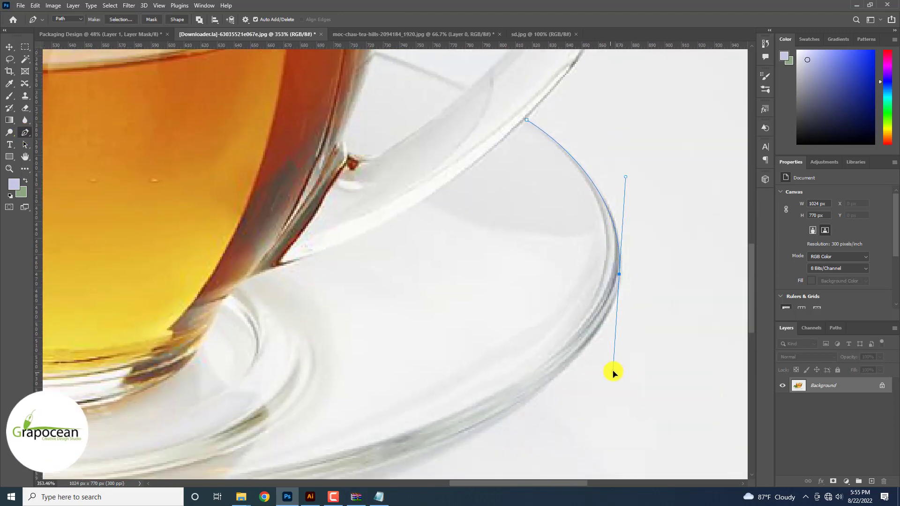
drag(613, 371, 613, 380)
drag(612, 380, 629, 207)
drag(445, 375, 603, 255)
drag(370, 369, 137, 413)
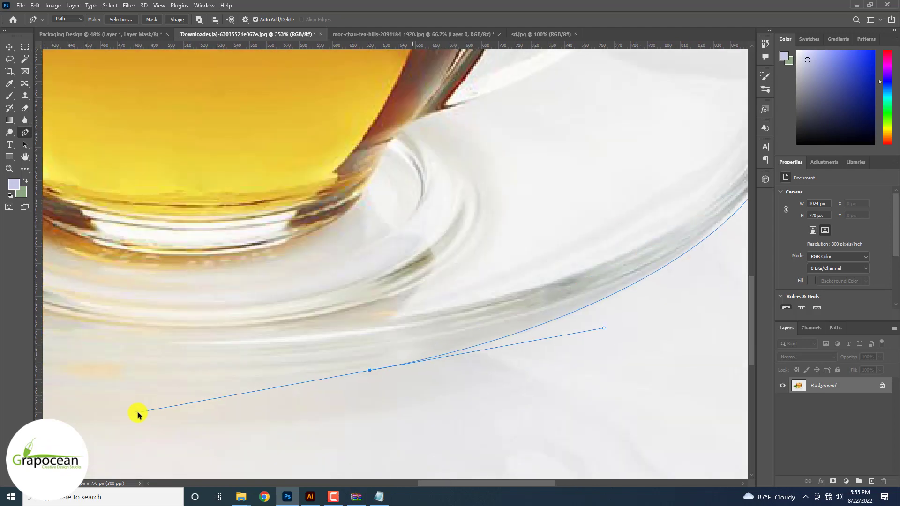
Continue the path along the saucer's bottom and left edge up to the underside of the lowest-reaching left leaf
scroll(274, 355, down, 2)
drag(627, 263, 625, 254)
drag(197, 277, 549, 289)
drag(248, 311, 145, 259)
drag(220, 247, 262, 279)
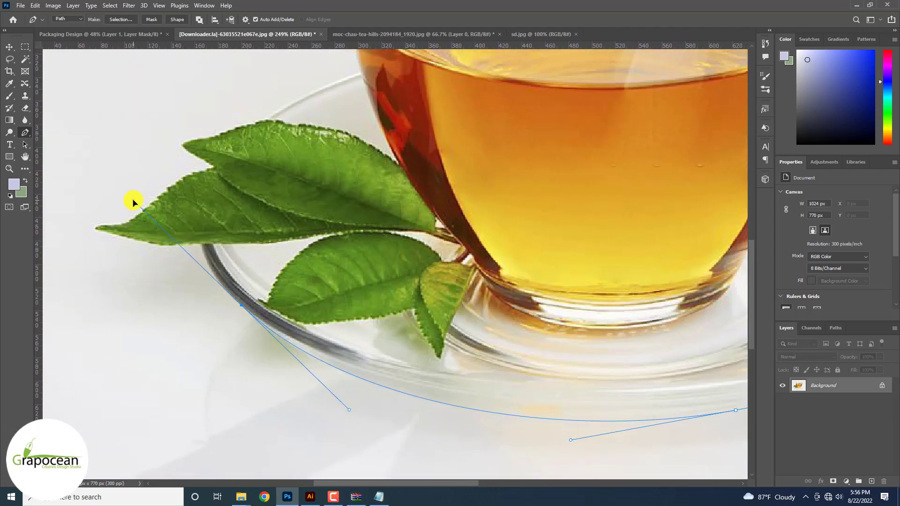
scroll(126, 216, up, 2)
drag(357, 472, 302, 473)
scroll(326, 323, down, 4)
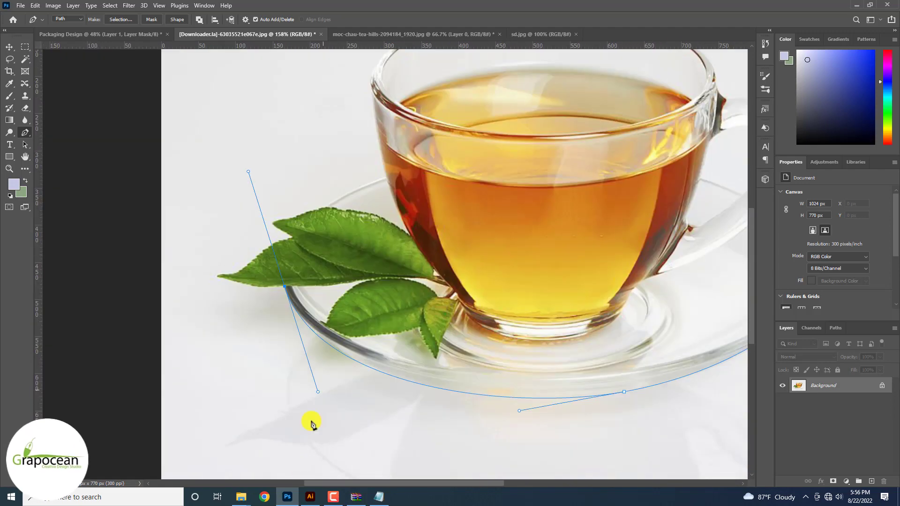
drag(317, 392, 325, 393)
alt+click(282, 281)
Extend the path around the tips and upper edges of the two leaves that stick out beyond the saucer
scroll(272, 281, up, 7)
drag(150, 226, 176, 210)
drag(437, 91, 381, 187)
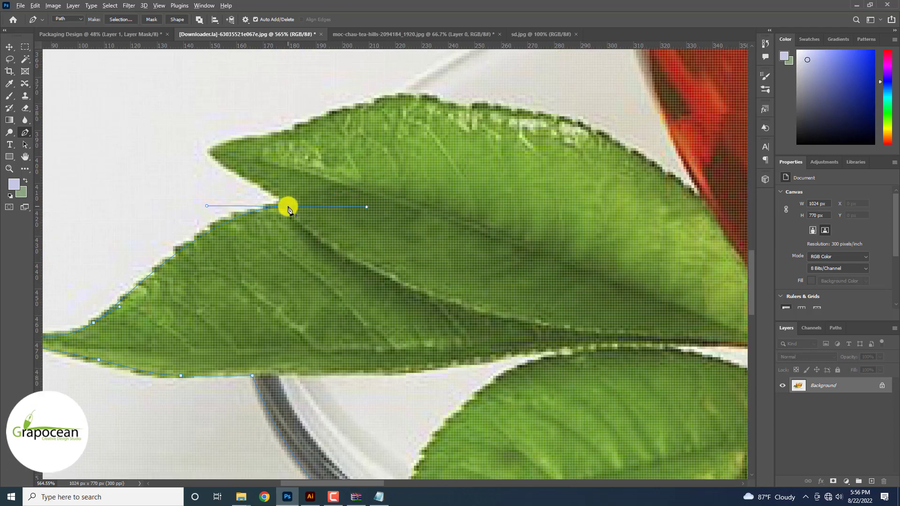
alt+click(286, 207)
click(212, 151)
drag(209, 153, 270, 258)
click(454, 199)
drag(472, 203, 230, 285)
drag(410, 197, 502, 178)
Continue the path up the left side of the cup and across the top of its glass rim
scroll(386, 295, down, 4)
drag(379, 173, 371, 88)
alt+click(377, 222)
drag(539, 133, 401, 198)
drag(423, 185, 606, 158)
drag(633, 188, 323, 204)
drag(559, 261, 670, 330)
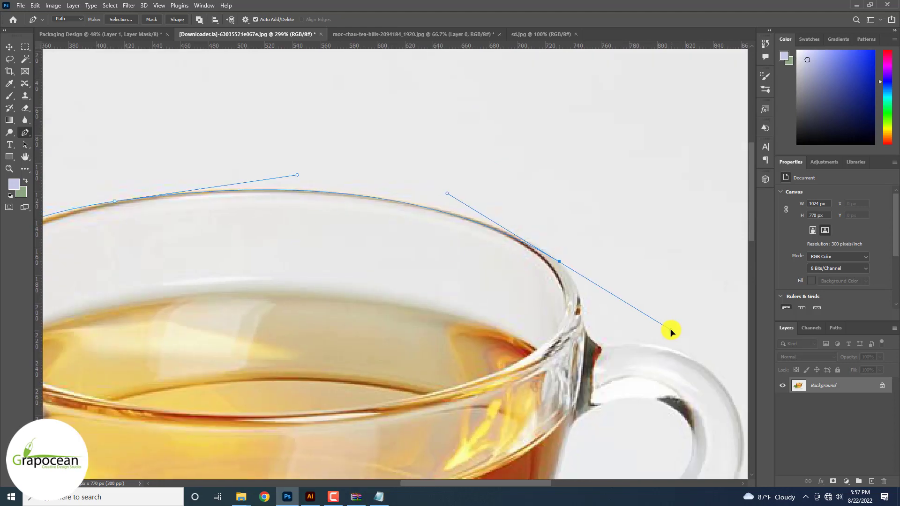
Trace the right end of the rim down to the handle joint and along the handle's upper outer curve
alt+click(559, 261)
scroll(584, 358, up, 3)
drag(580, 309, 576, 355)
alt+click(581, 308)
drag(608, 341, 635, 343)
drag(656, 360, 459, 275)
drag(593, 344, 620, 435)
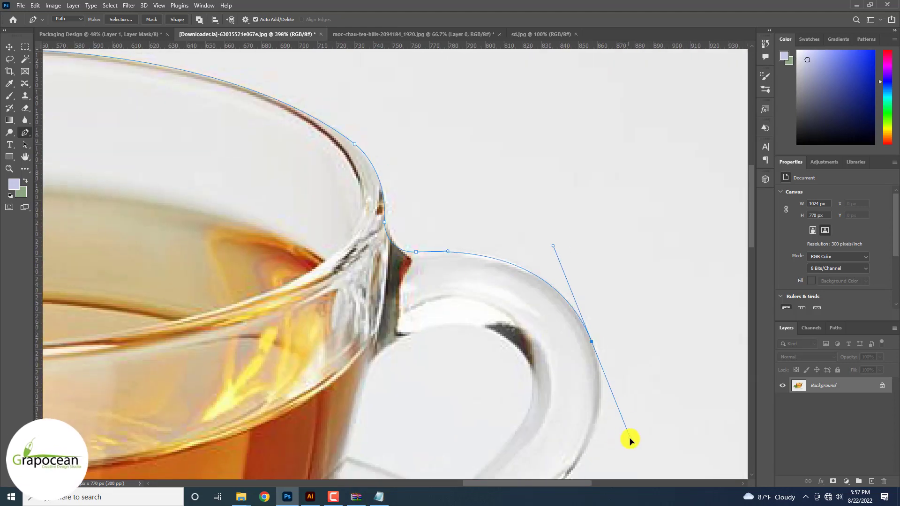
Complete the outline around the rest of the handle and trace the opening inside it as a separate subpath
alt+click(591, 342)
scroll(516, 379, down, 5)
scroll(519, 383, up, 7)
click(441, 302)
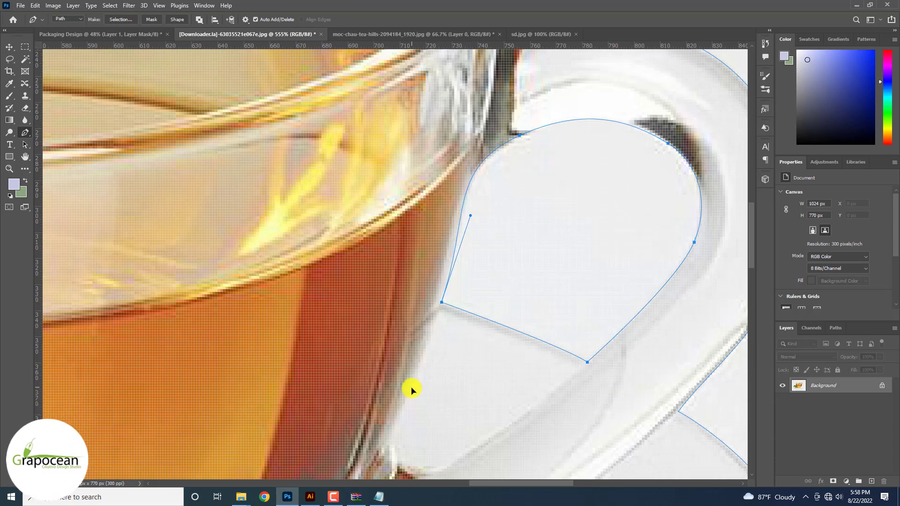
Convert the cup path to a selection and add a layer mask from it to hide the background
scroll(411, 388, down, 8)
key(ctrl+Return)
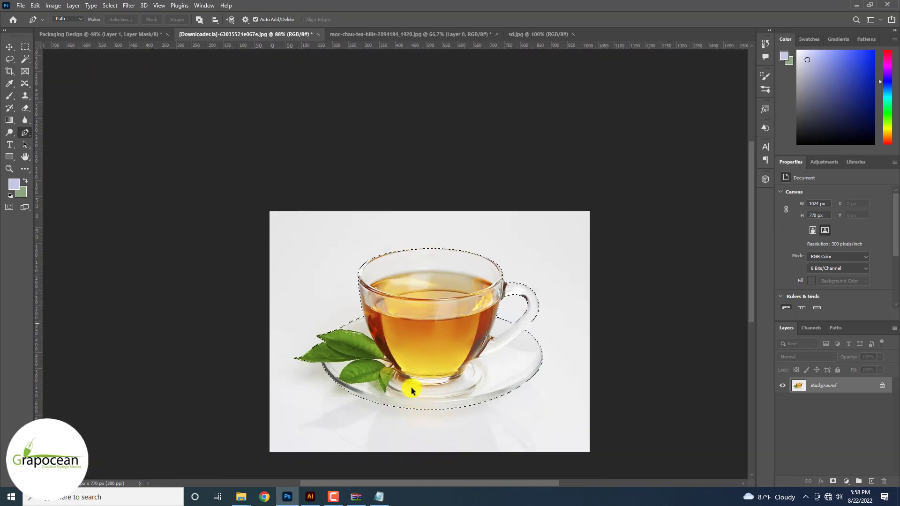
scroll(411, 388, down, 4)
click(833, 481)
Move the cut-out cup into the Packaging Design document over the tea field and scale it to about 102%
click(8, 48)
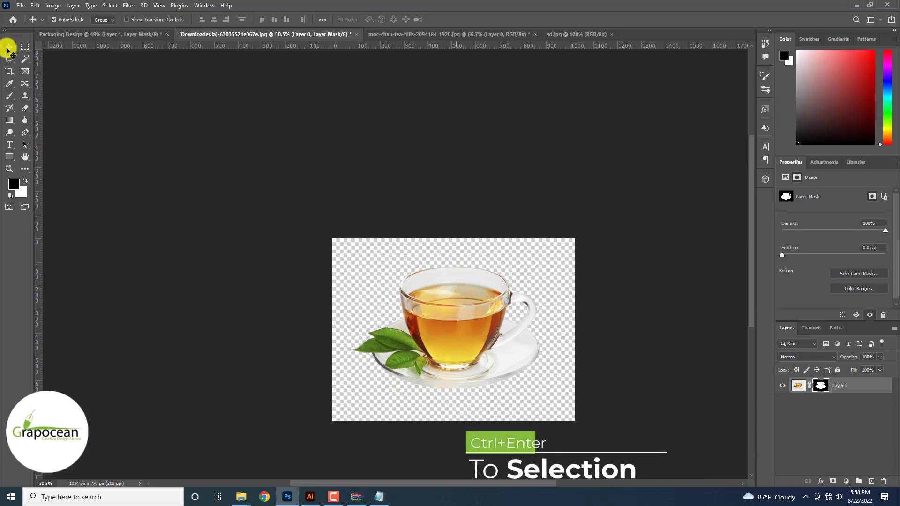
drag(464, 323, 378, 345)
scroll(378, 345, up, 4)
key(ctrl+t)
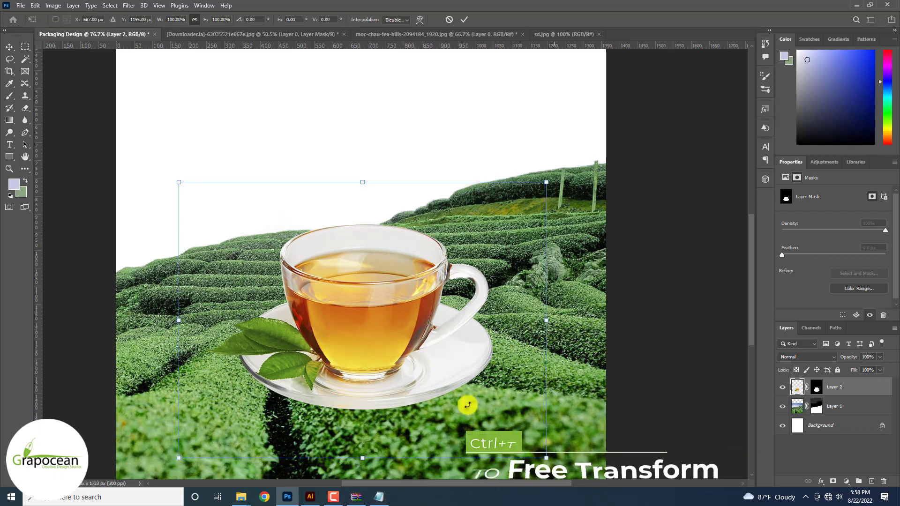
drag(546, 458, 543, 475)
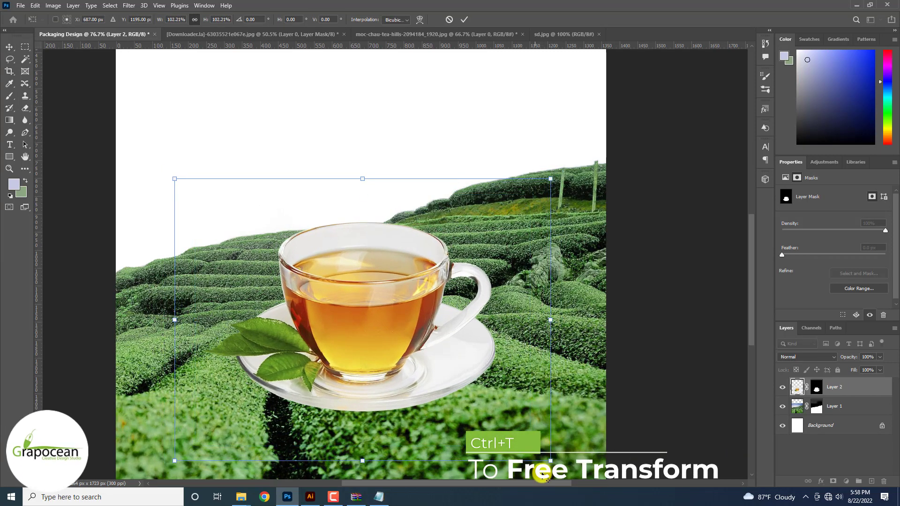
click(463, 20)
scroll(376, 295, down, 5)
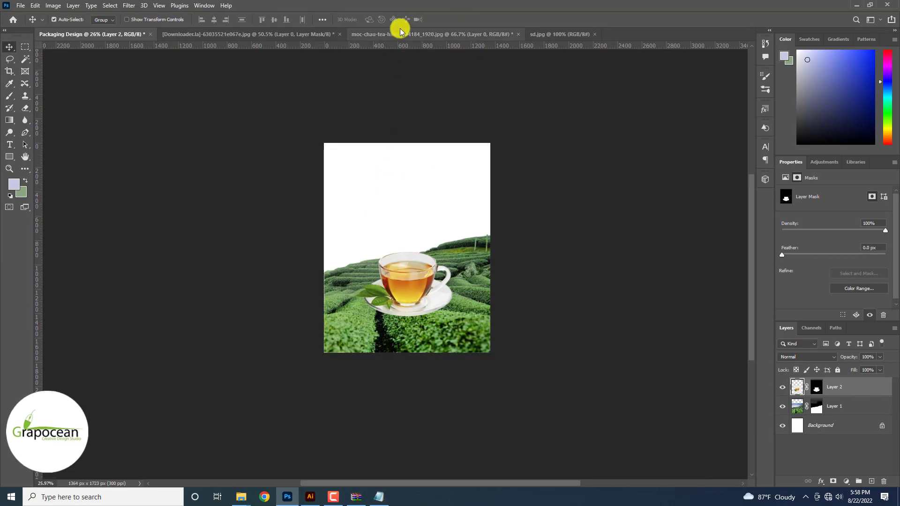
Select the dried tea pile and its green leaf in sd.jpg using Color Range with a fuzziness of 165
click(399, 33)
click(555, 34)
click(25, 60)
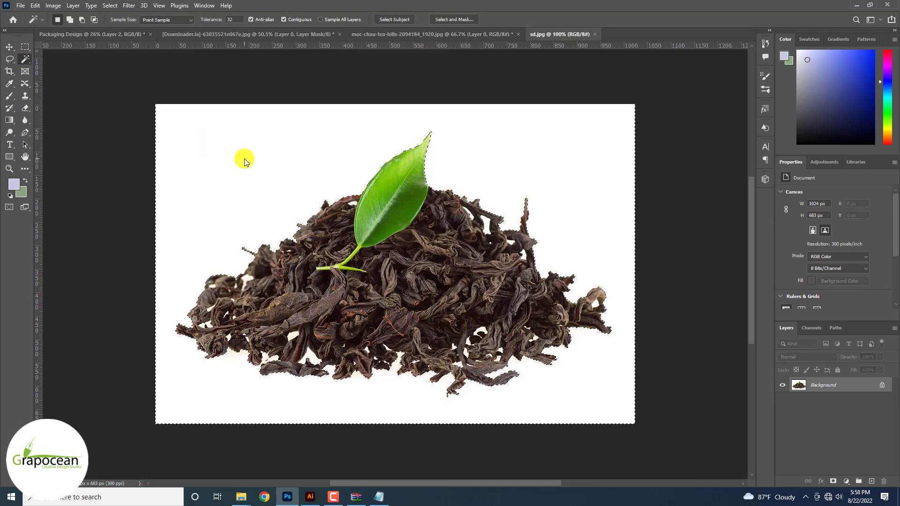
click(111, 6)
click(131, 96)
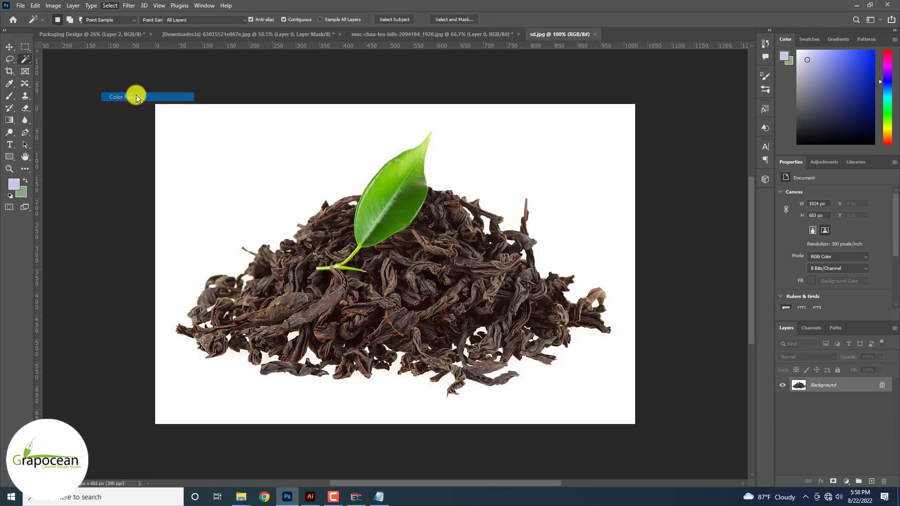
click(215, 234)
click(216, 233)
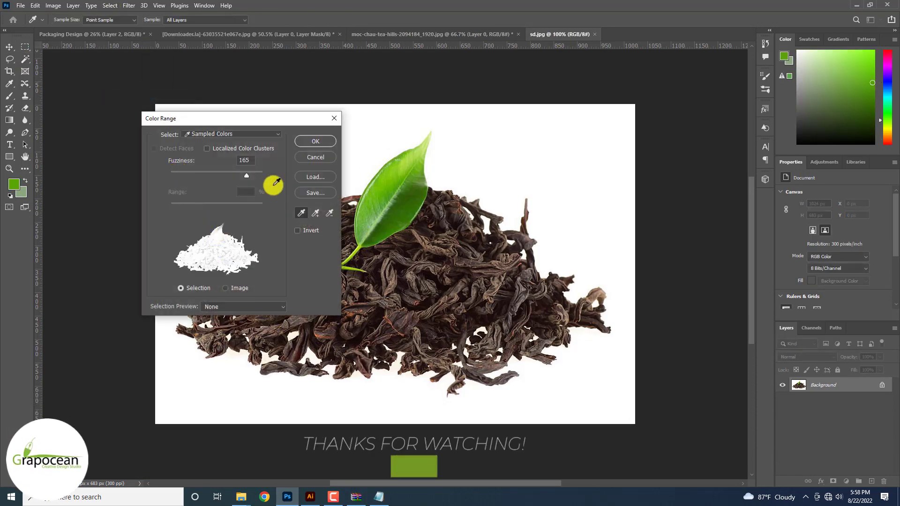
click(321, 141)
Add a layer mask from the tea pile selection to hide the white background
scroll(324, 142, up, 4)
scroll(579, 311, down, 2)
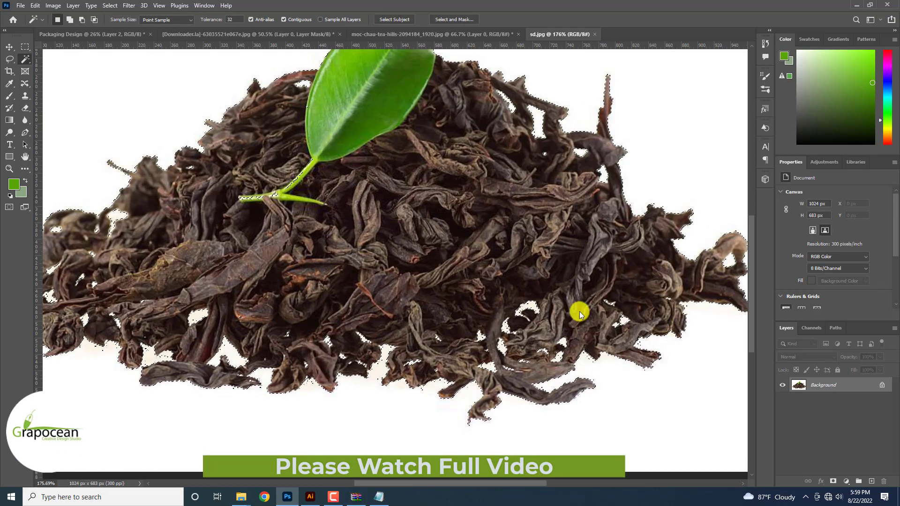
click(832, 481)
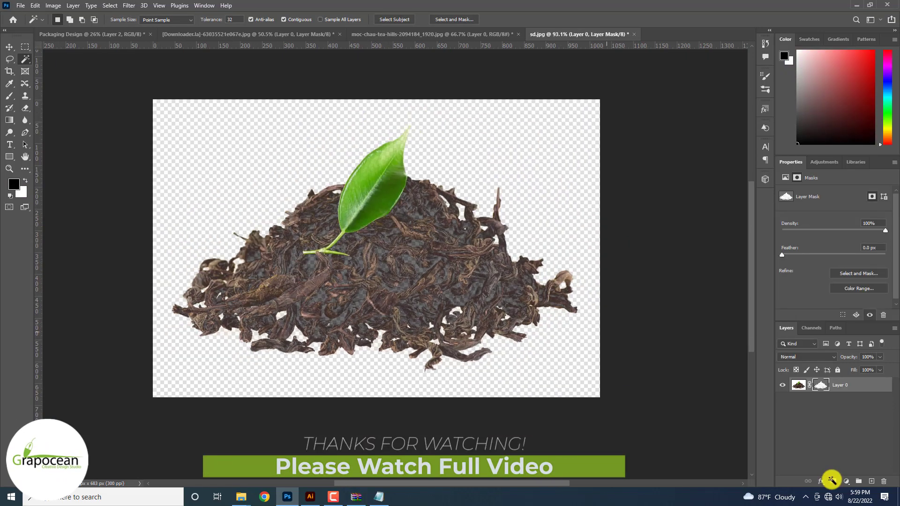
Set the brush to Overlay mode with white as the painting colour for the tea pile's mask
click(9, 96)
click(139, 20)
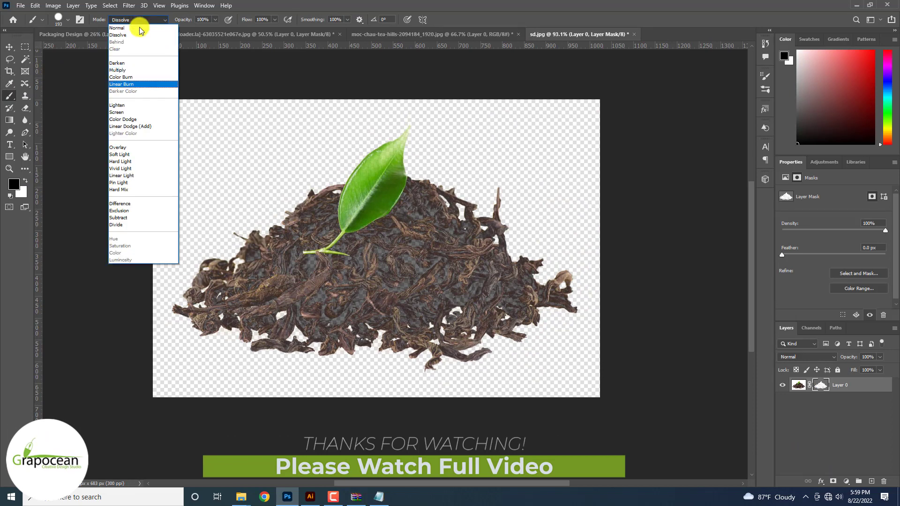
click(141, 147)
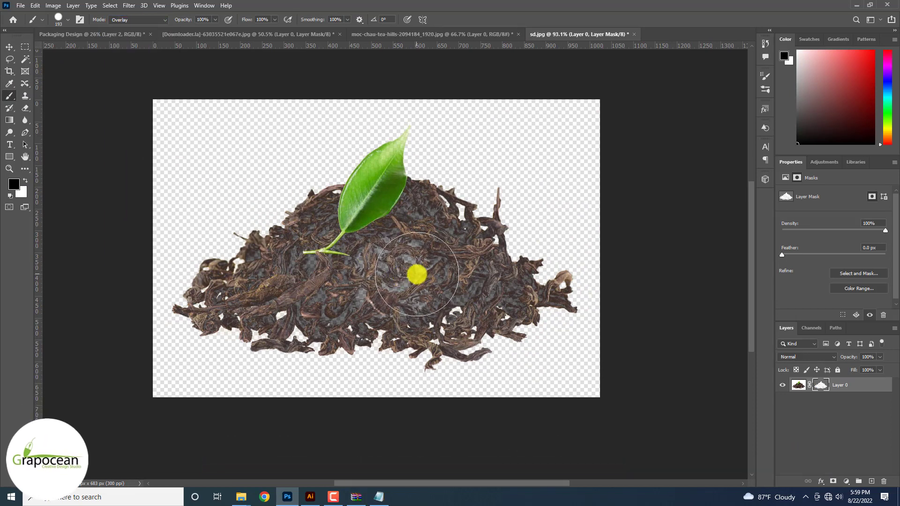
key(x)
mouse_move(417, 275)
mouse_down()
mouse_move(327, 275)
mouse_move(288, 256)
mouse_move(231, 298)
mouse_up()
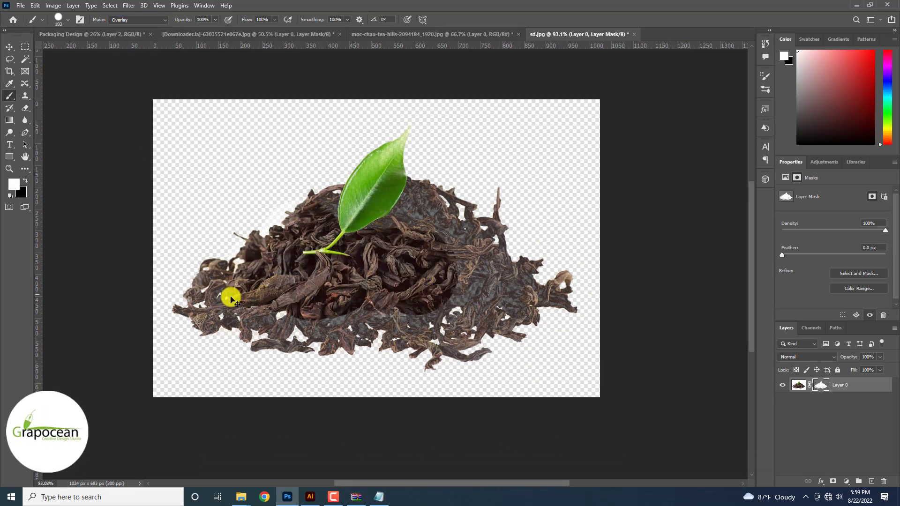
key(ctrl+z)
key(ctrl+z)
key(ctrl+z)
Paint white on the mask across the whole tea pile to restore its faded interior, and clear the selection
mouse_move(511, 304)
mouse_down()
mouse_move(274, 294)
mouse_move(249, 282)
mouse_move(210, 294)
mouse_move(491, 338)
mouse_move(547, 295)
mouse_move(396, 192)
mouse_move(280, 187)
mouse_up()
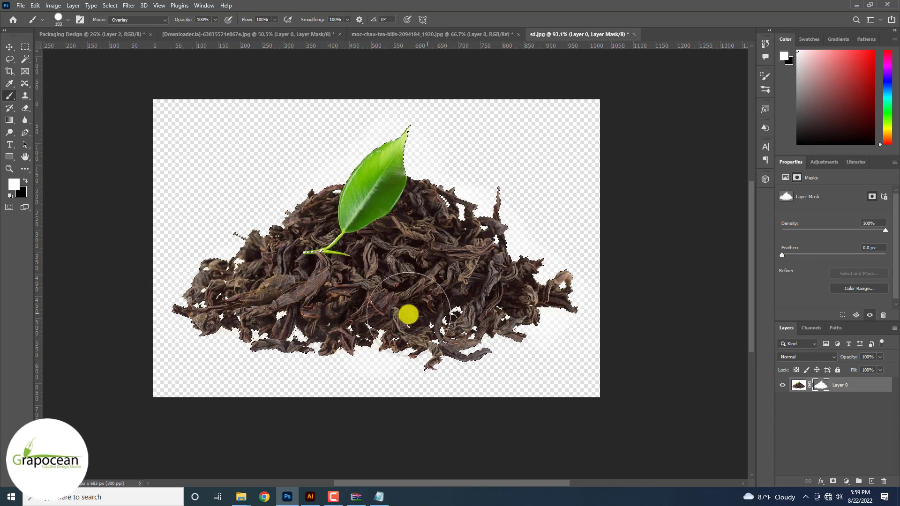
click(25, 48)
click(257, 210)
Move the masked tea pile into the Packaging Design document and place its layer beneath the cup layer
click(9, 45)
scroll(85, 80, down, 4)
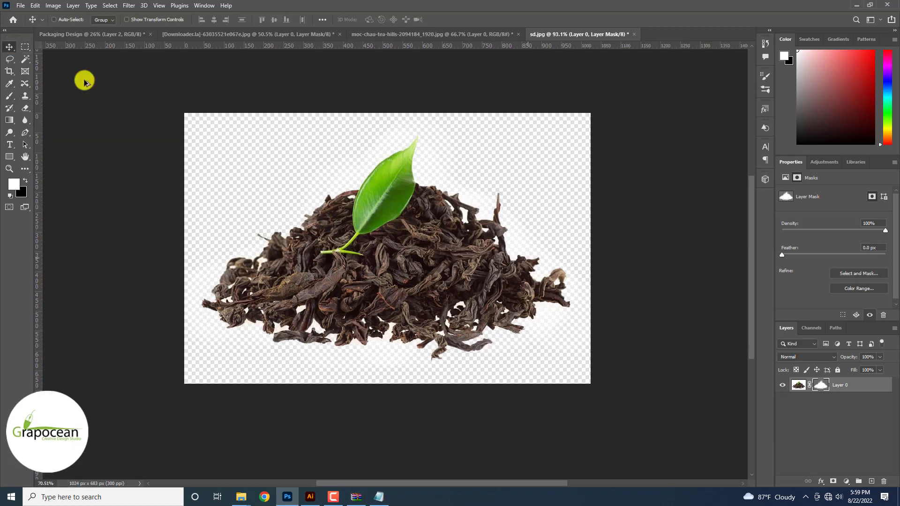
drag(413, 228, 365, 261)
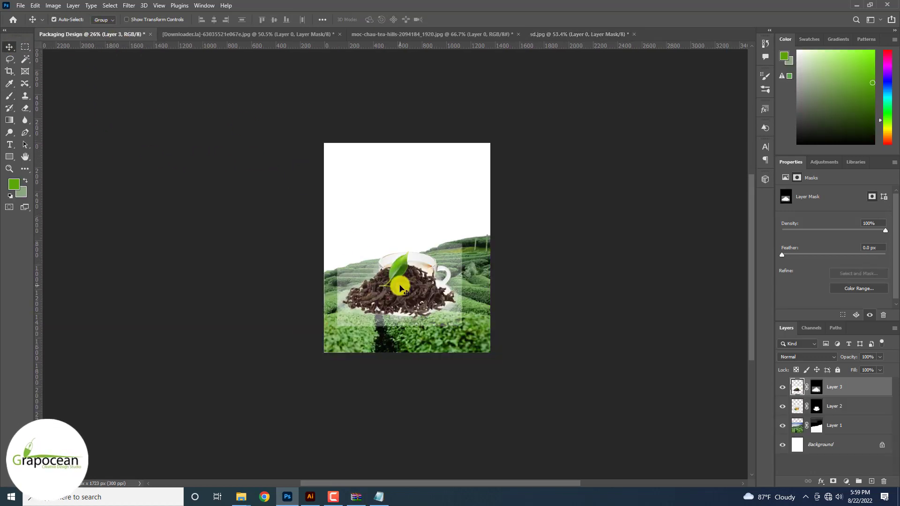
scroll(391, 294, up, 3)
scroll(391, 293, up, 3)
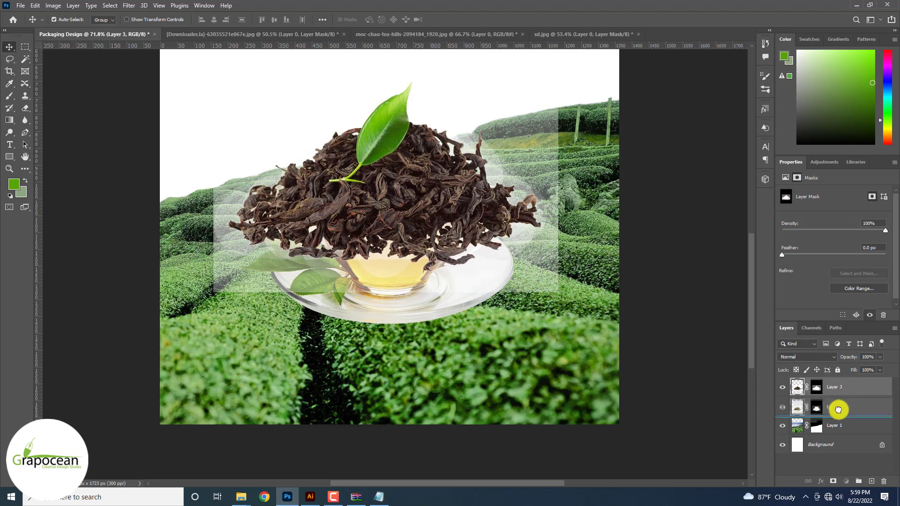
drag(838, 409, 840, 415)
Scale the tea pile to about 136% and position it behind the cup, centred horizontally around it
key(ctrl+t)
scroll(667, 342, down, 2)
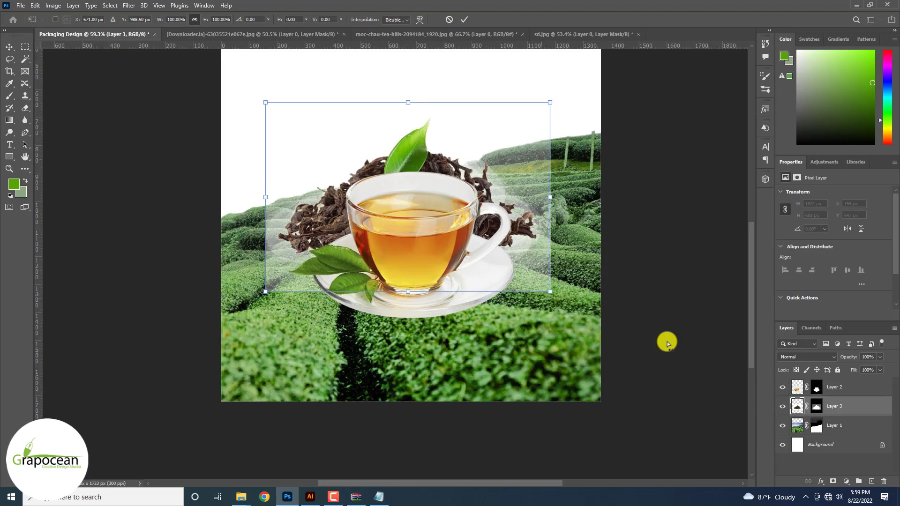
drag(549, 293, 602, 327)
drag(542, 243, 538, 233)
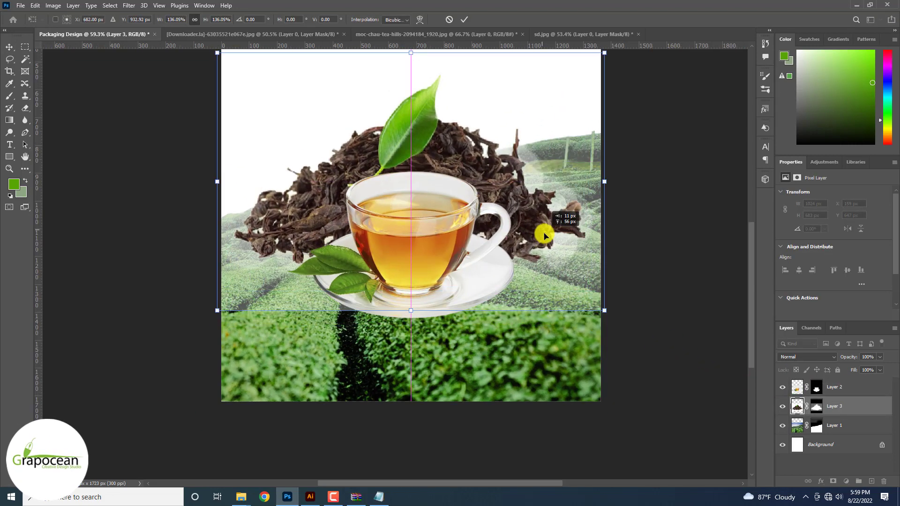
click(464, 19)
Apply the tea pile's layer mask permanently to Layer 3
right_click(850, 407)
click(694, 211)
right_click(806, 406)
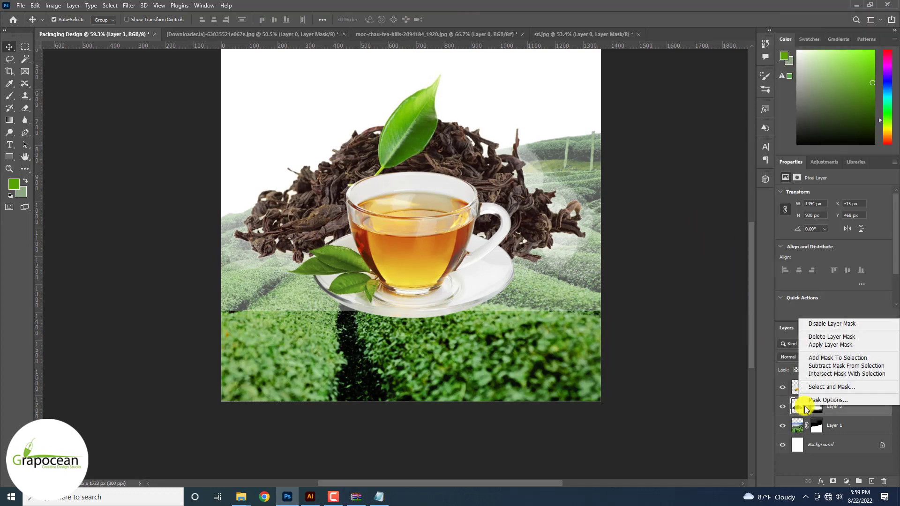
click(831, 344)
Hide the tea pile's remaining white haze by splitting its Blend If This Layer highlights to 234 / 255
right_click(844, 405)
click(799, 8)
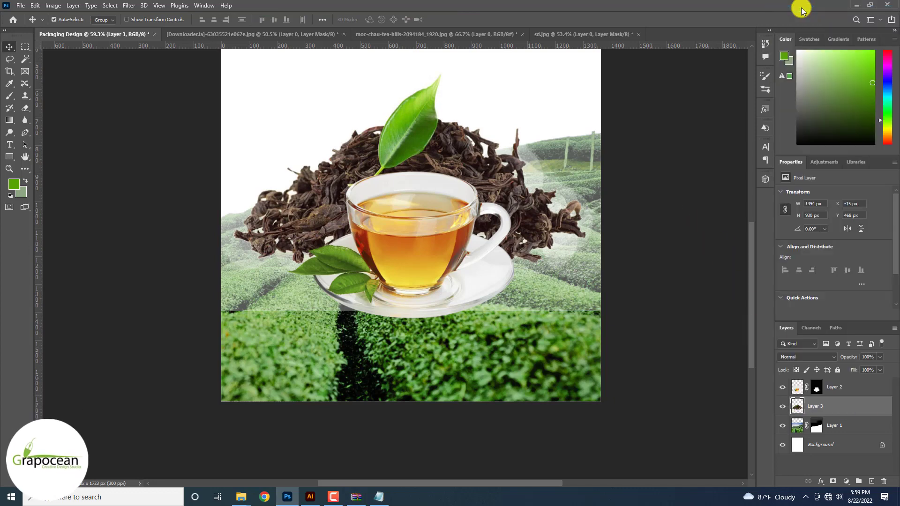
alt+drag(557, 422, 547, 423)
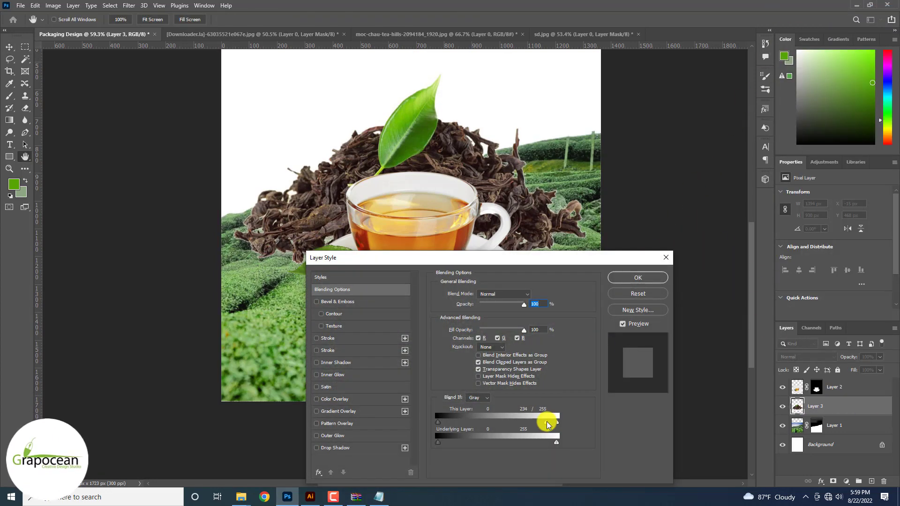
key(Return)
Move the tea cup about 66 px down so more of the tea pile shows behind it
scroll(589, 287, down, 5)
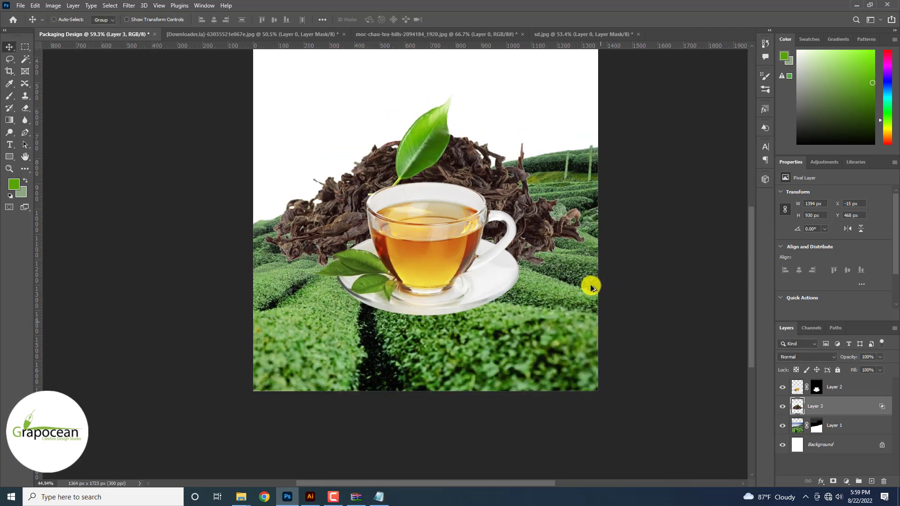
scroll(568, 290, up, 6)
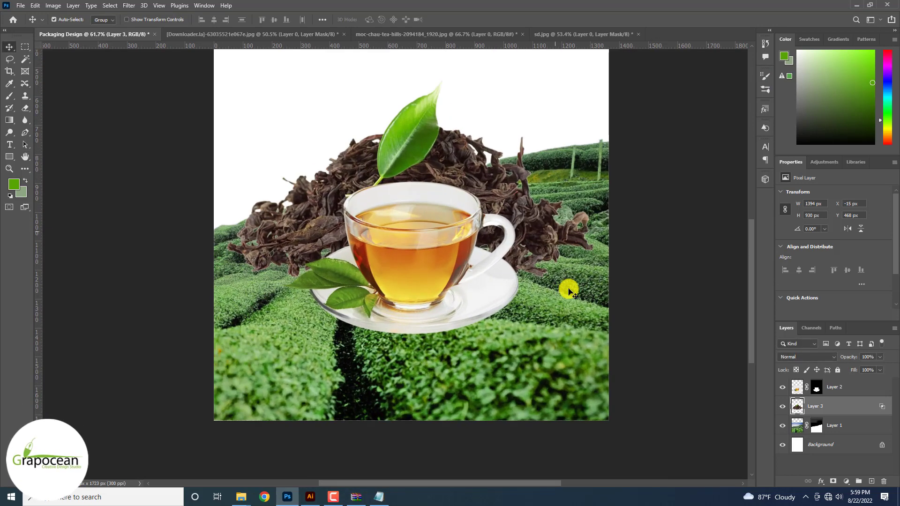
scroll(569, 288, up, 2)
scroll(539, 290, down, 2)
drag(428, 295, 429, 303)
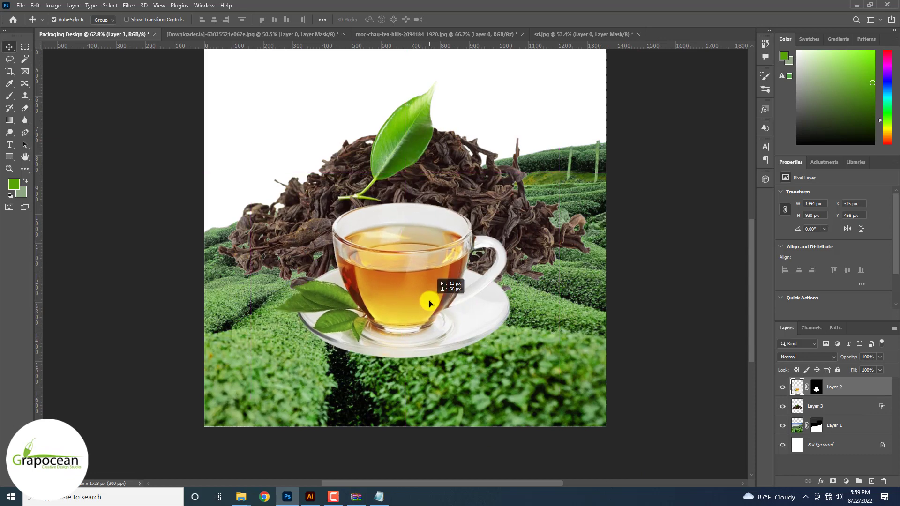
Darken the tea pile with a clipped Brightness/Contrast adjustment layer set to brightness -105 and contrast 48
click(466, 187)
click(849, 483)
click(860, 353)
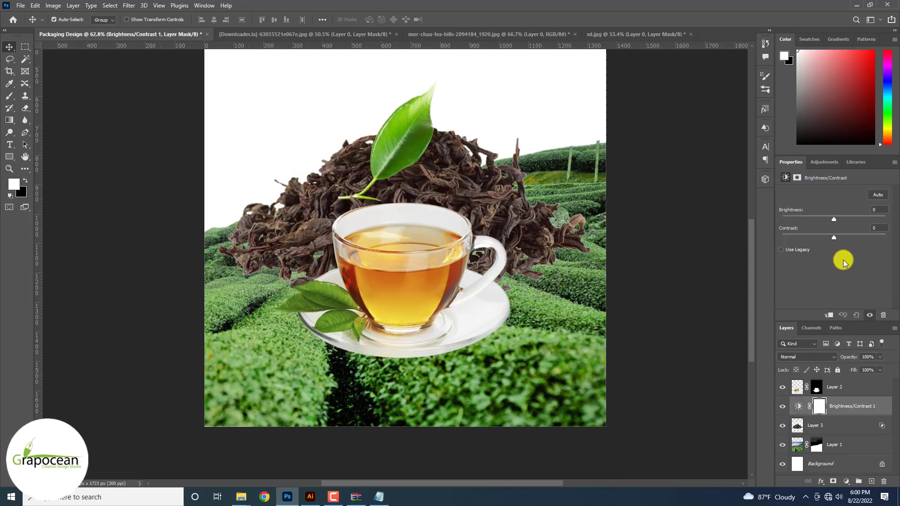
drag(833, 219, 807, 227)
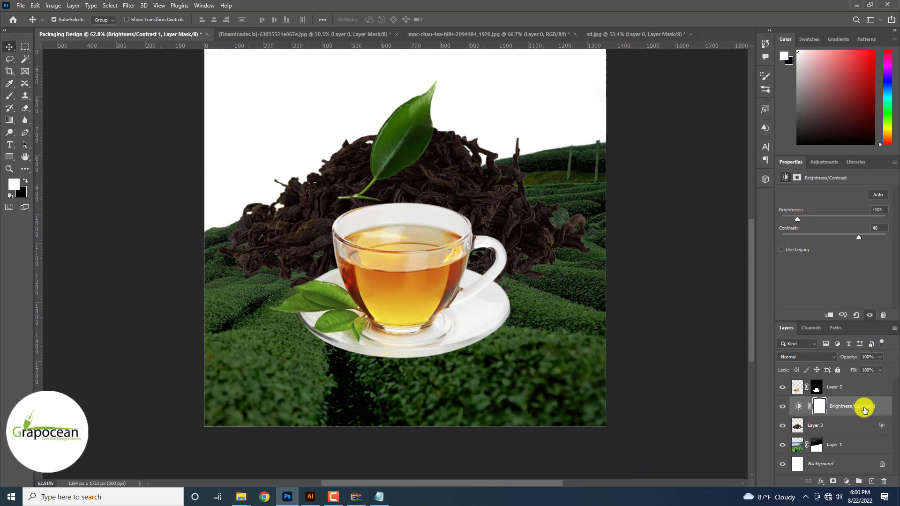
right_click(863, 406)
click(812, 192)
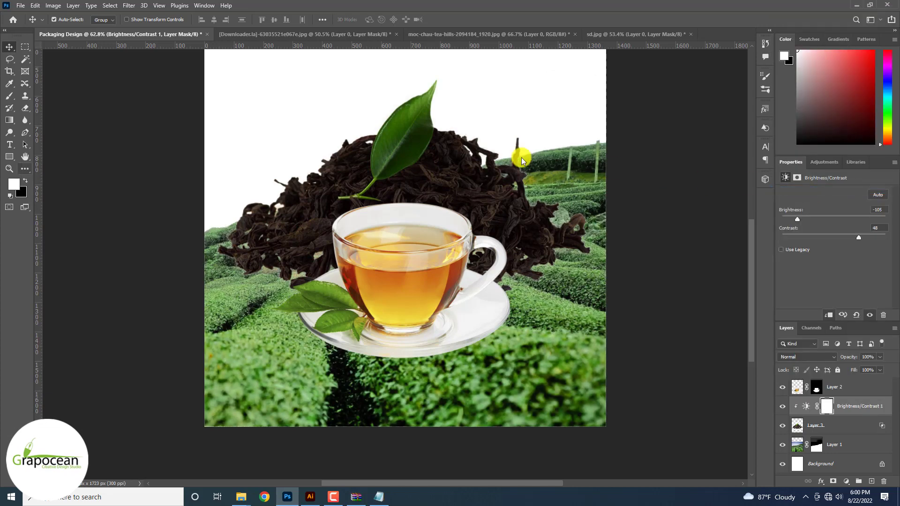
Set the brush to Normal mode with black as the painting colour for the Brightness/Contrast mask
click(8, 97)
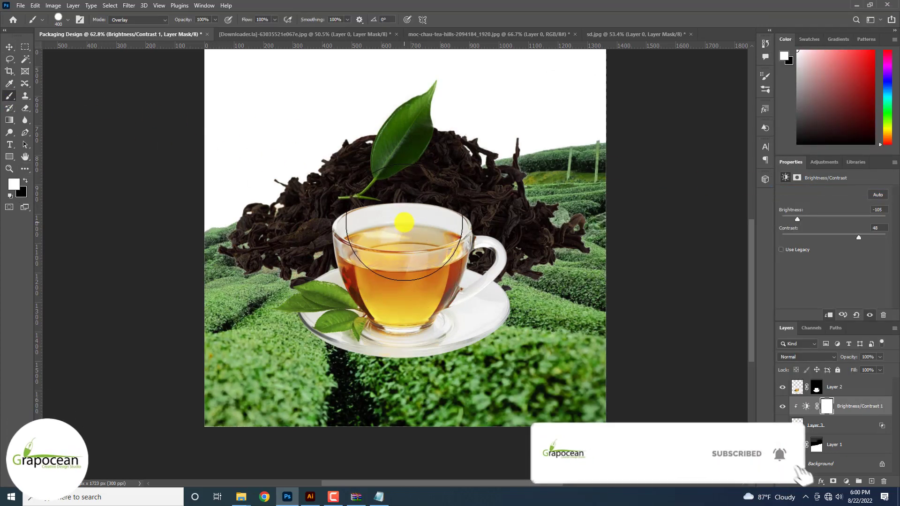
click(137, 20)
click(140, 29)
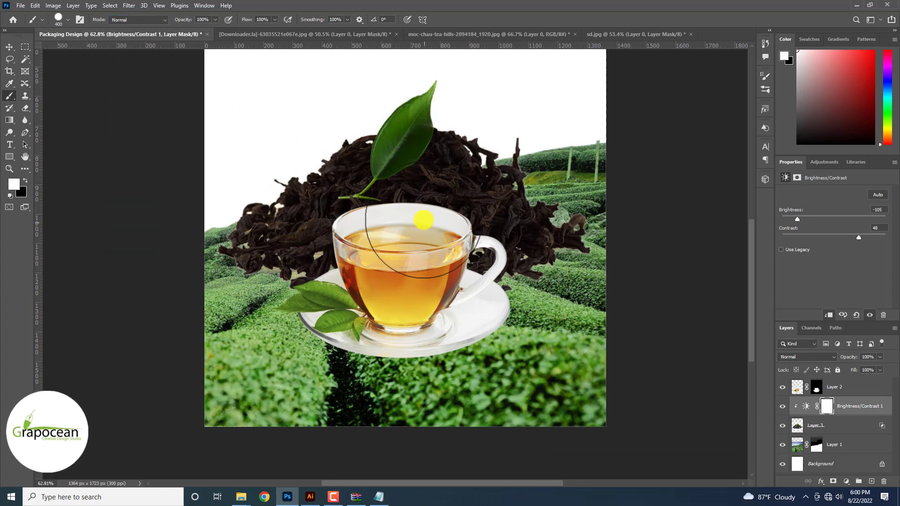
key(x)
key(ctrl+z)
drag(418, 227, 408, 110)
click(414, 208)
click(314, 287)
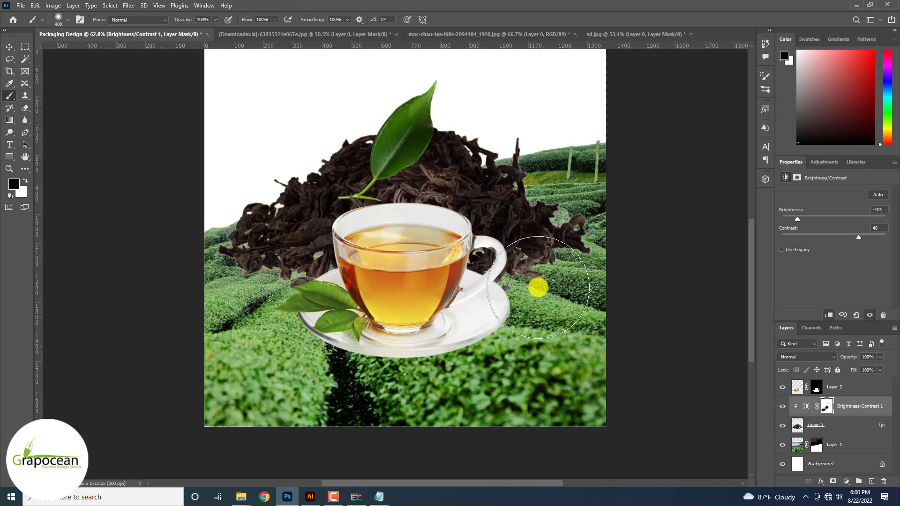
click(496, 265)
key(ctrl+z)
key(ctrl+z)
key(ctrl+z)
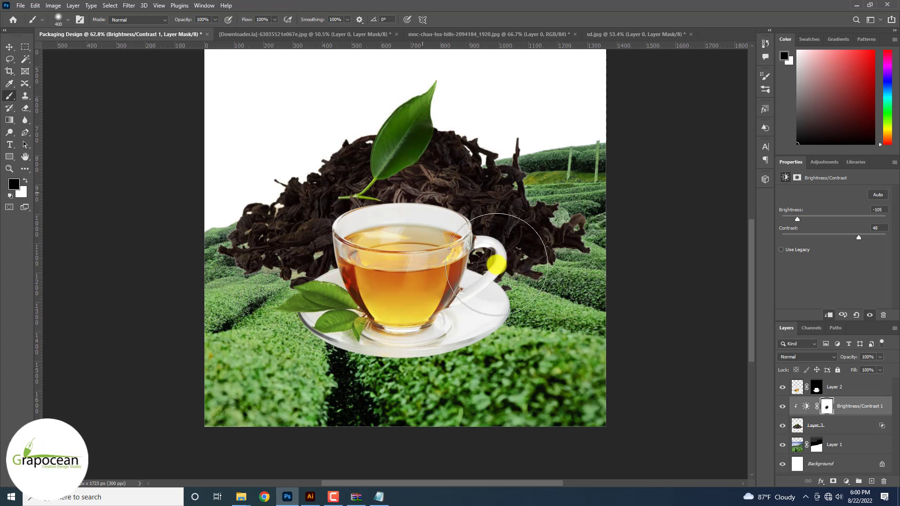
Paint black at 39% opacity on the Brightness/Contrast mask to lighten the pile's centre and both sides around the cup
click(420, 187)
click(389, 174)
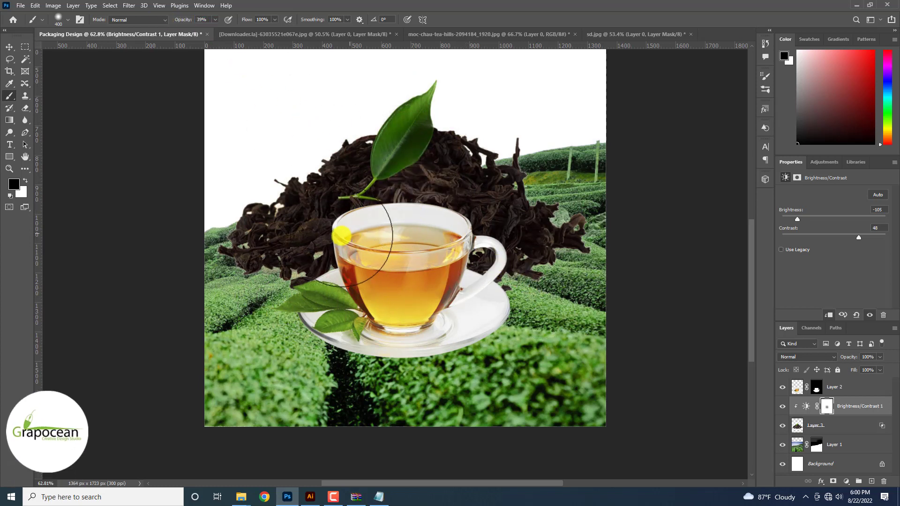
click(318, 244)
click(250, 251)
click(532, 246)
Duplicate the Layer 2 copy cup layer and apply the layer masks of both cup copies
scroll(536, 306, down, 4)
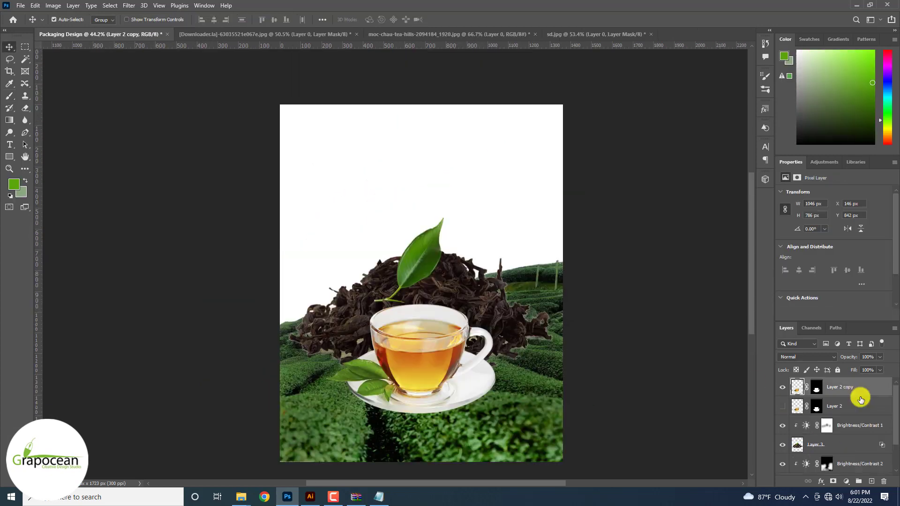
key(ctrl+j)
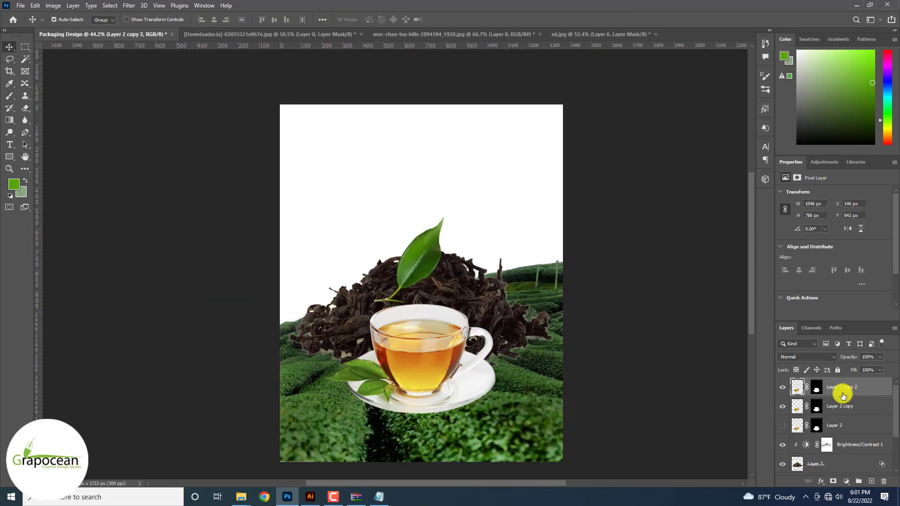
right_click(815, 387)
click(820, 410)
right_click(816, 406)
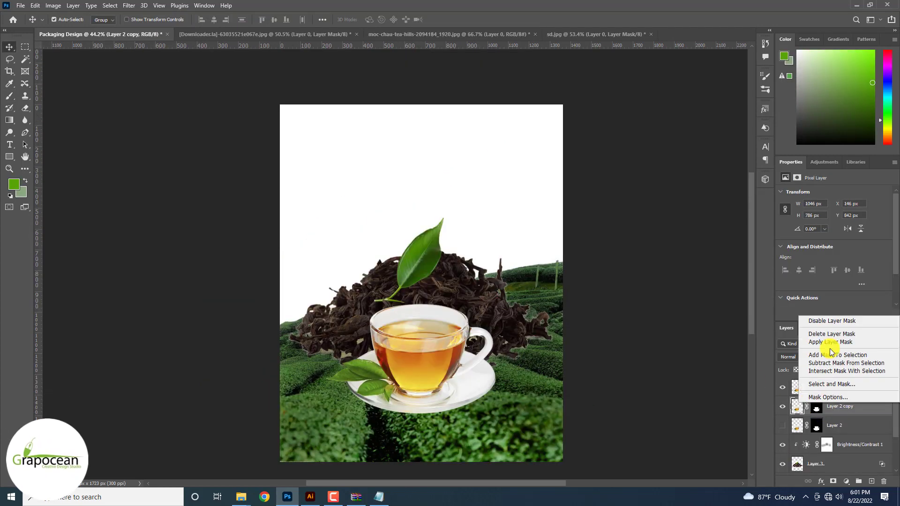
click(822, 343)
Set the blend mode of Layer 2 copy to Linear Light with the top cup copy hidden, and show the top copy again
click(825, 389)
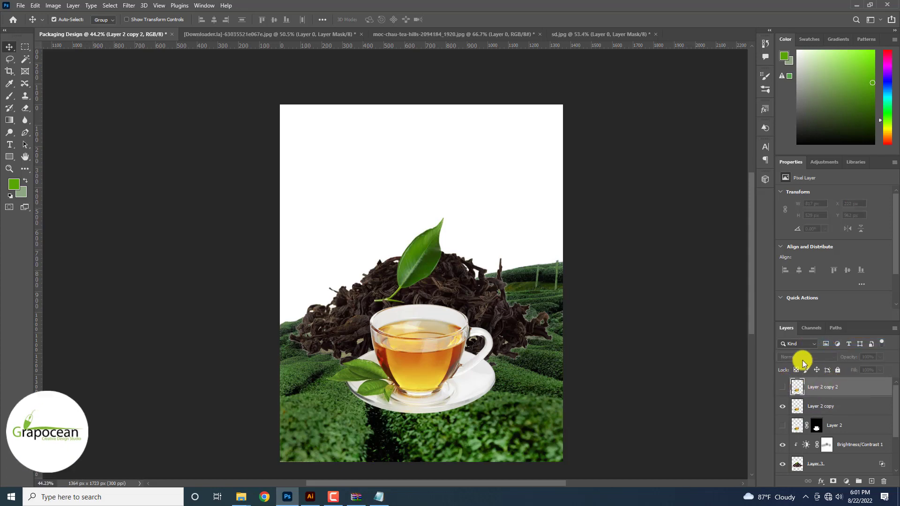
click(821, 406)
click(807, 357)
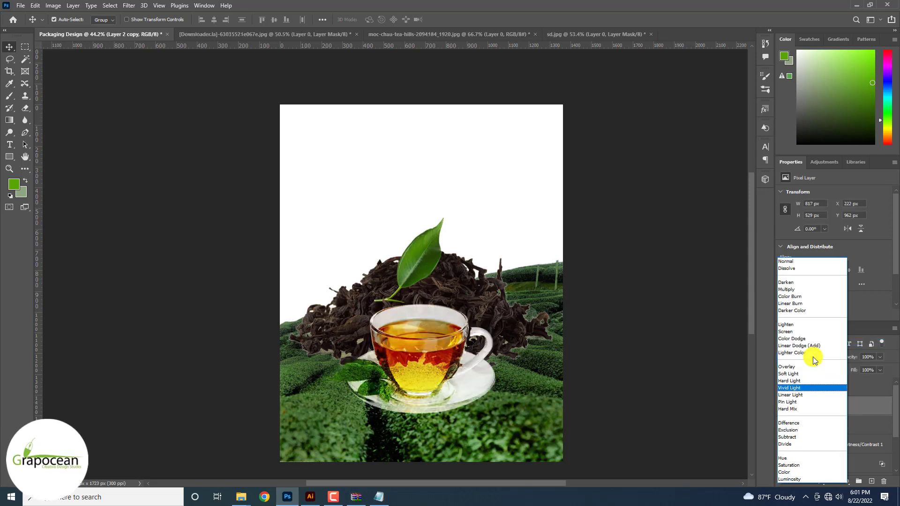
click(820, 395)
click(782, 387)
Add a layer mask to Layer 2 copy 2 and paint black at 39% opacity over the glass inside the rim and the handle
click(813, 390)
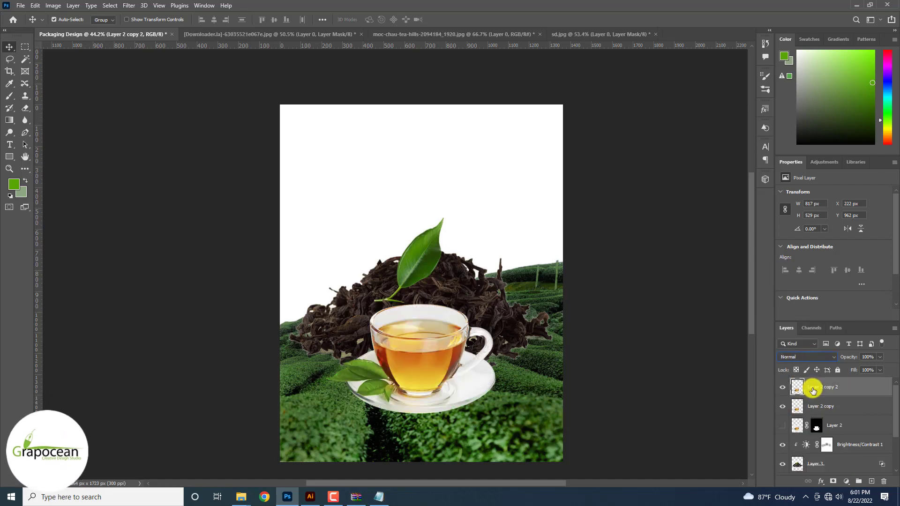
click(833, 482)
ctrl+click(415, 320)
key(b)
key(x)
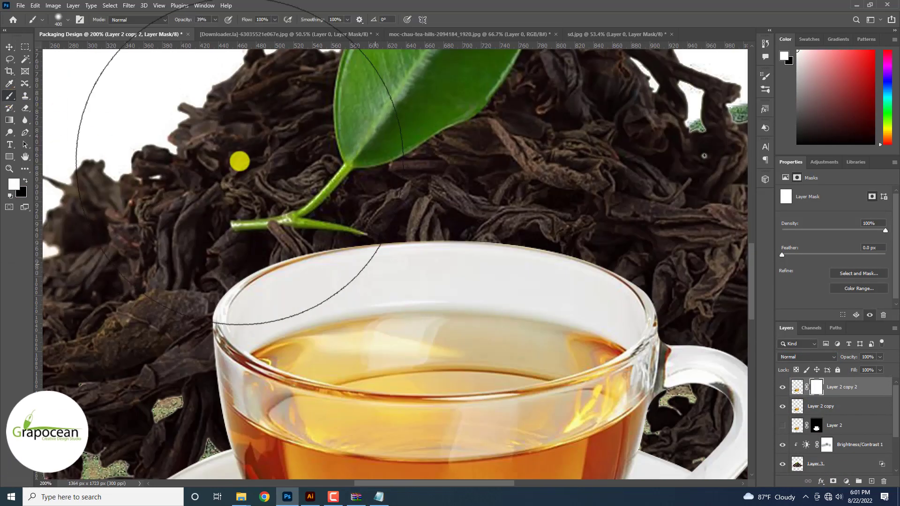
scroll(433, 216, down, 3)
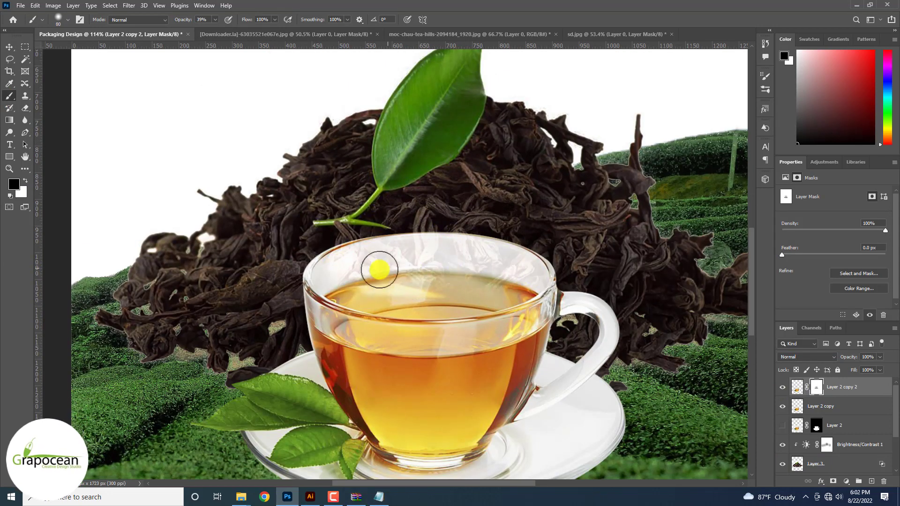
scroll(457, 246, down, 3)
scroll(508, 247, up, 4)
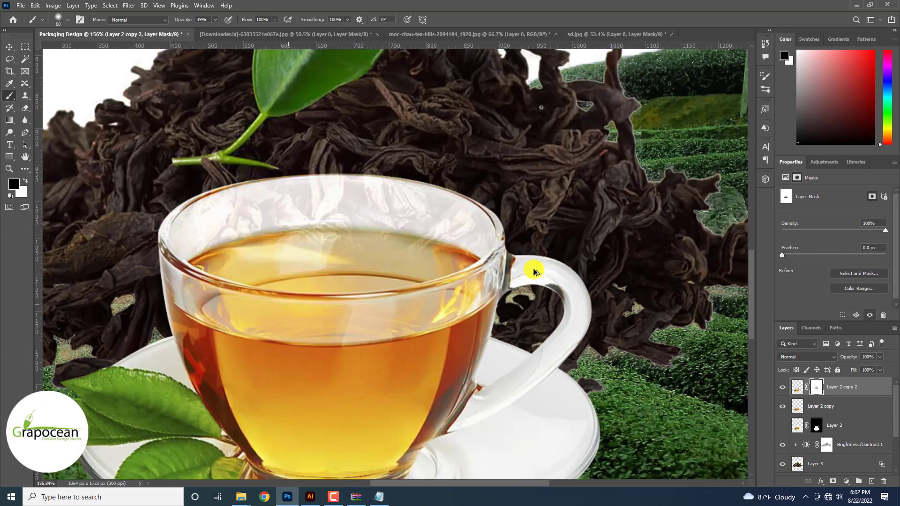
scroll(539, 389, down, 2)
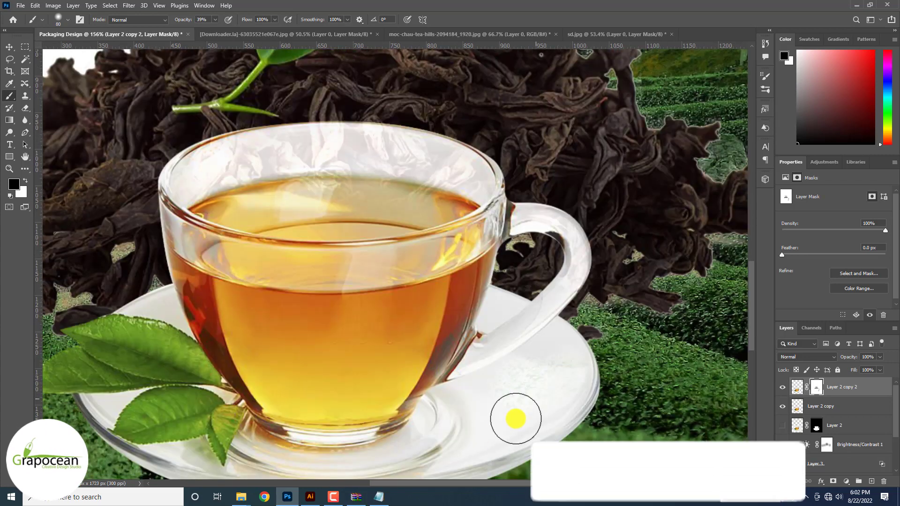
Paint black with the size 80 brush on the Layer 2 copy 2 mask over the saucer and around the cup's base
scroll(460, 373, down, 1)
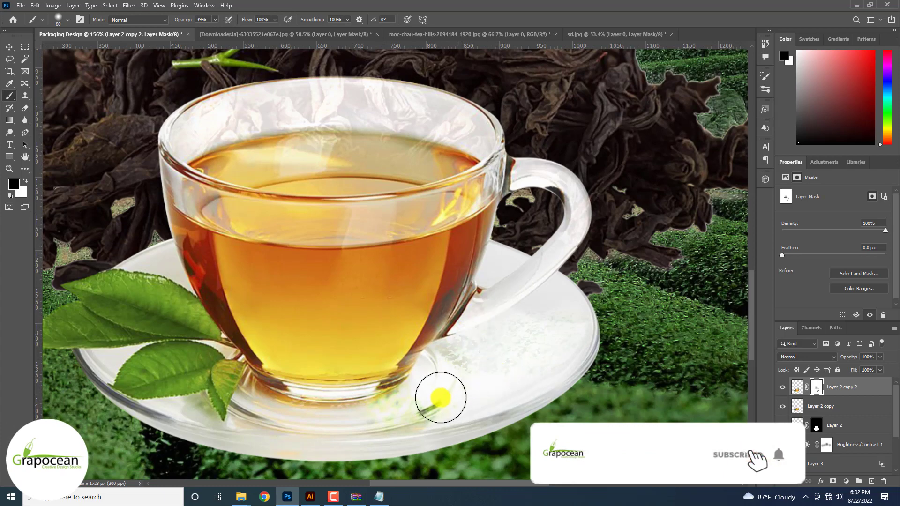
scroll(468, 341, down, 4)
scroll(416, 345, up, 4)
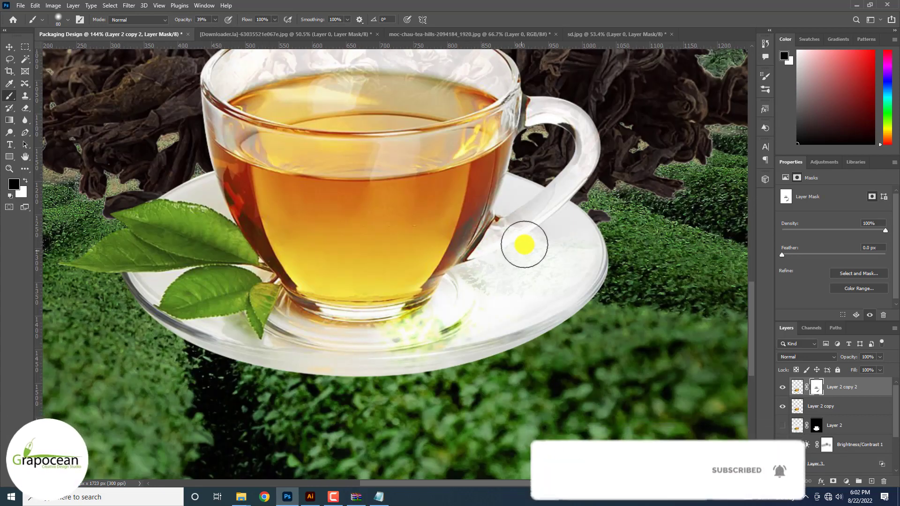
scroll(528, 267, down, 4)
scroll(470, 305, up, 4)
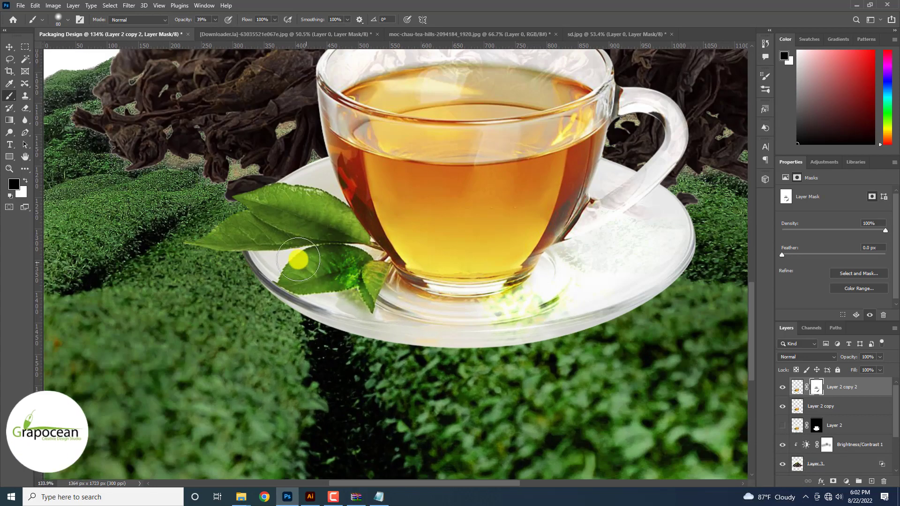
scroll(300, 257, down, 4)
scroll(298, 259, up, 3)
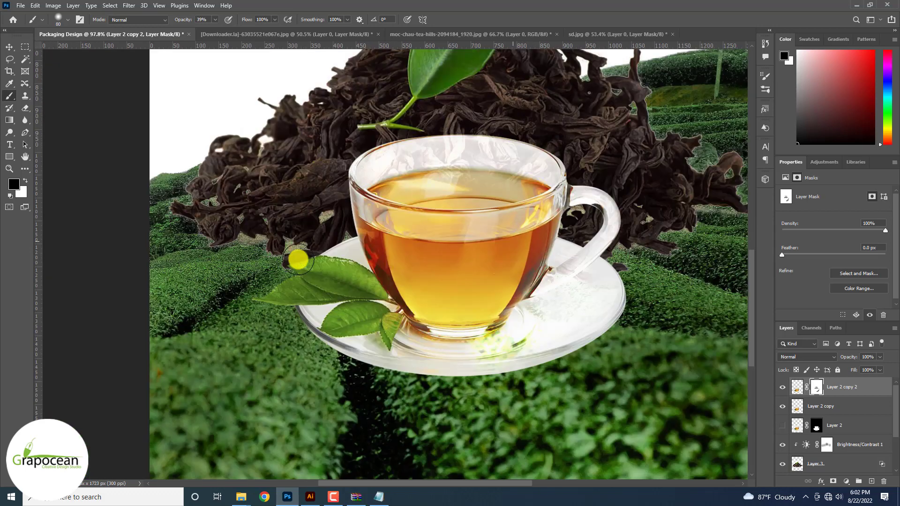
mouse_move(452, 230)
mouse_down()
mouse_move(462, 279)
mouse_move(471, 218)
mouse_move(510, 224)
mouse_move(420, 221)
mouse_up()
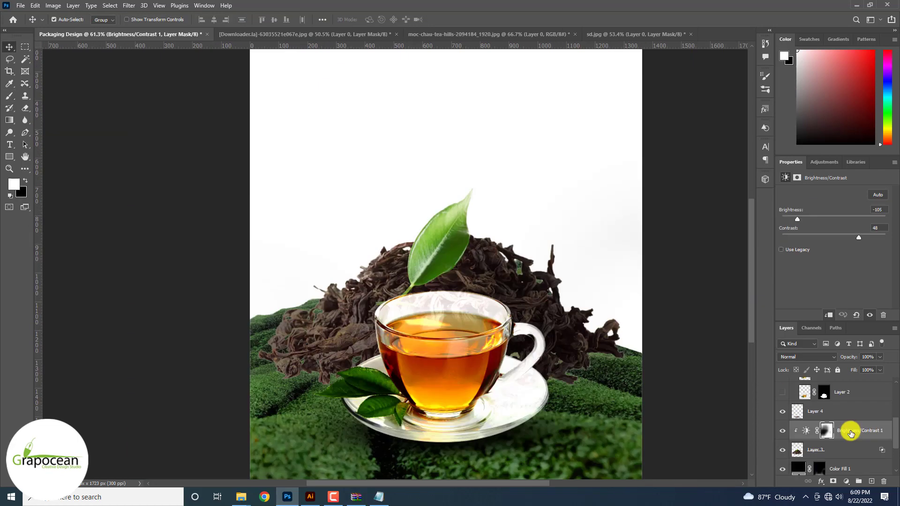
Lasso the area around the pile's upper right on the tea field's layer mask to mask out the field showing through
drag(844, 430, 817, 451)
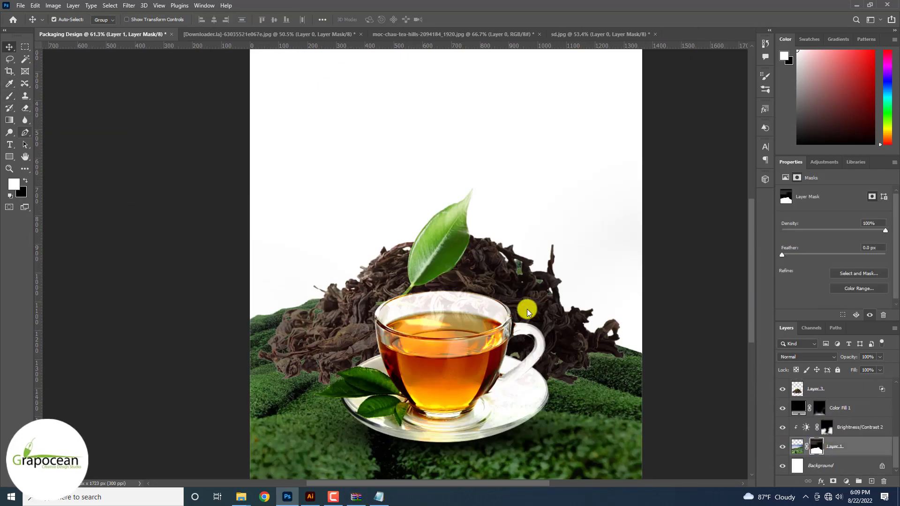
click(10, 59)
drag(476, 243, 518, 229)
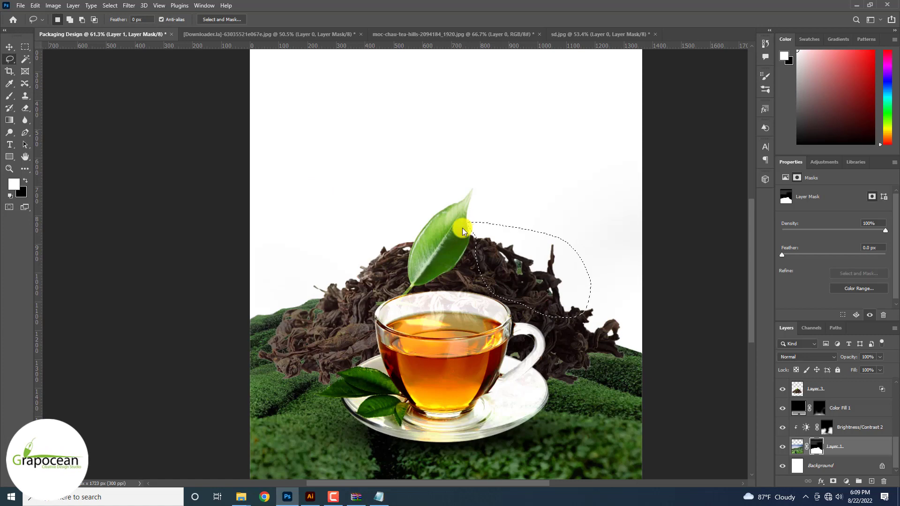
drag(462, 231, 460, 226)
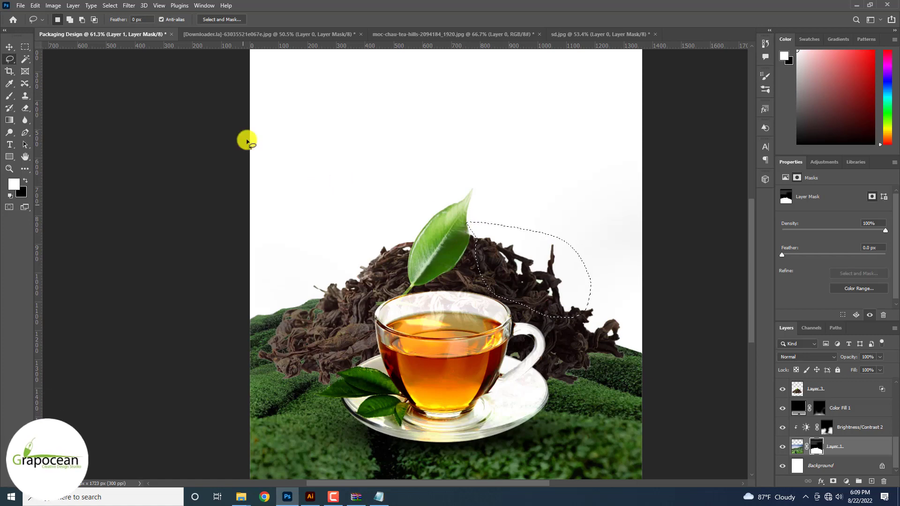
scroll(88, 185, down, 2)
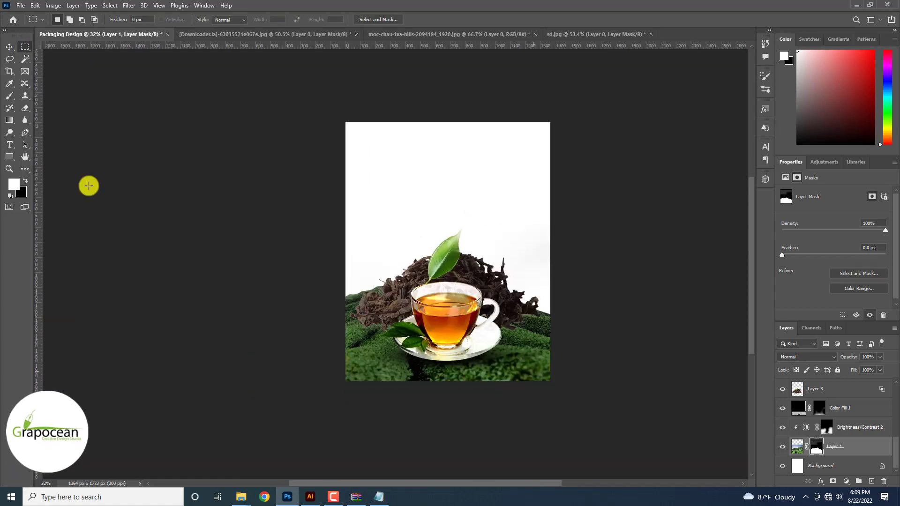
scroll(50, 116, up, 1)
Enlarge the tea cup in Group 1 slightly with Free Transform, keeping it centred on the canvas
click(11, 47)
click(517, 321)
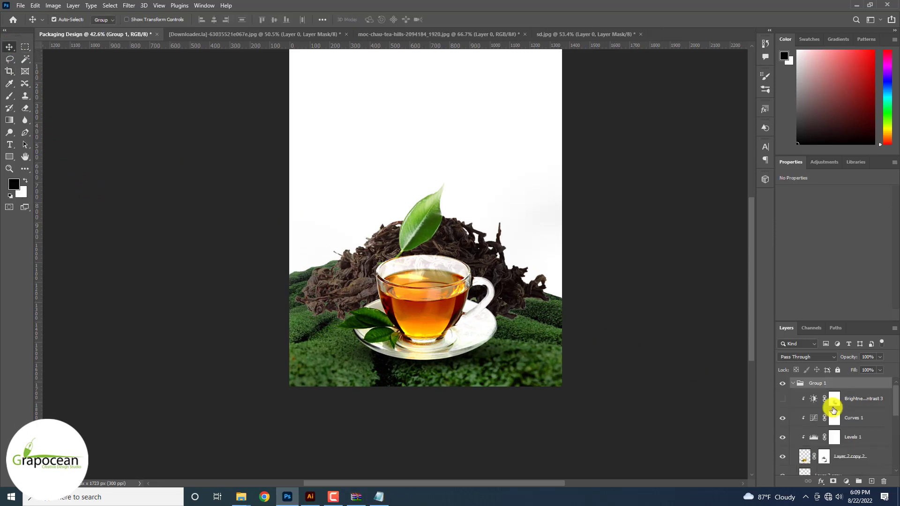
click(793, 382)
key(ctrl+t)
drag(527, 388, 538, 396)
drag(447, 341, 487, 332)
key(ctrl+z)
click(464, 19)
Add a Gradient fill layer above the Background using the yellow-to-red preset from the Oranges set
key(ctrl+minus)
key(ctrl+minus)
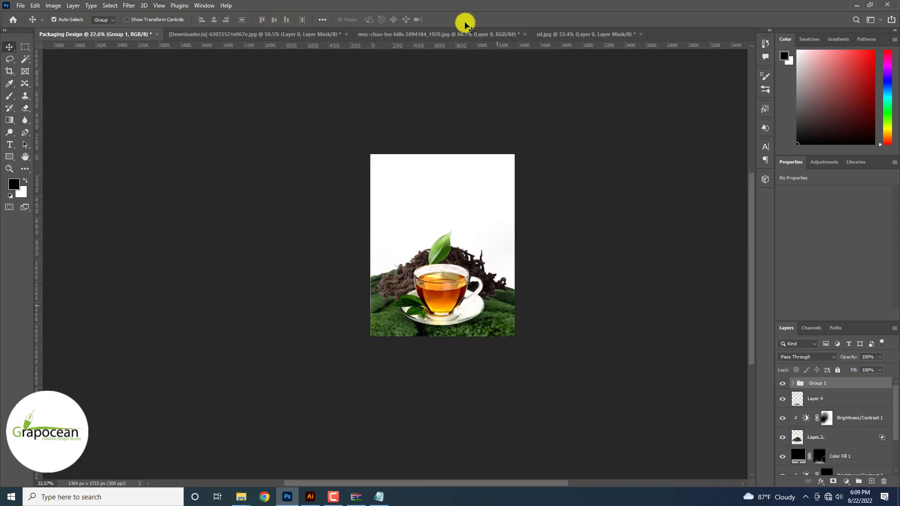
key(ctrl+plus)
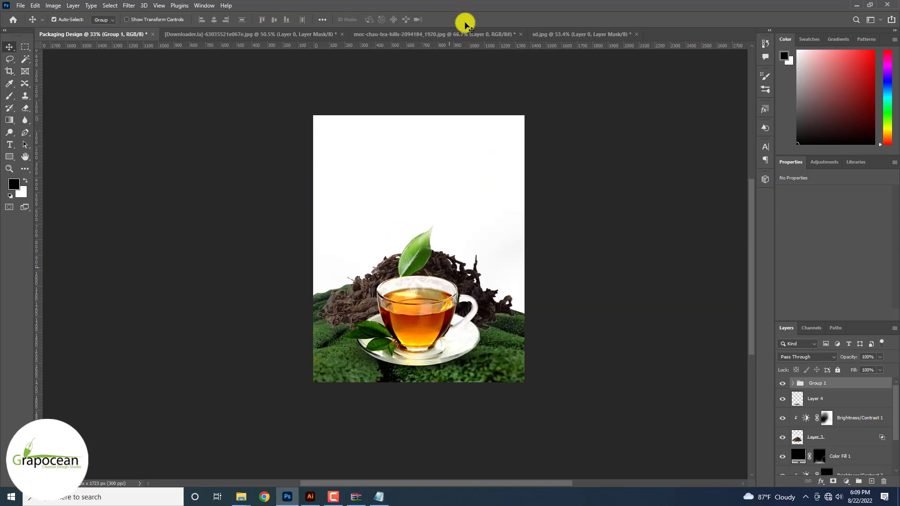
scroll(834, 422, down, 3)
click(839, 466)
click(846, 481)
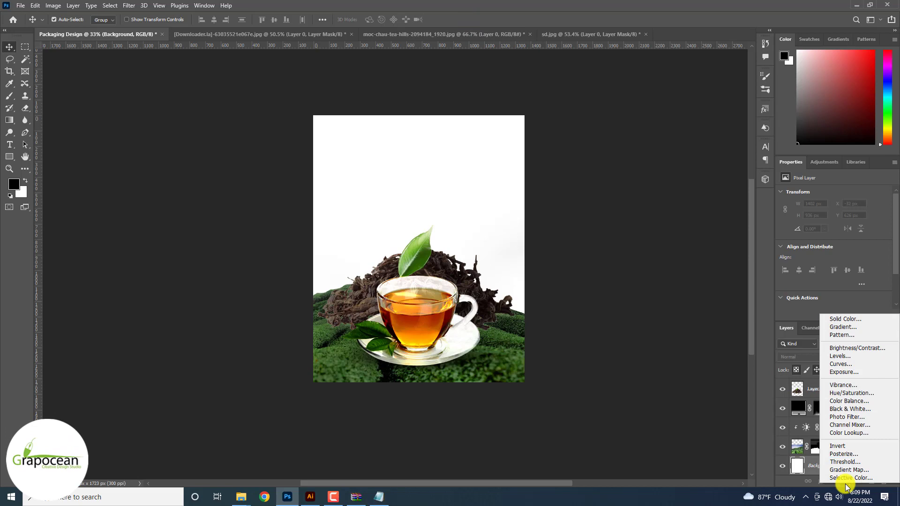
click(855, 327)
click(752, 236)
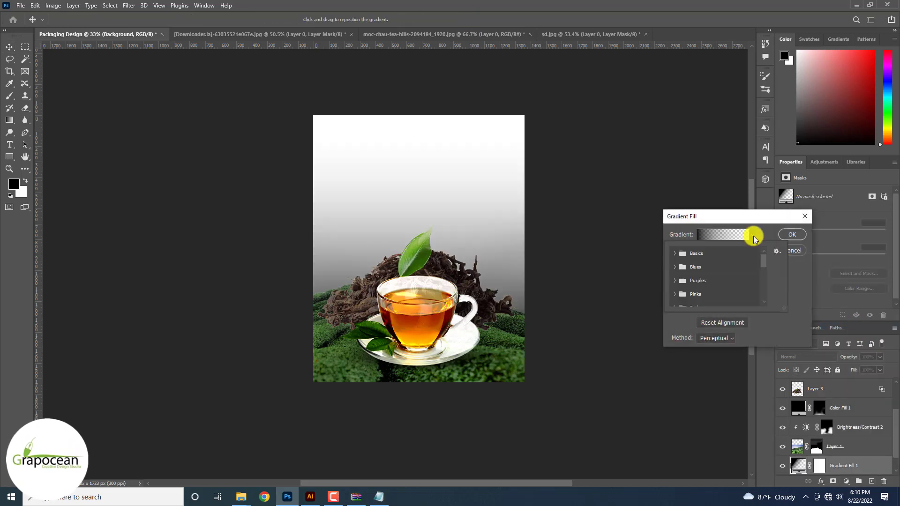
click(741, 288)
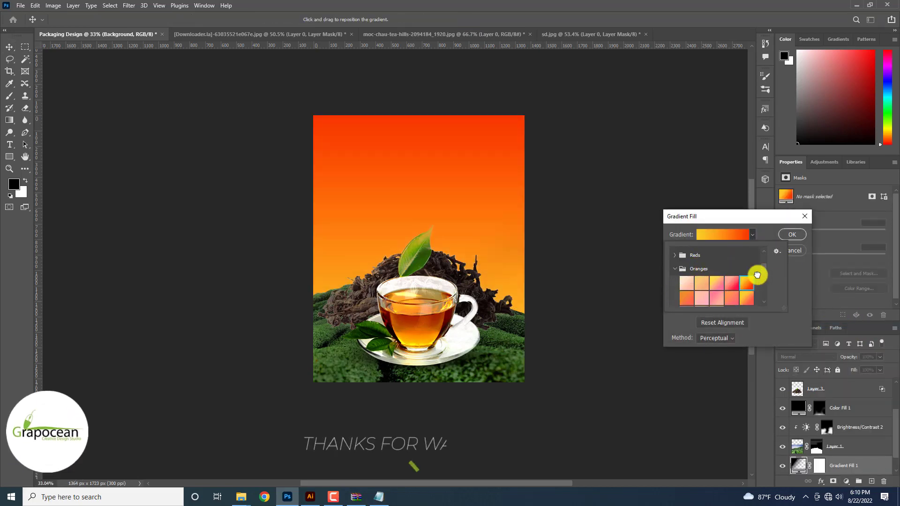
click(791, 234)
Convert the gradient fill layer to a smart object and push it into a large swirl in Liquify with a size 1200 brush
click(128, 6)
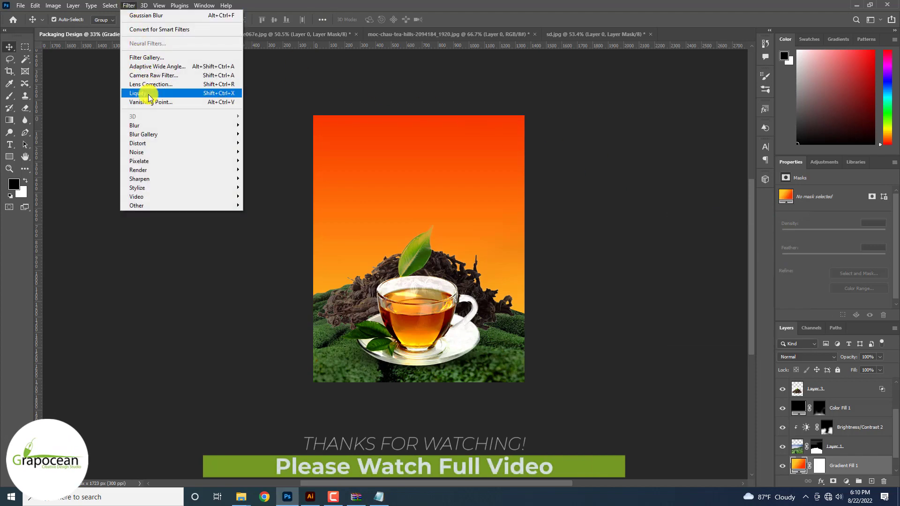
click(143, 91)
click(428, 179)
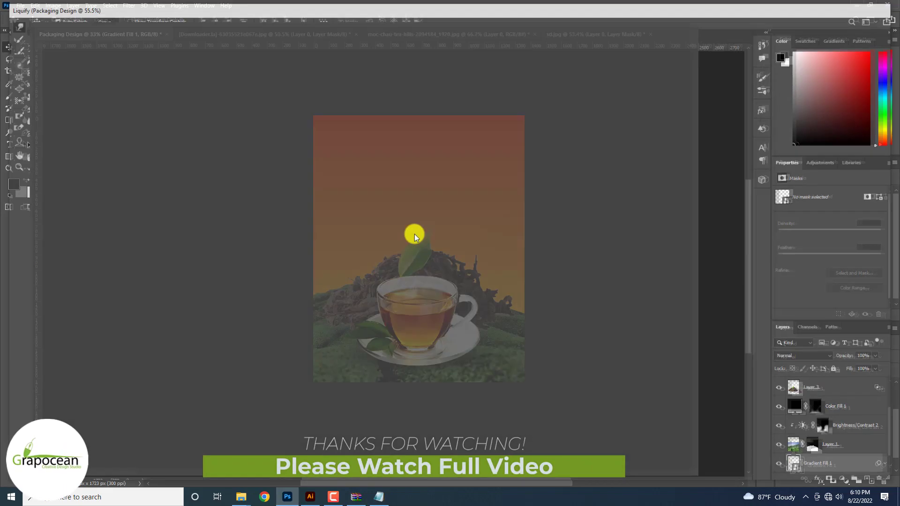
mouse_move(414, 234)
mouse_down()
mouse_move(470, 233)
mouse_move(510, 219)
mouse_move(399, 324)
mouse_move(425, 148)
mouse_up()
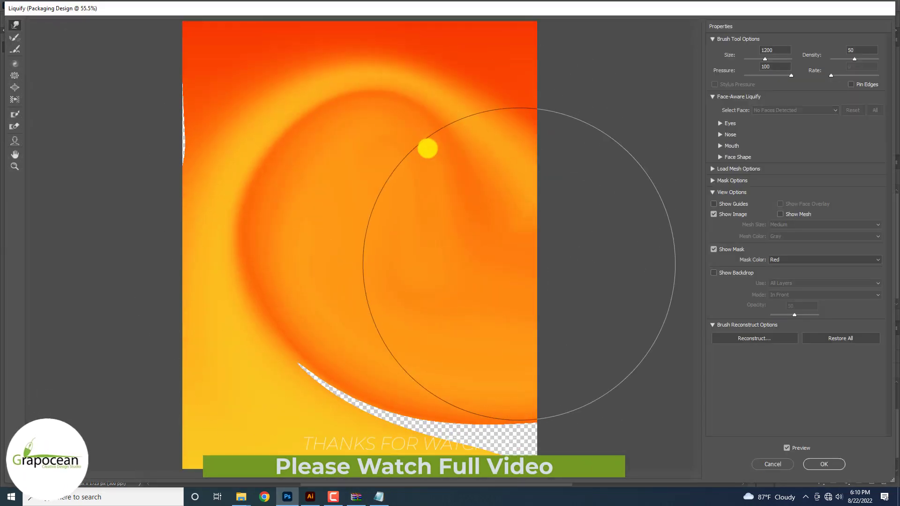
Reduce the Liquify brush size to 800
scroll(426, 149, down, 5)
key(bracketleft)
key(bracketleft)
key(bracketleft)
key(bracketleft)
mouse_move(384, 258)
mouse_down()
mouse_move(330, 288)
mouse_move(361, 214)
mouse_move(369, 239)
mouse_move(402, 217)
mouse_up()
scroll(377, 234, up, 5)
key(ctrl+z)
scroll(368, 246, down, 5)
mouse_move(368, 246)
mouse_down()
mouse_move(347, 234)
mouse_move(375, 221)
mouse_move(370, 164)
mouse_move(284, 133)
mouse_up()
drag(392, 285, 296, 314)
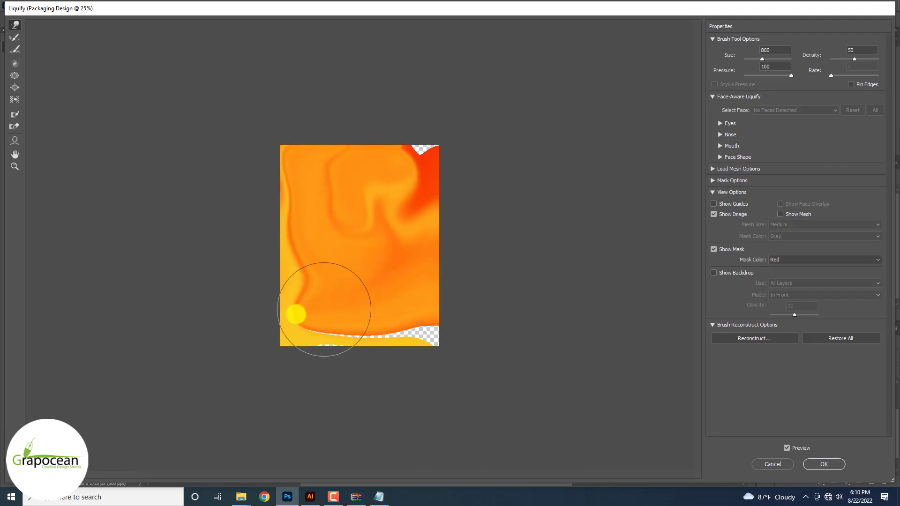
key(ctrl+z)
key(ctrl+z)
Push the swirl's middle and lower part outward toward the right edge with the size 800 brush and apply the Liquify filter
mouse_move(361, 251)
mouse_down()
mouse_move(335, 245)
mouse_move(430, 204)
mouse_up()
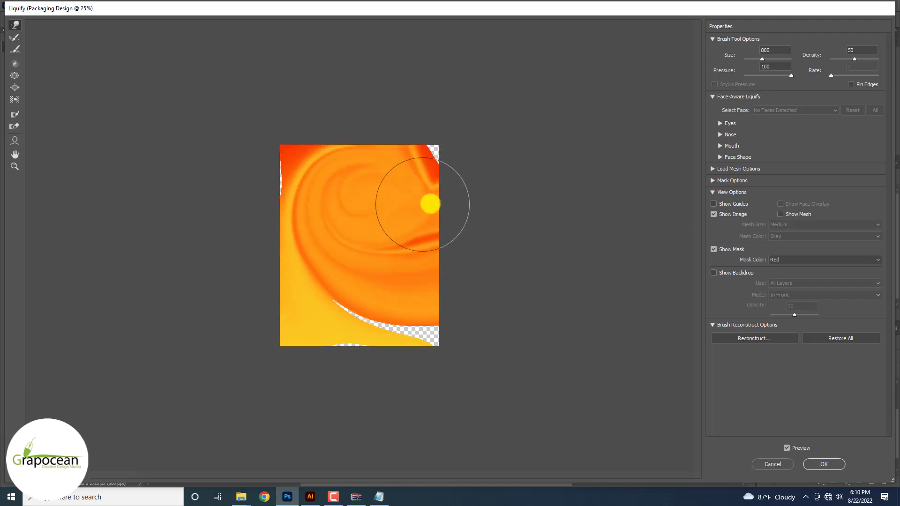
drag(404, 311, 520, 358)
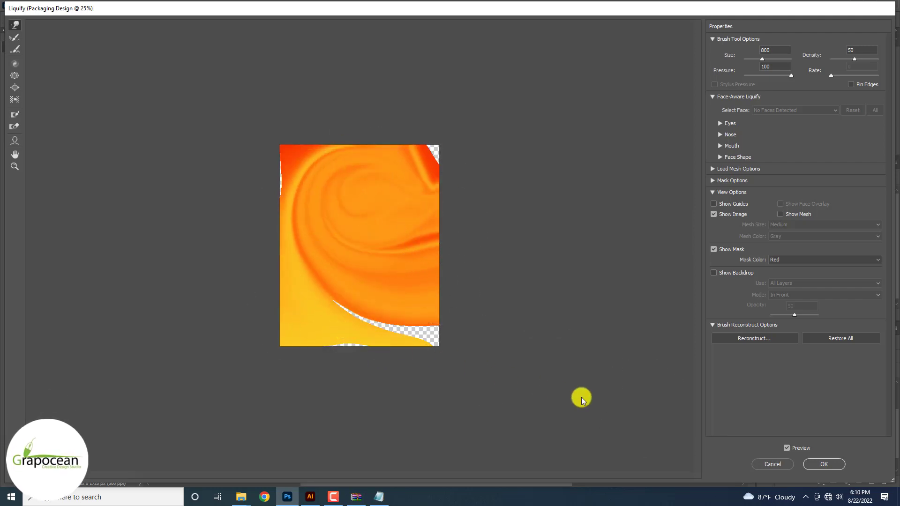
click(825, 464)
Move the Gradient Fill 1 layer up about 160 px and stretch it to about 1821 px tall with Free Transform
scroll(347, 196, up, 4)
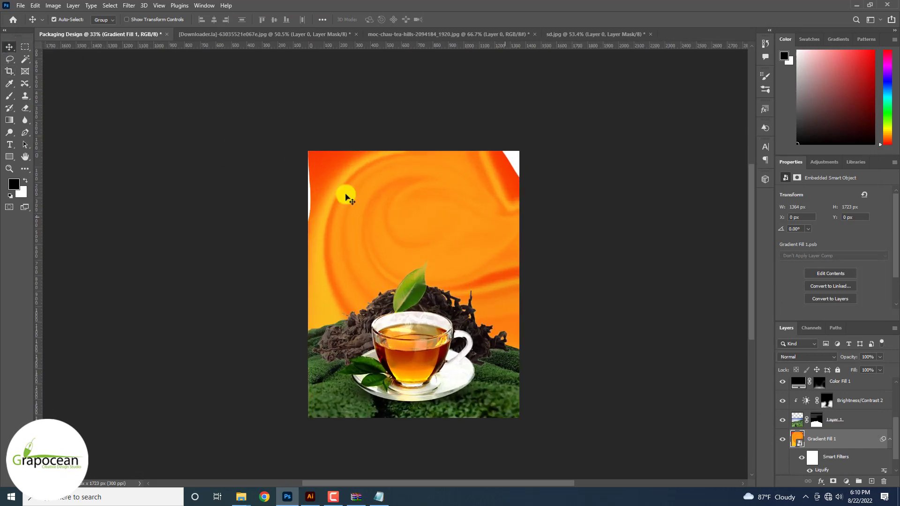
drag(487, 263, 479, 243)
scroll(842, 422, down, 5)
click(843, 423)
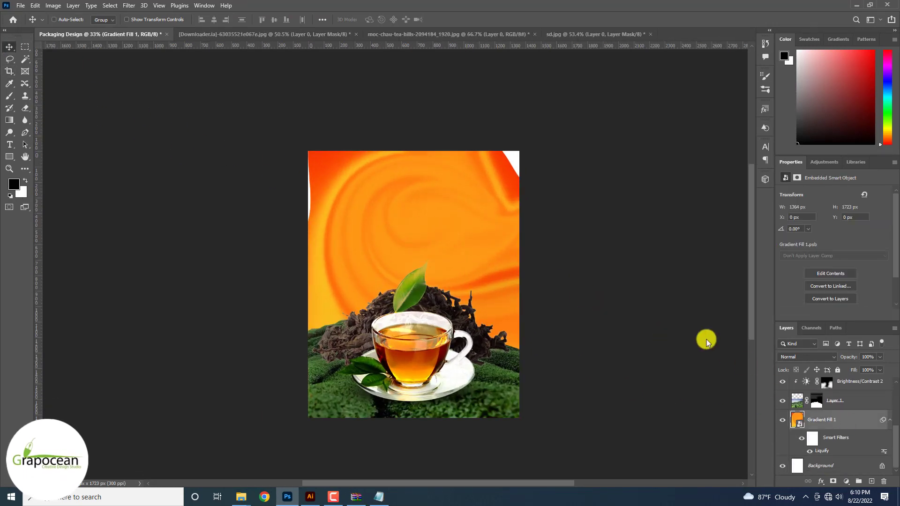
key(ctrl+t)
click(461, 192)
drag(497, 288, 498, 261)
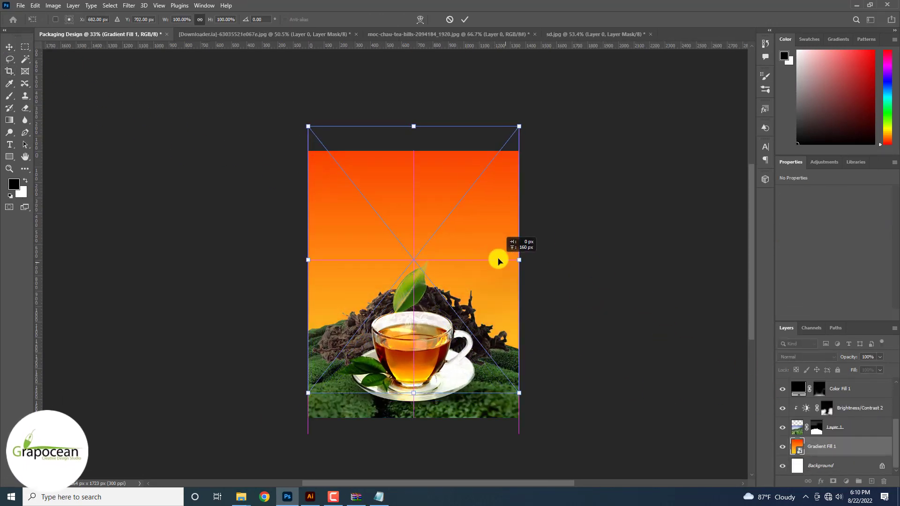
click(464, 19)
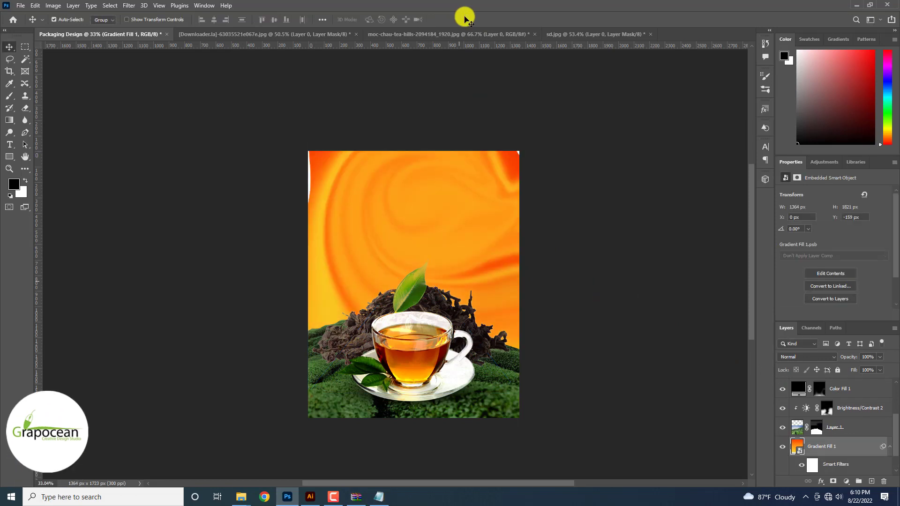
Duplicate Gradient Fill 1 and enlarge the copy to about 1515 × 1903 px, placed at about X -151, Y -397 px
scroll(463, 293, down, 3)
key(ctrl+j)
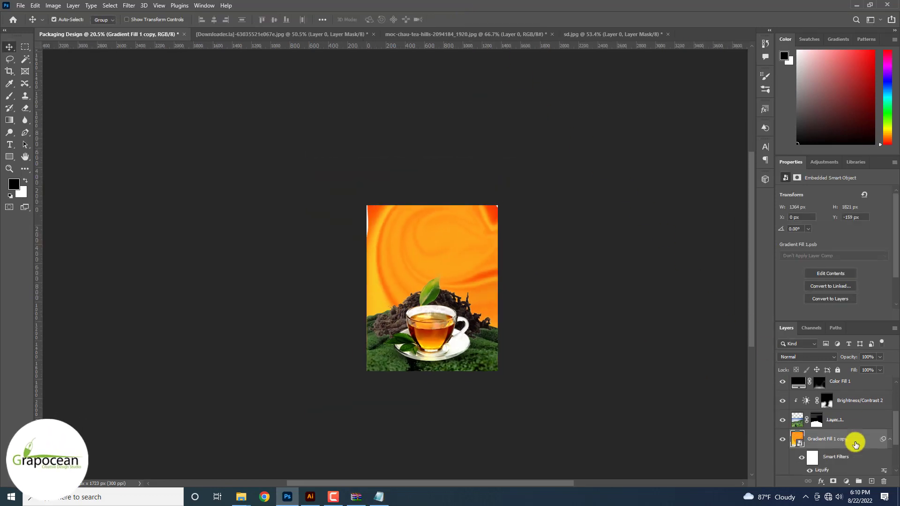
key(ctrl+t)
click(464, 191)
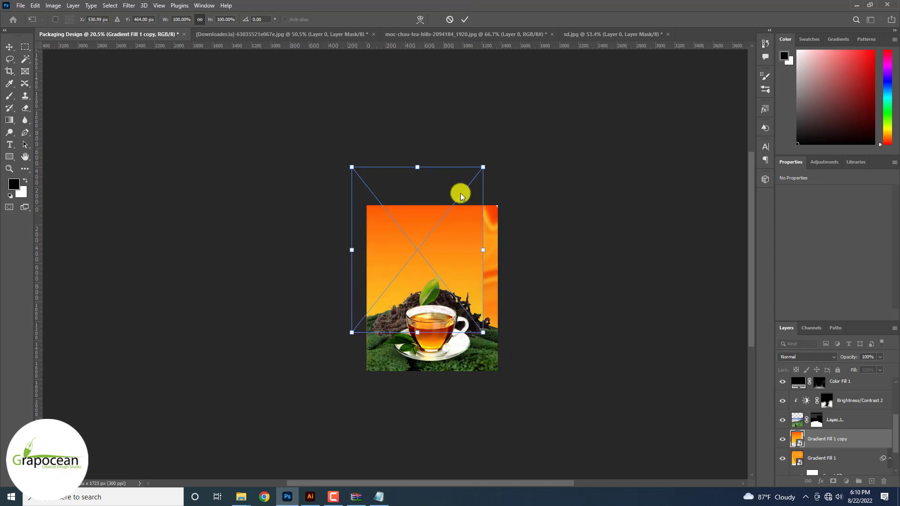
click(464, 19)
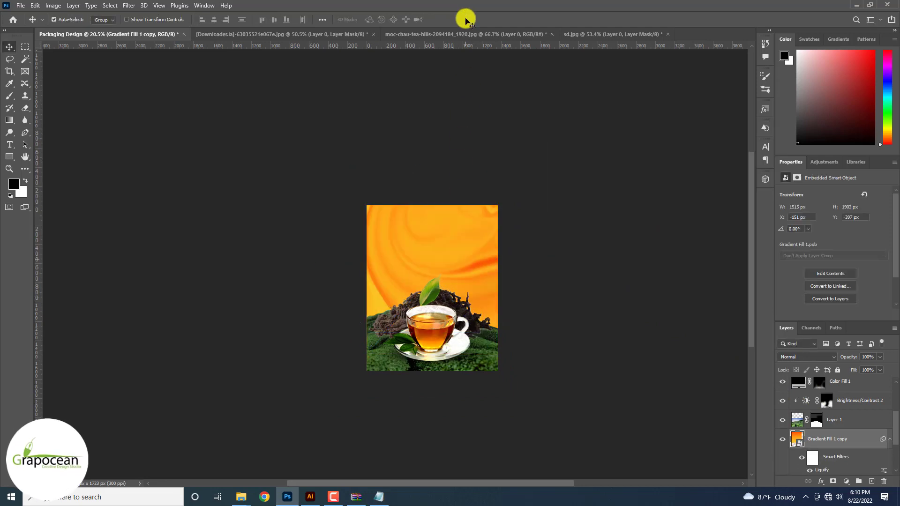
Add a layer mask to Gradient Fill 1 copy and paint black at 39% opacity with an 800 brush across the swirl's upper and middle area
click(834, 482)
scroll(493, 301, up, 2)
click(10, 96)
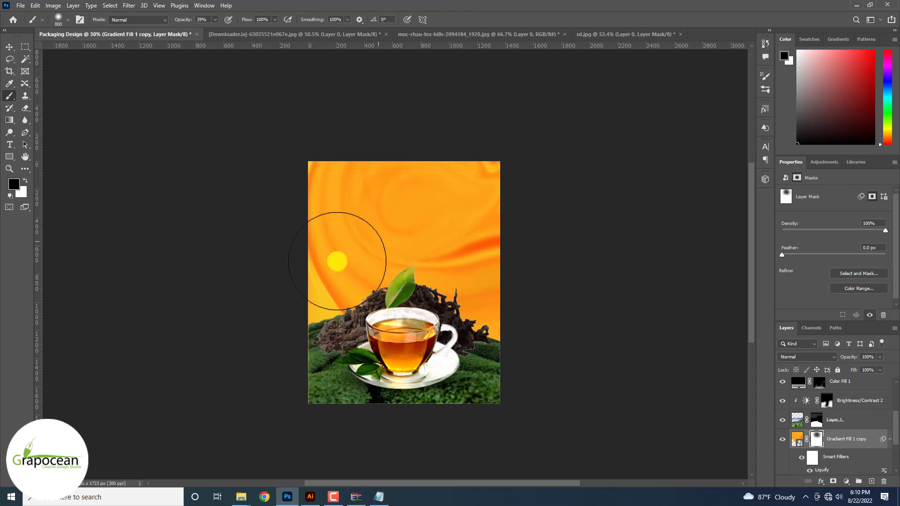
mouse_move(337, 261)
mouse_down()
mouse_move(283, 295)
mouse_move(301, 187)
mouse_move(500, 266)
mouse_up()
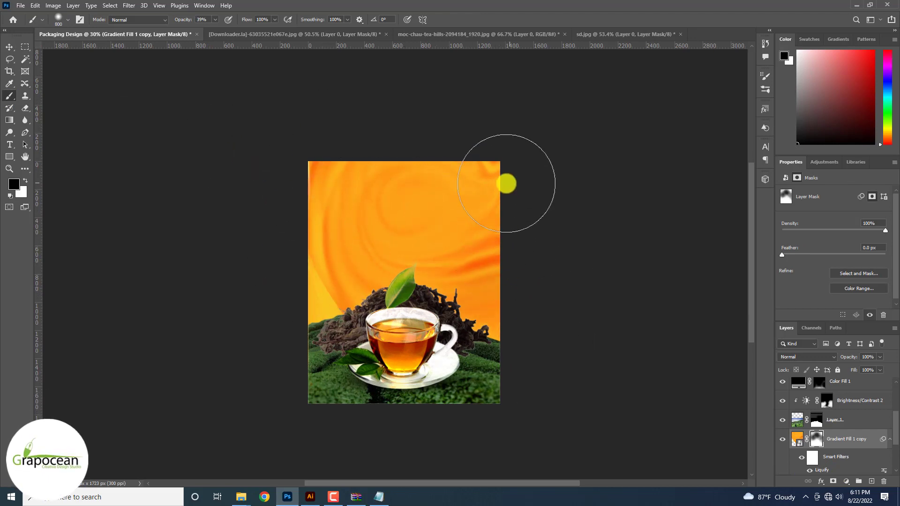
Distort the Gradient Fill 1 copy layer with Free Transform, pulling its lower corners to reshape the swirl, and apply the transformation
key(ctrl+t)
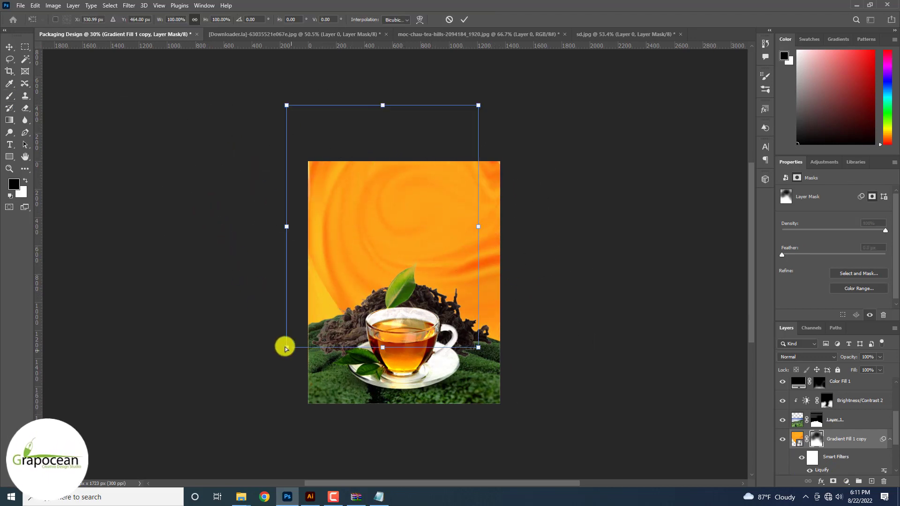
drag(285, 348, 271, 228)
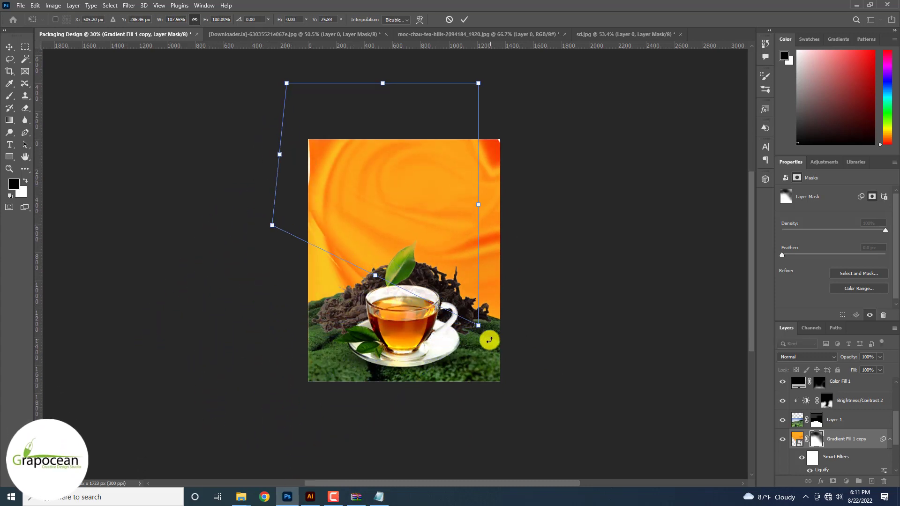
mouse_move(488, 340)
mouse_down()
mouse_move(520, 233)
mouse_move(468, 217)
mouse_move(462, 16)
mouse_up()
click(463, 19)
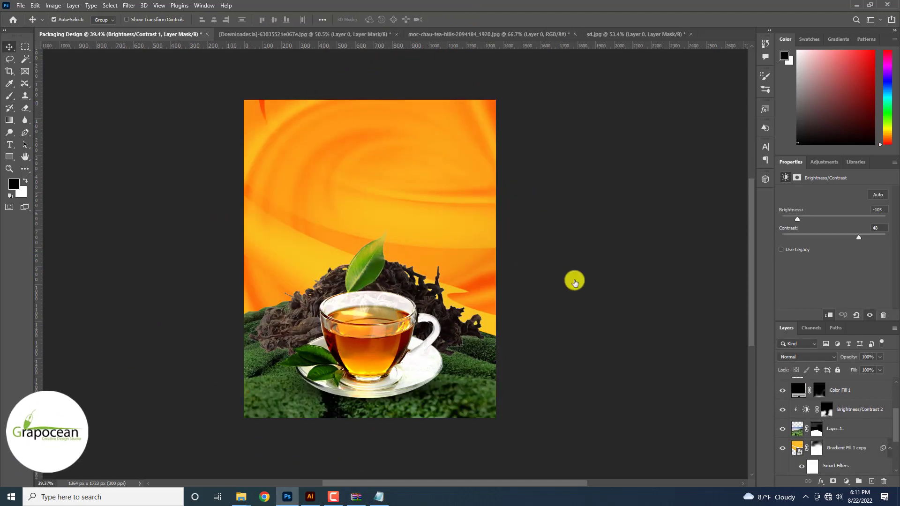
Transform Gradient Fill 1 copy to about 2796 × 2035 px, rotated about -4.17°, at about X -268, Y -606 px
click(852, 430)
key(ctrl+t)
click(454, 247)
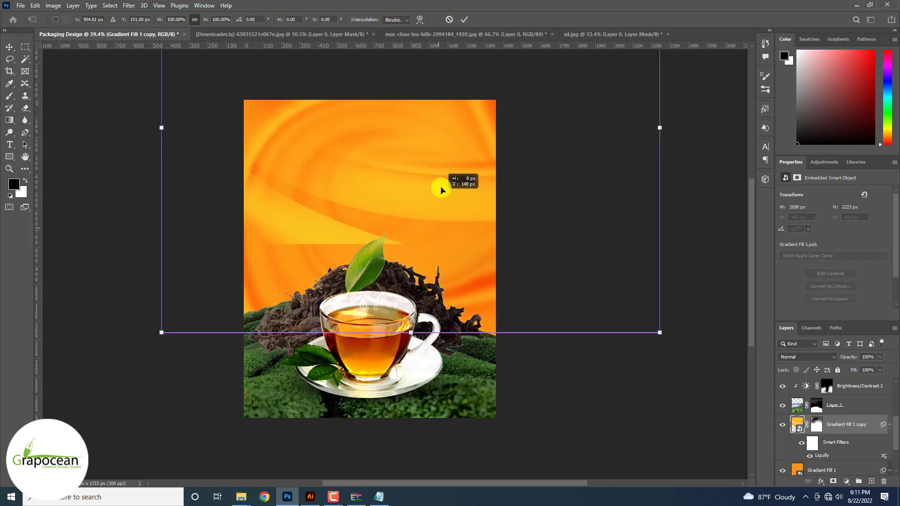
drag(399, 305, 474, 119)
click(464, 20)
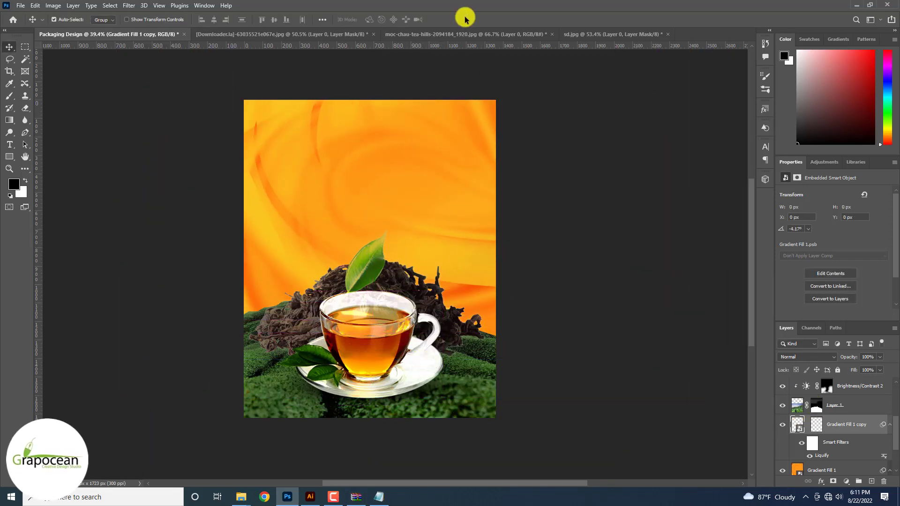
scroll(464, 19, down, 7)
scroll(460, 62, up, 9)
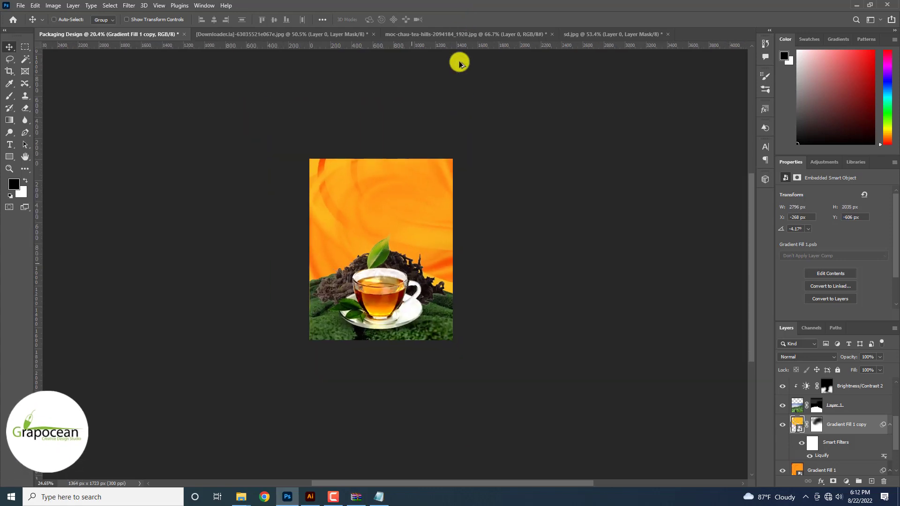
Add a Hue/Saturation adjustment above Gradient Fill 1 copy with Colorize enabled and Lightness at +75
click(432, 275)
scroll(839, 412, down, 5)
scroll(839, 412, up, 1)
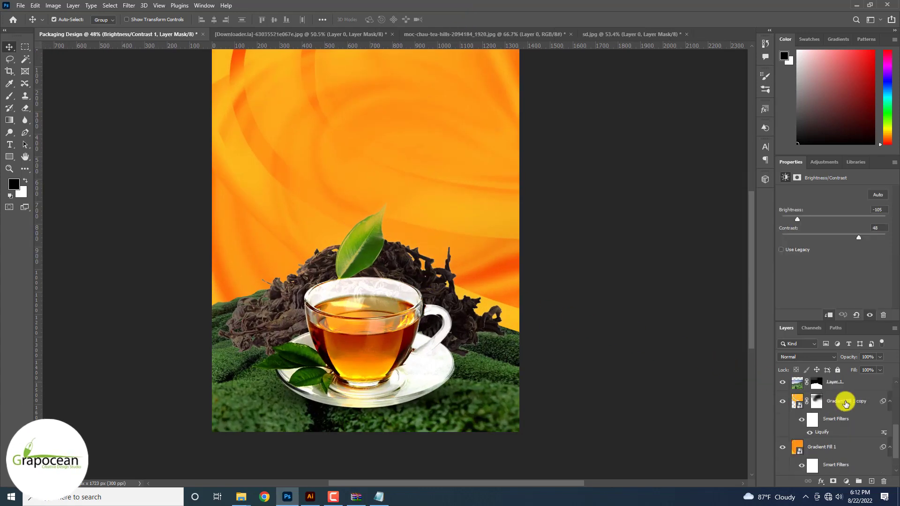
click(846, 401)
click(847, 482)
click(858, 396)
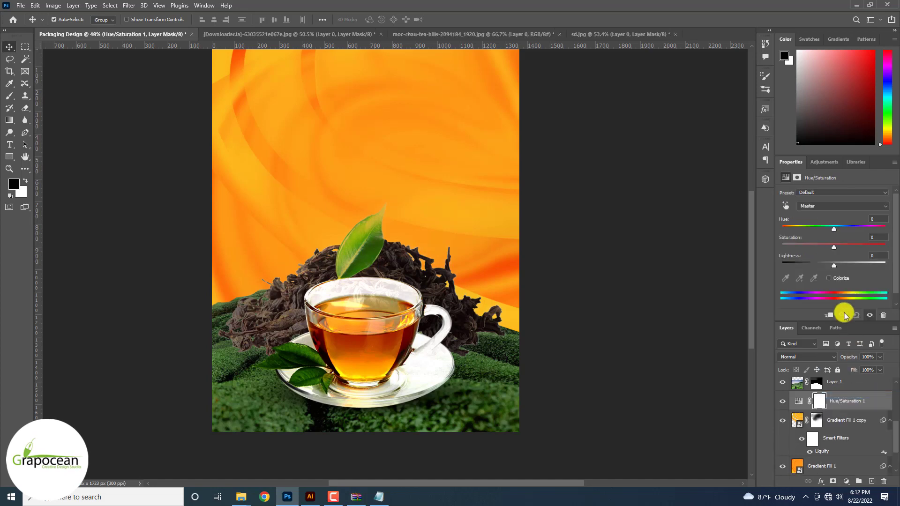
click(829, 278)
drag(834, 266, 870, 263)
Clip the Hue/Saturation adjustment to Gradient Fill 1 copy and set Hue 96, Saturation 99 and Lightness +74
right_click(845, 402)
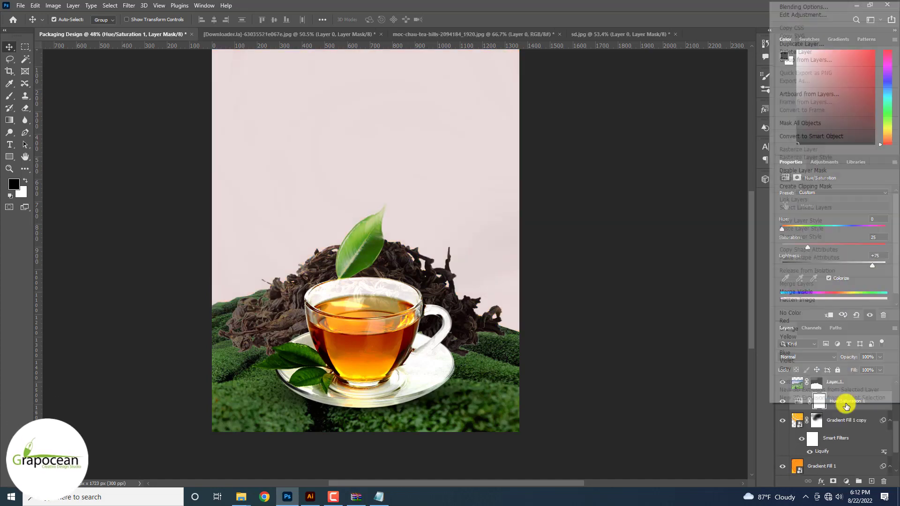
click(814, 186)
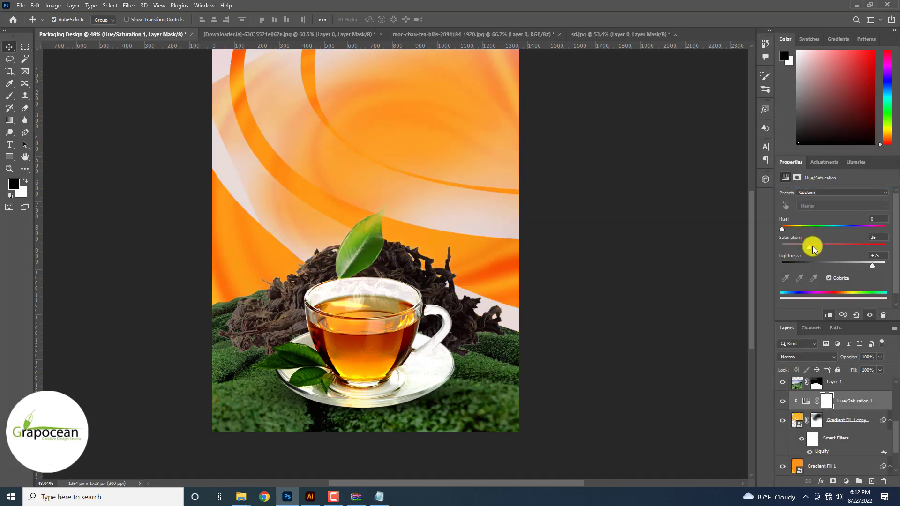
drag(809, 246, 767, 248)
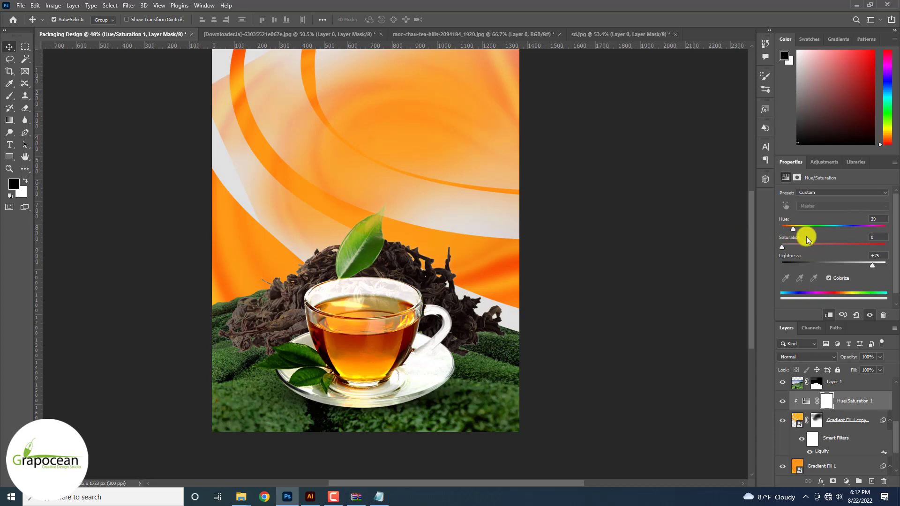
mouse_move(872, 264)
mouse_down()
mouse_move(807, 264)
mouse_move(871, 262)
mouse_up()
drag(782, 247, 809, 230)
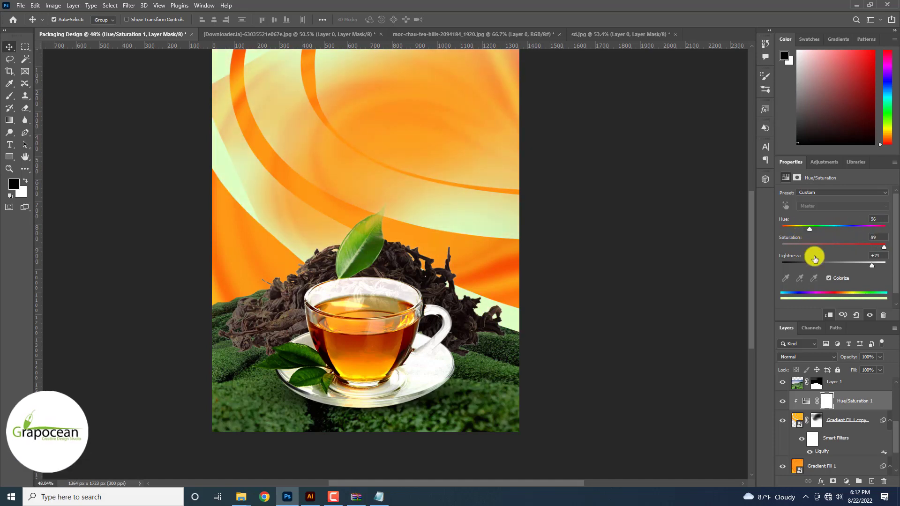
Release the Hue/Saturation clipping mask and invert the adjustment's layer mask to black
right_click(841, 401)
click(765, 269)
click(822, 404)
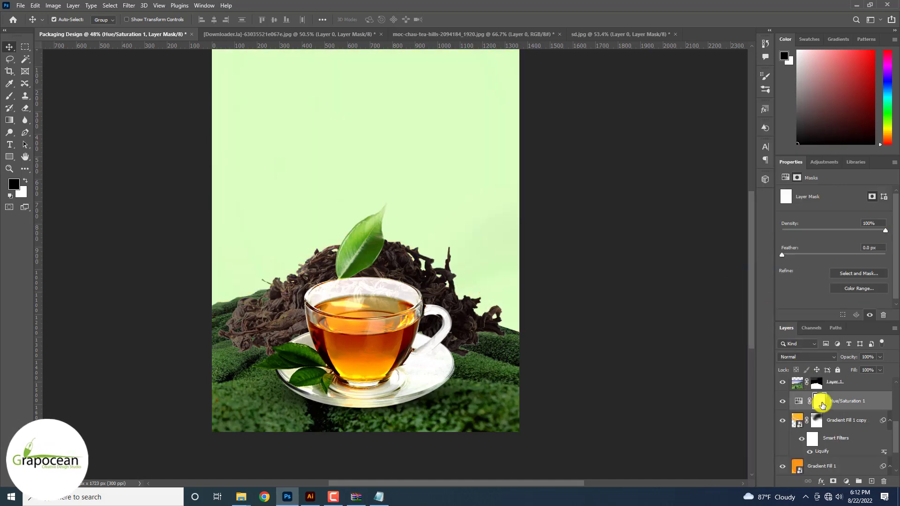
key(ctrl+i)
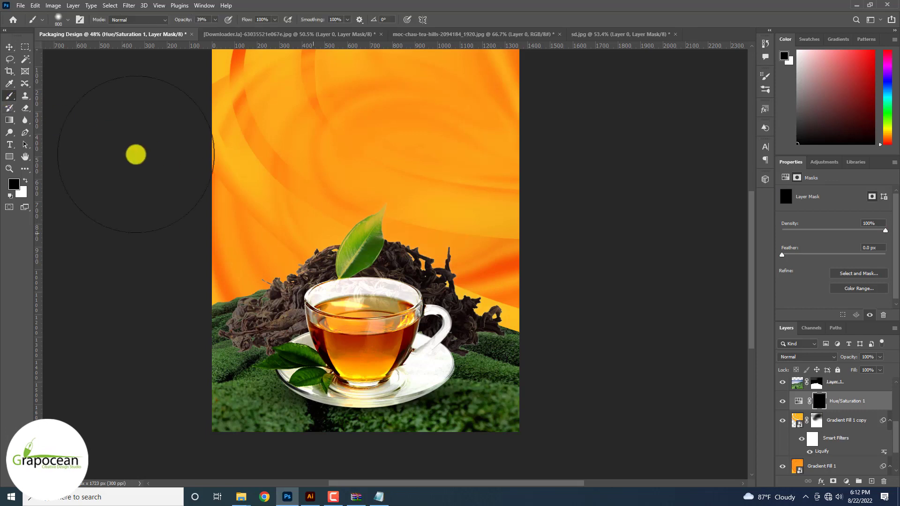
Paint white at 39% opacity with the 800 brush on the Hue/Saturation mask to form a soft glow behind the leaf and tea pile
key(x)
drag(363, 267, 311, 268)
scroll(390, 280, down, 2)
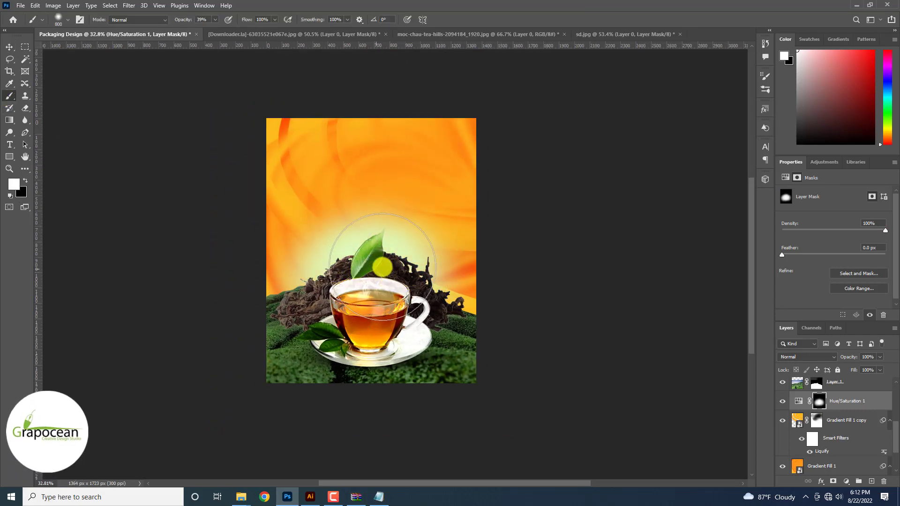
Set the Hue/Saturation adjustment to Hue 55, Saturation 92 and Lightness +79 for a pale cream glow
key(x)
click(800, 401)
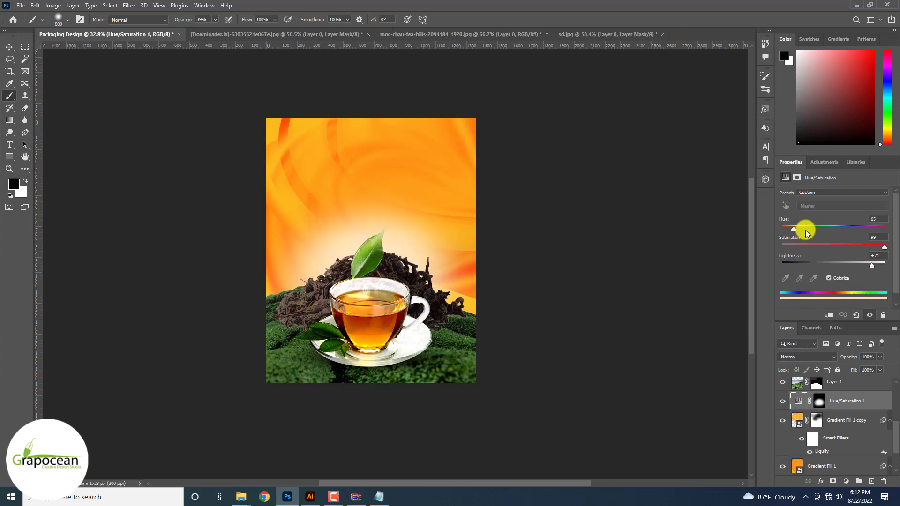
drag(805, 229, 842, 234)
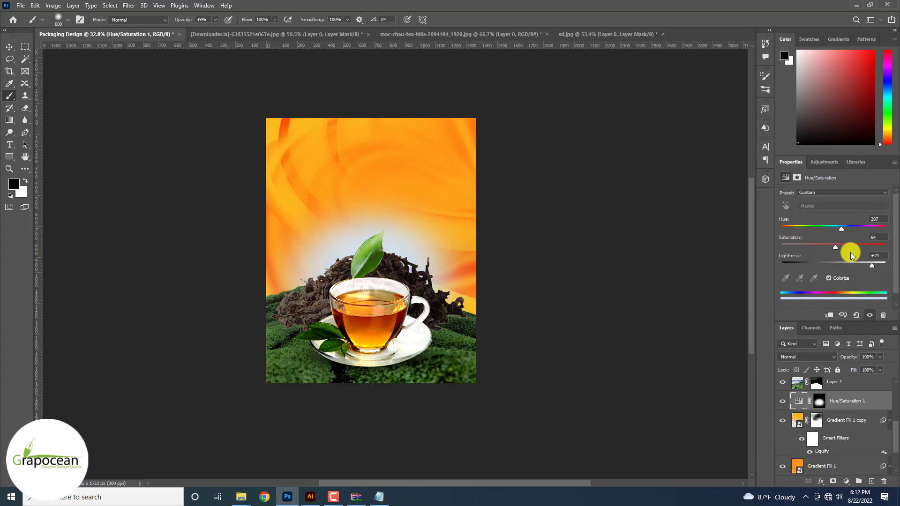
drag(833, 267, 882, 266)
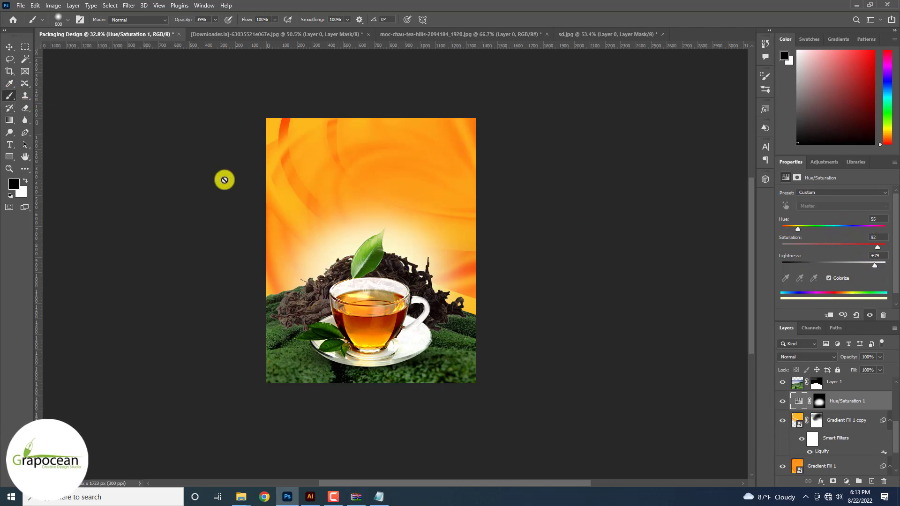
Paint more white on the Hue/Saturation mask to widen the glow toward both sides of the tea pile
click(819, 401)
key(x)
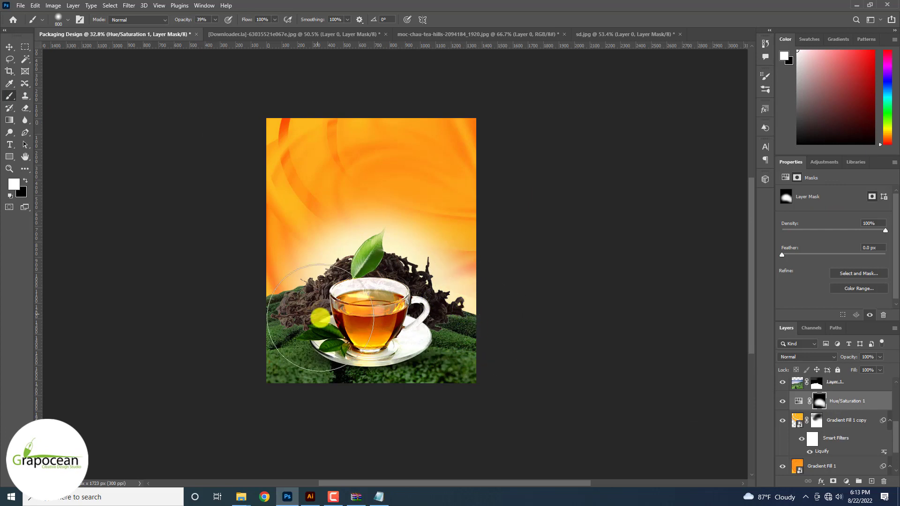
scroll(281, 321, down, 3)
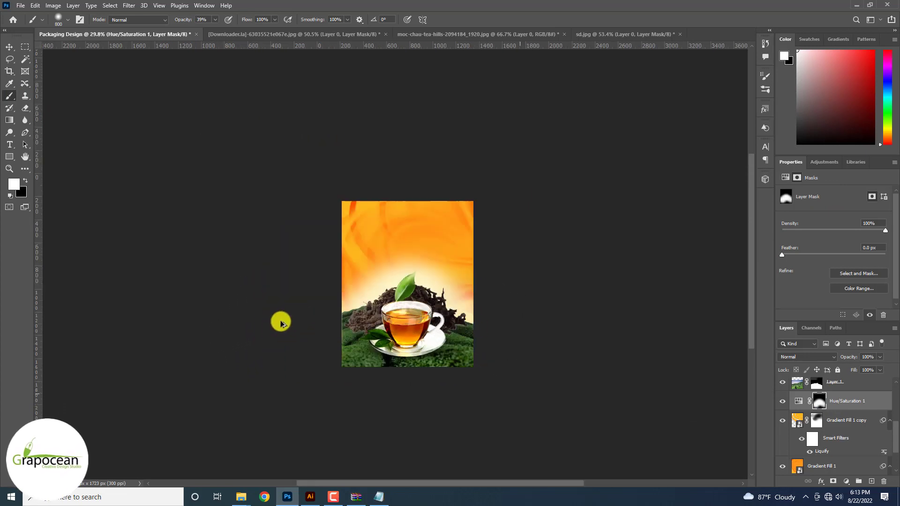
scroll(372, 284, up, 3)
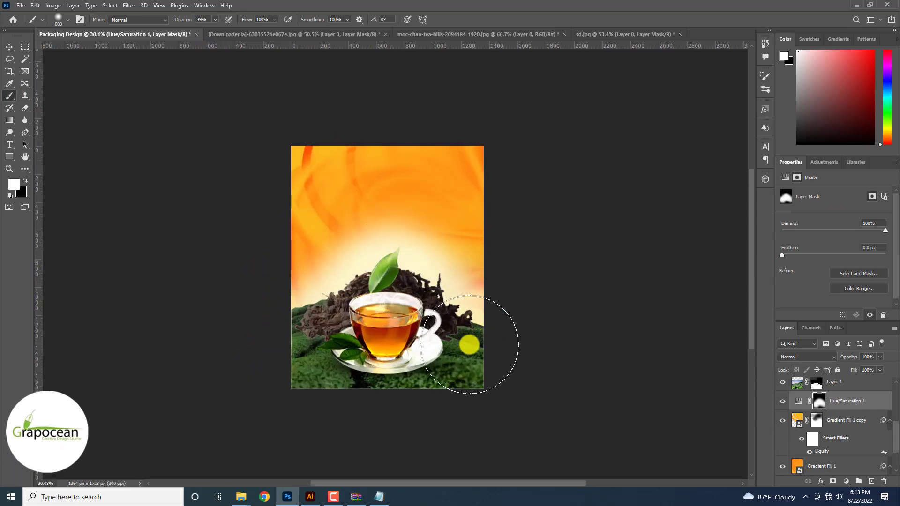
scroll(466, 346, up, 3)
scroll(494, 360, down, 3)
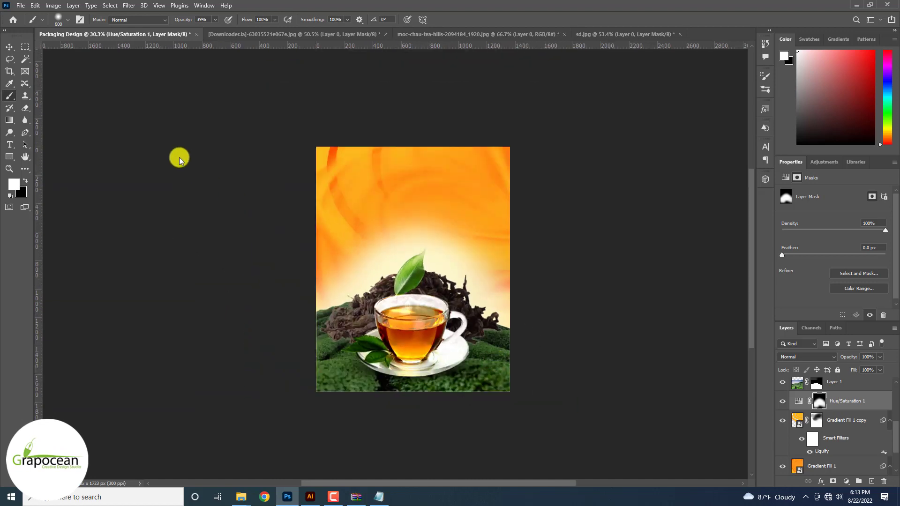
Undo the first shift of Gradient Fill 1 and rearrange the orange swirl so its bands curve down the artwork's left side
key(v)
drag(381, 173, 464, 200)
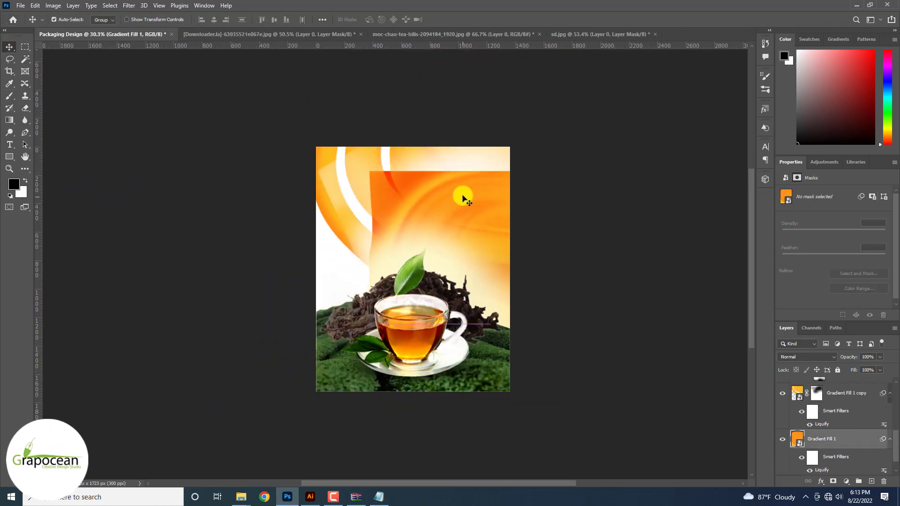
key(ctrl+z)
drag(370, 172, 470, 167)
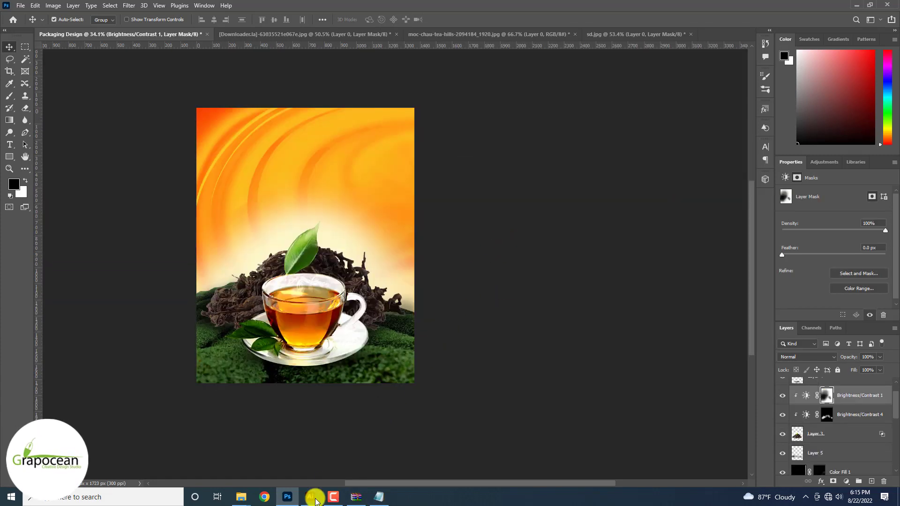
Switch to Illustrator, undo the test stroke made with the leaf scatter brush, and set the fill to None
click(315, 498)
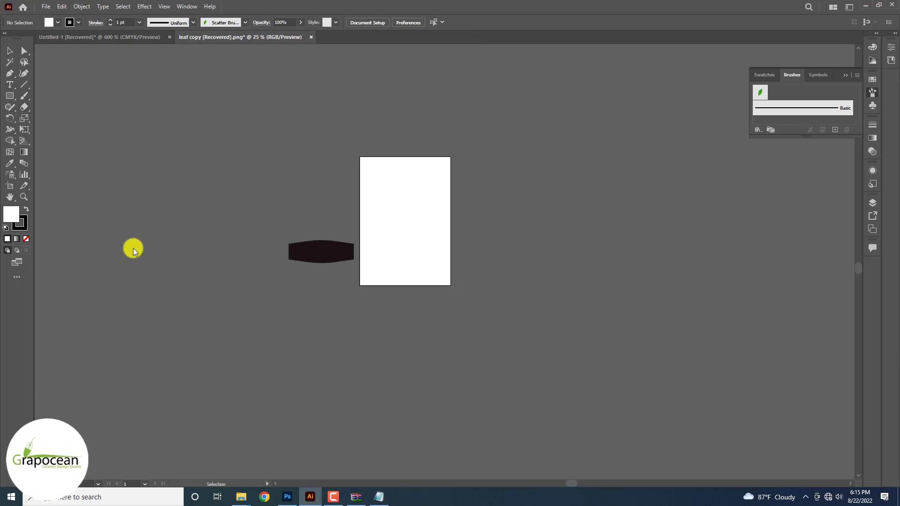
key(b)
drag(488, 108, 500, 306)
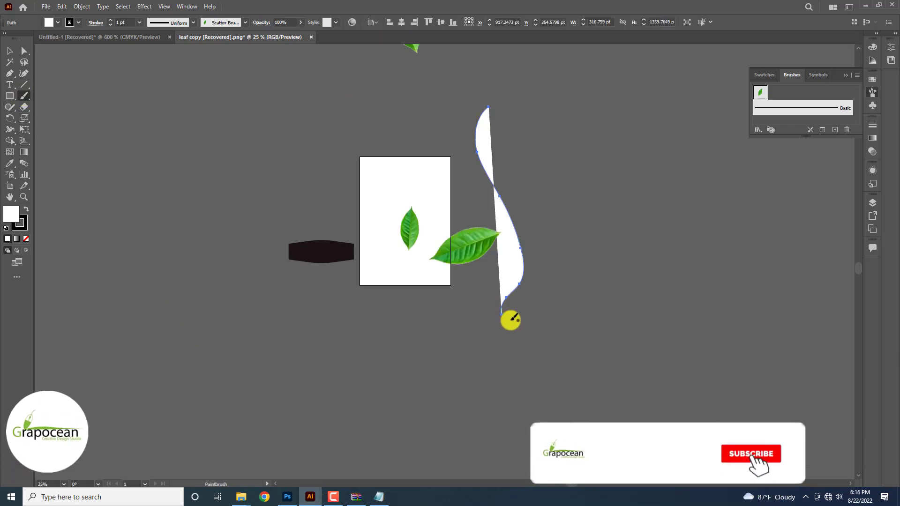
key(ctrl+z)
click(50, 22)
click(6, 38)
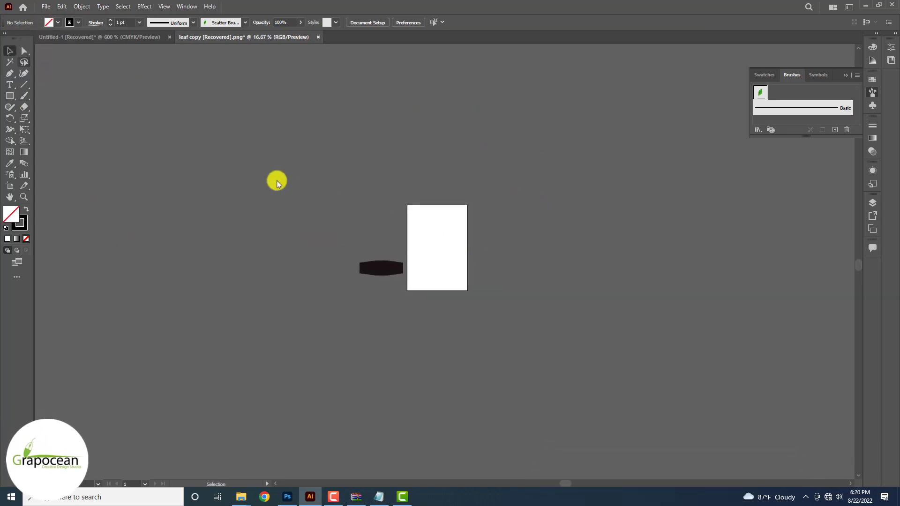
Paint a wavy vertical leaf scatter stroke about 1174 × 6624 px and place it in the Photoshop Packaging Design document as a smart object
click(24, 96)
mouse_move(542, 60)
mouse_down()
mouse_move(572, 394)
mouse_move(559, 398)
mouse_up()
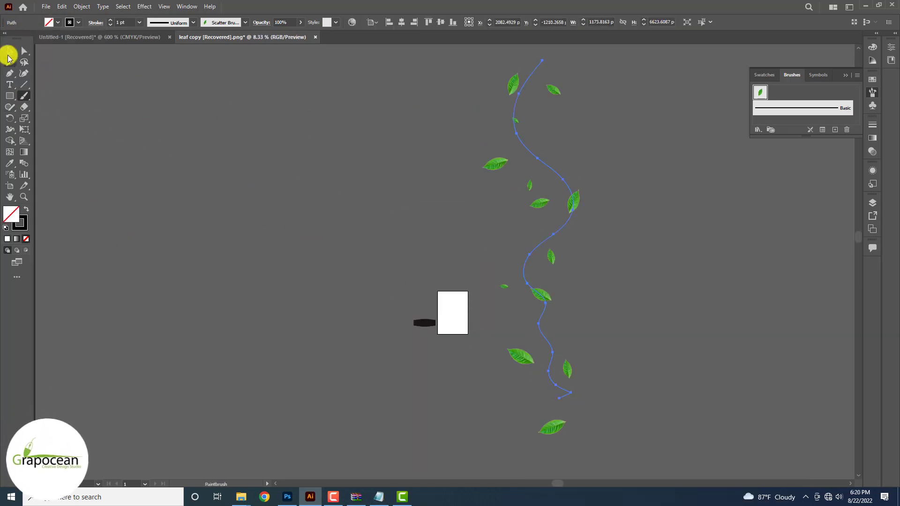
mouse_move(567, 186)
mouse_down()
mouse_move(603, 203)
mouse_move(636, 239)
mouse_move(326, 496)
mouse_move(291, 494)
mouse_move(342, 257)
mouse_move(331, 235)
mouse_up()
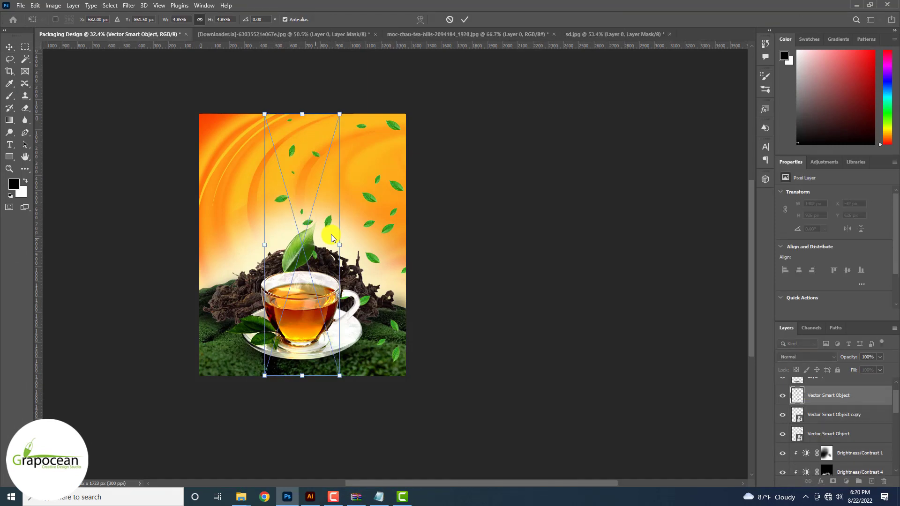
click(464, 20)
Arrange the scattered leaves above the cup and convert the two selected leaf layers into one smart object
drag(371, 206, 248, 263)
ctrl+click(839, 407)
key(ctrl+t)
drag(321, 223, 342, 231)
key(Return)
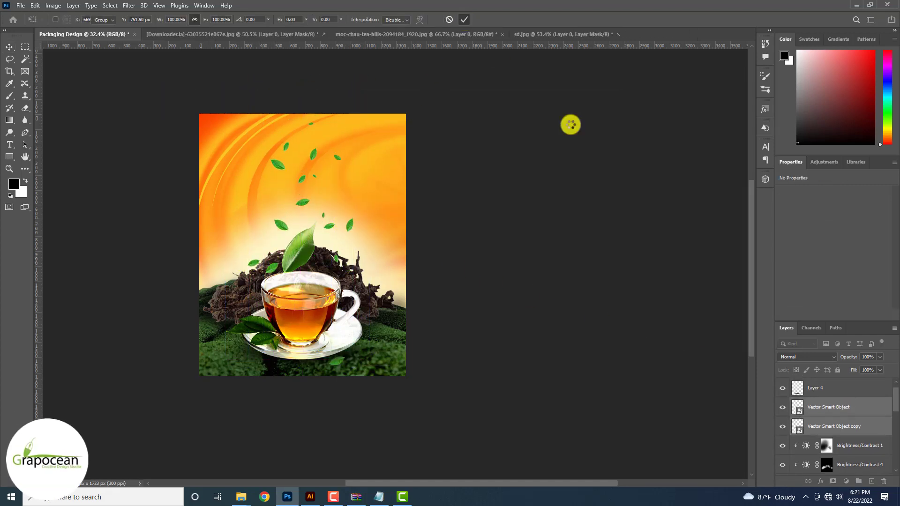
right_click(846, 407)
click(781, 169)
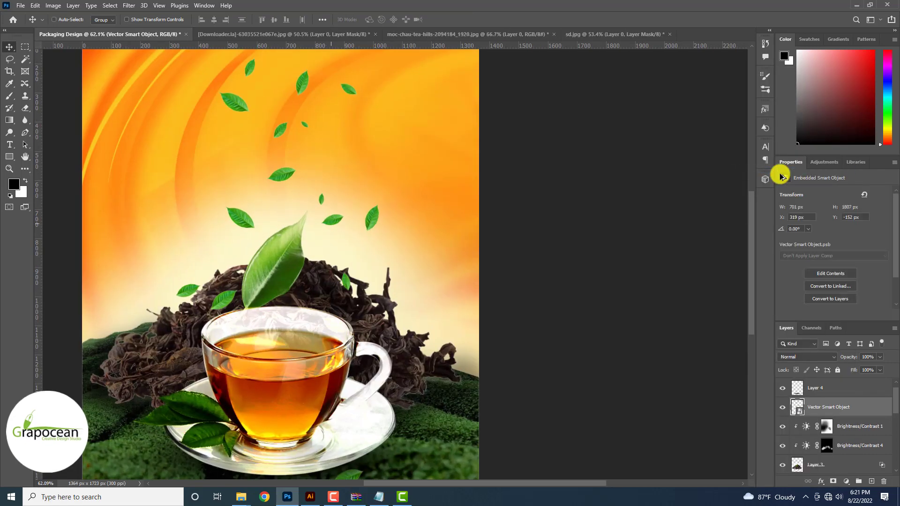
Duplicate the scattered leaves smart object and apply a Motion Blur to the copy with angle -34° and distance about 45 pixels
key(ctrl+plus)
key(ctrl+j)
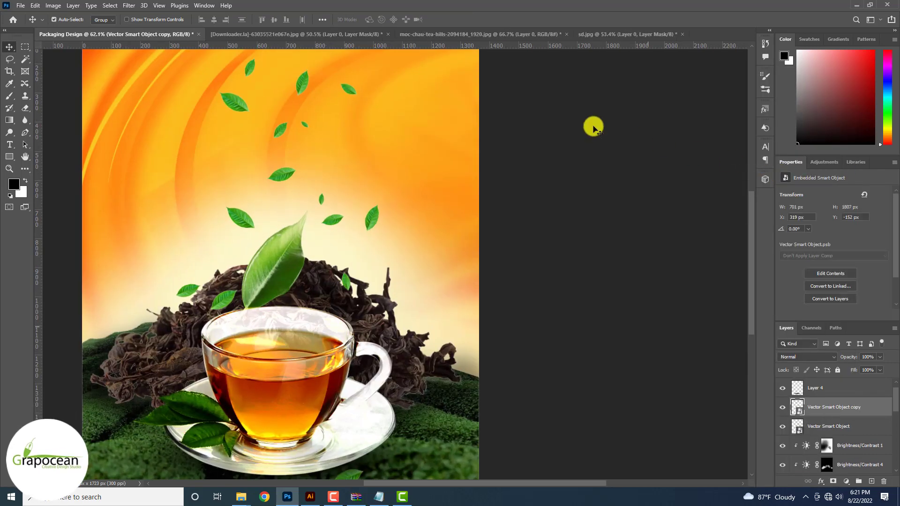
click(130, 9)
mouse_move(141, 121)
click(276, 178)
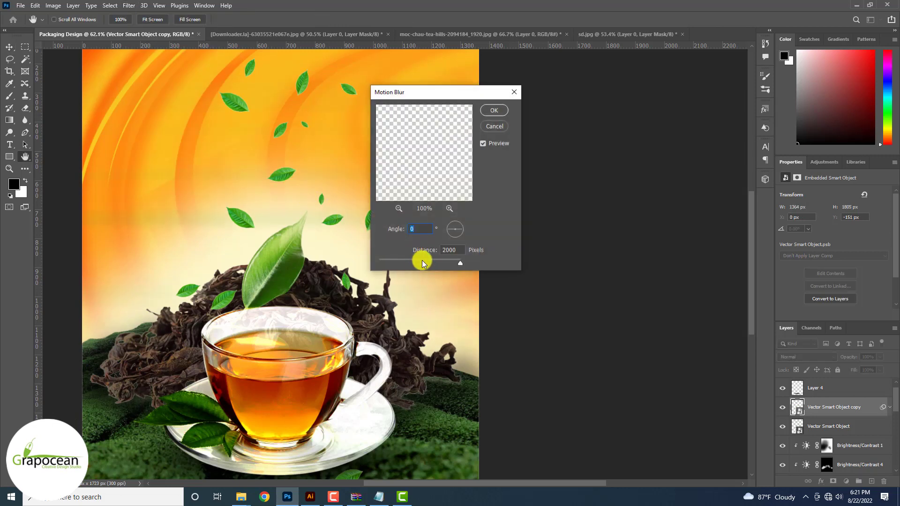
drag(422, 261, 401, 261)
click(460, 233)
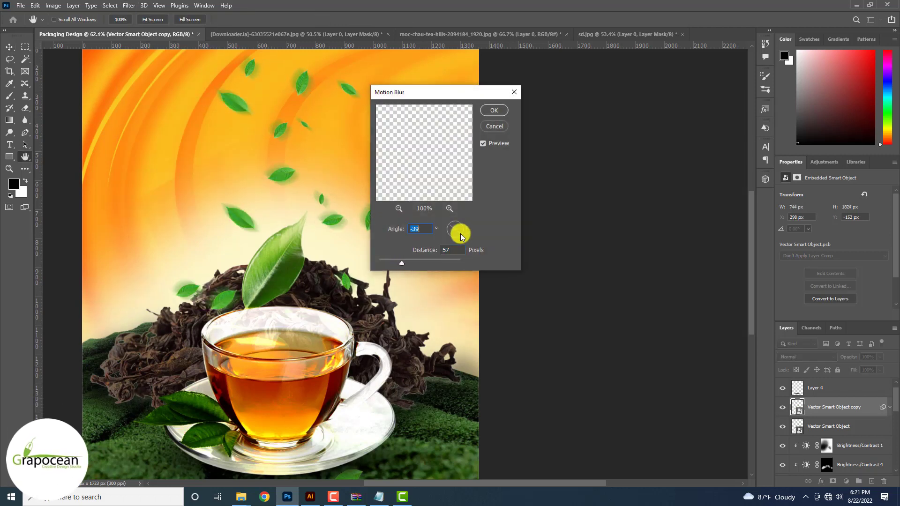
click(463, 229)
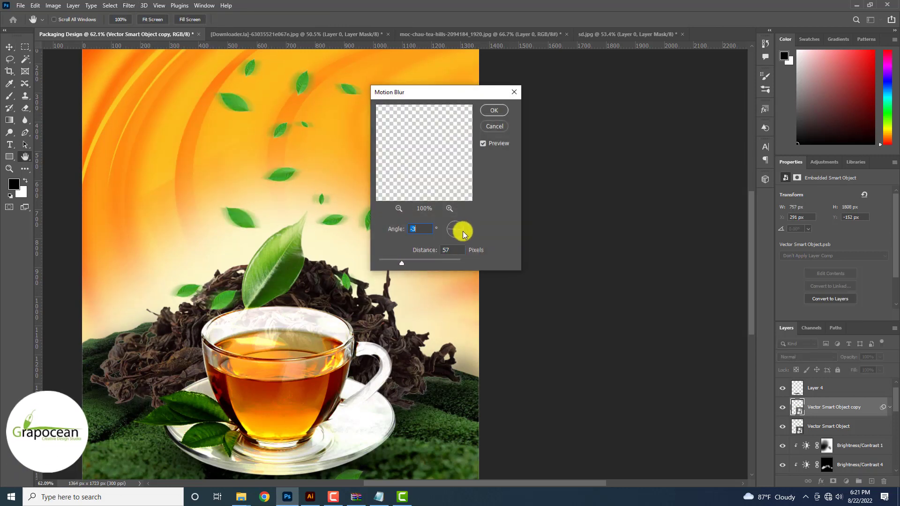
click(462, 233)
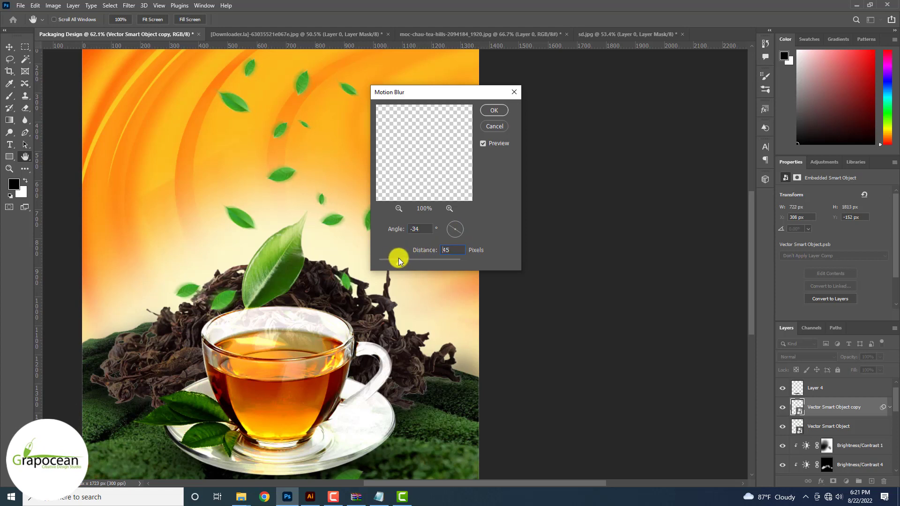
key(Return)
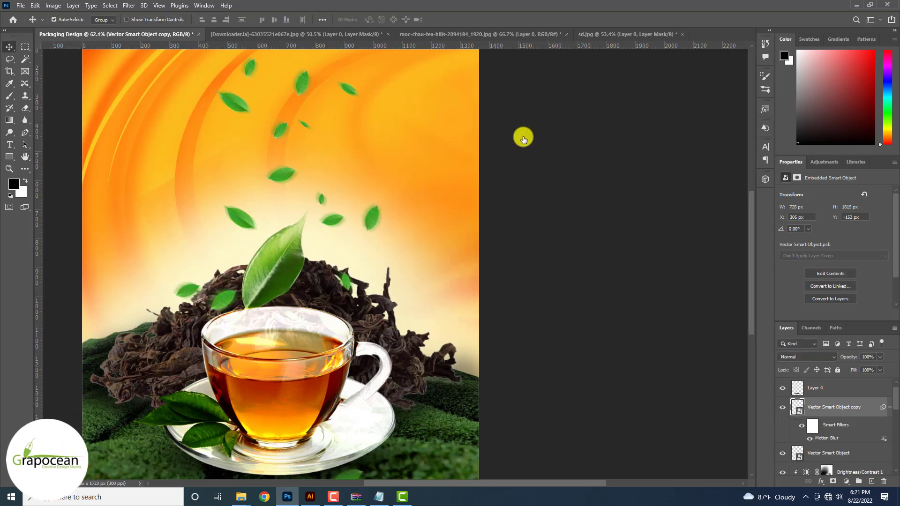
Add a black layer mask to the blurred leaves copy and paint white at 39% opacity over the leaves to partly reveal the blur
click(834, 482)
key(b)
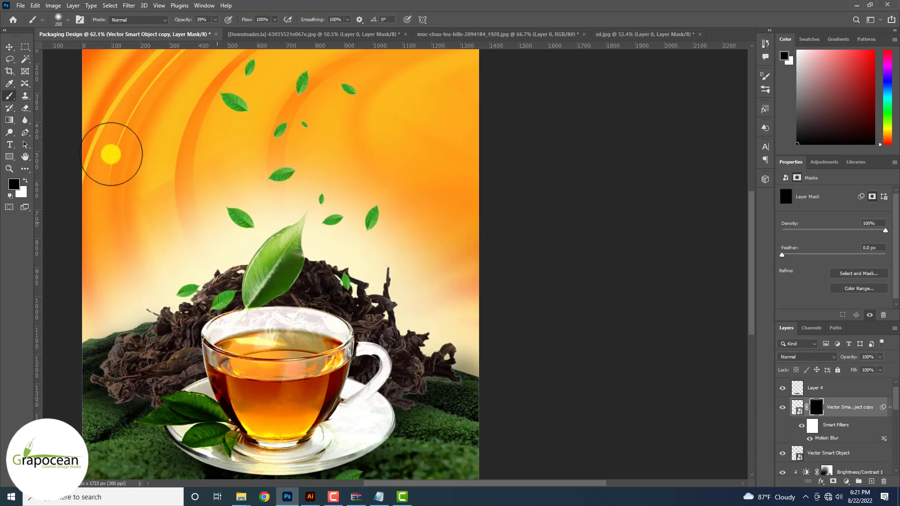
click(300, 168)
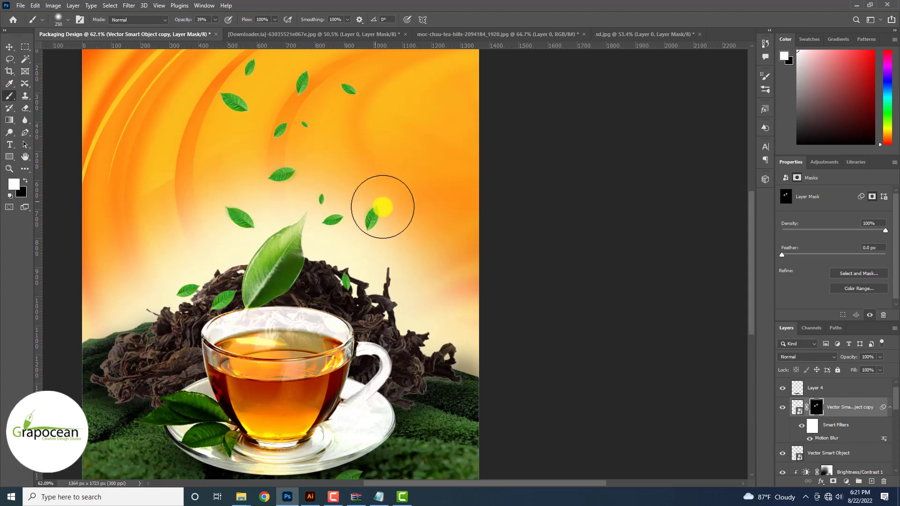
click(382, 208)
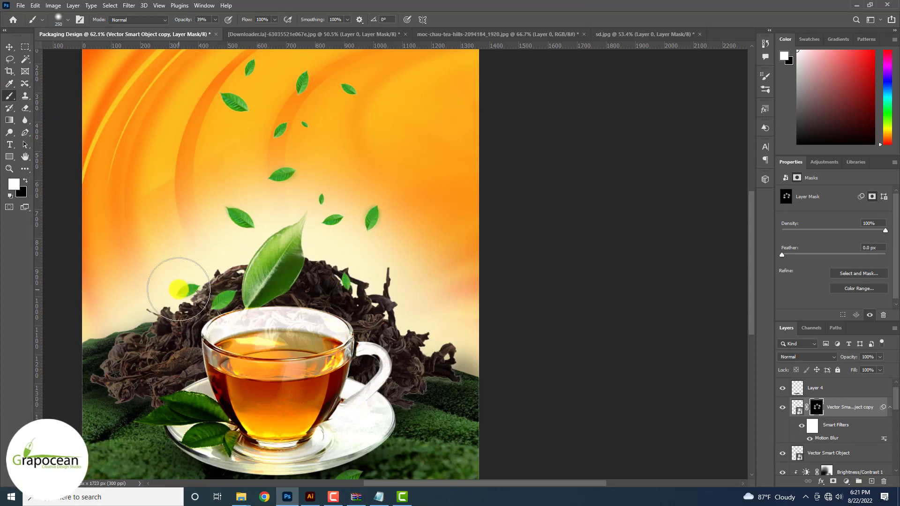
scroll(357, 152, up, 2)
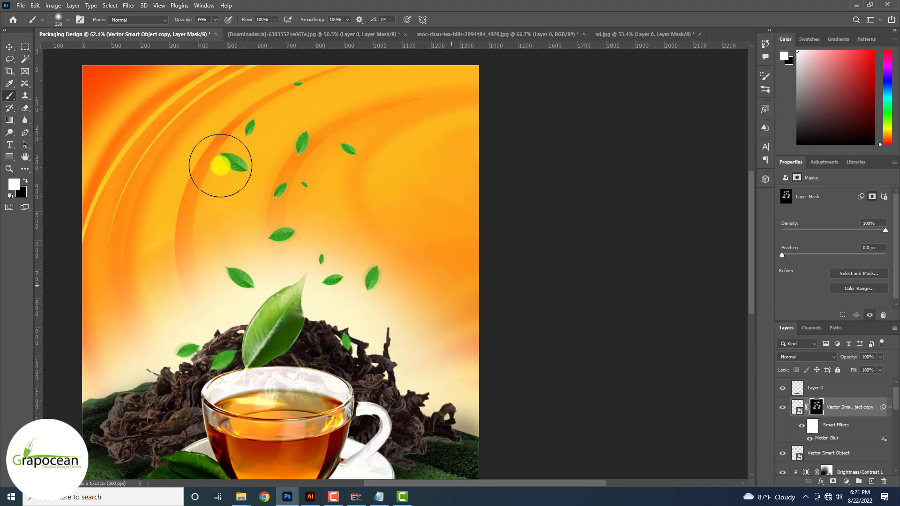
Add a Brightness/Contrast adjustment above the blurred leaves copy with brightness 31 and contrast -8
click(845, 481)
click(864, 350)
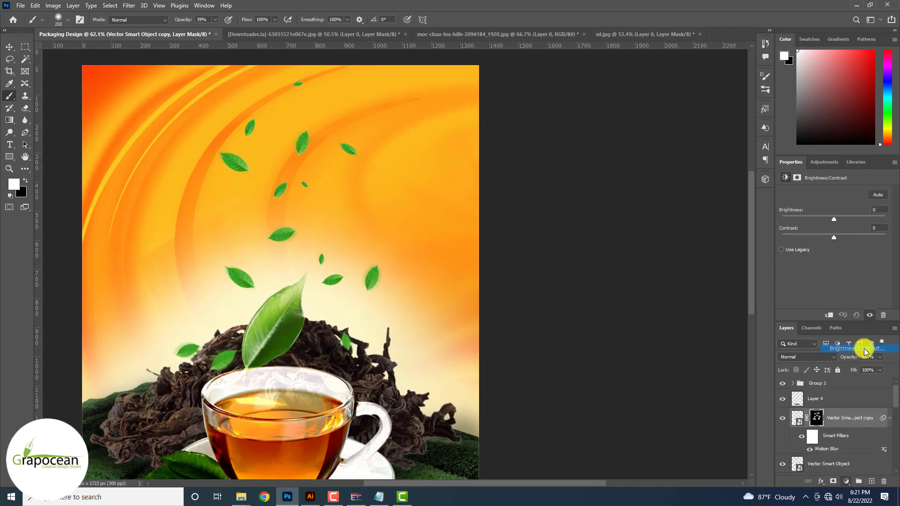
drag(833, 219, 825, 243)
Group the two leaf smart object layers and clip the Brightness/Contrast adjustment to the group
click(854, 438)
scroll(853, 443, down, 3)
shift+click(847, 448)
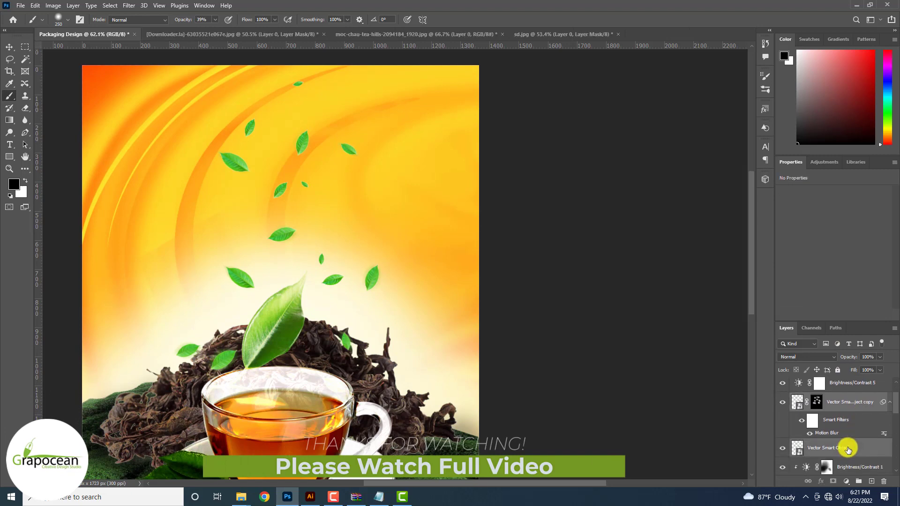
key(ctrl+g)
right_click(848, 386)
click(772, 267)
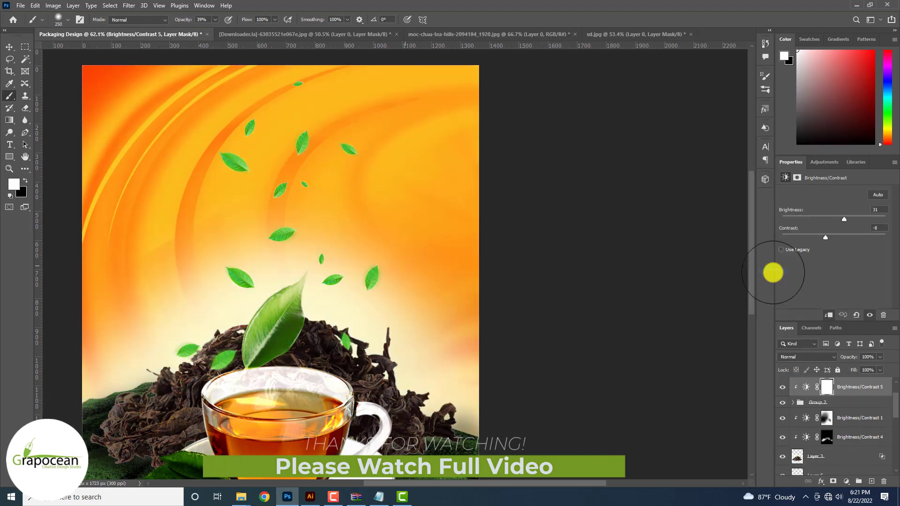
Switch to Illustrator and bring the black banner shape beside the artboard into the Photoshop Packaging Design document
key(ctrl+minus)
key(ctrl+minus)
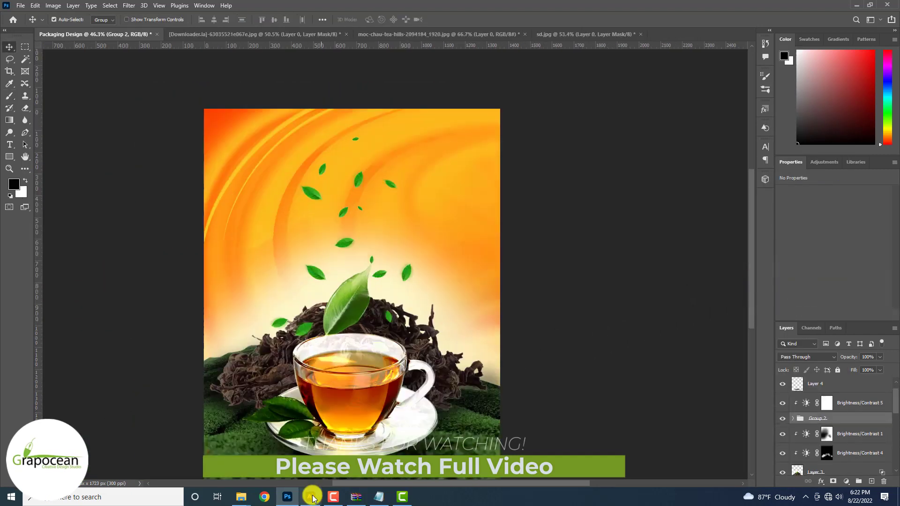
click(311, 497)
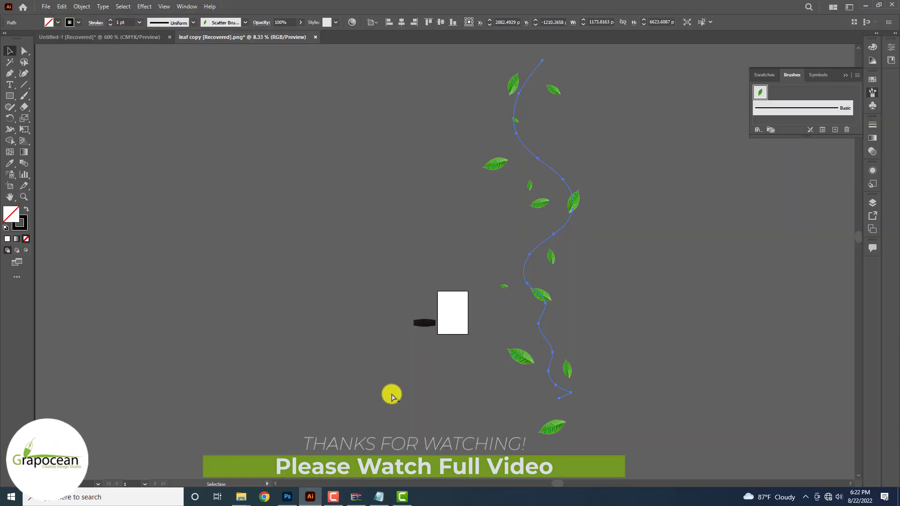
scroll(420, 320, up, 3)
drag(440, 333, 361, 264)
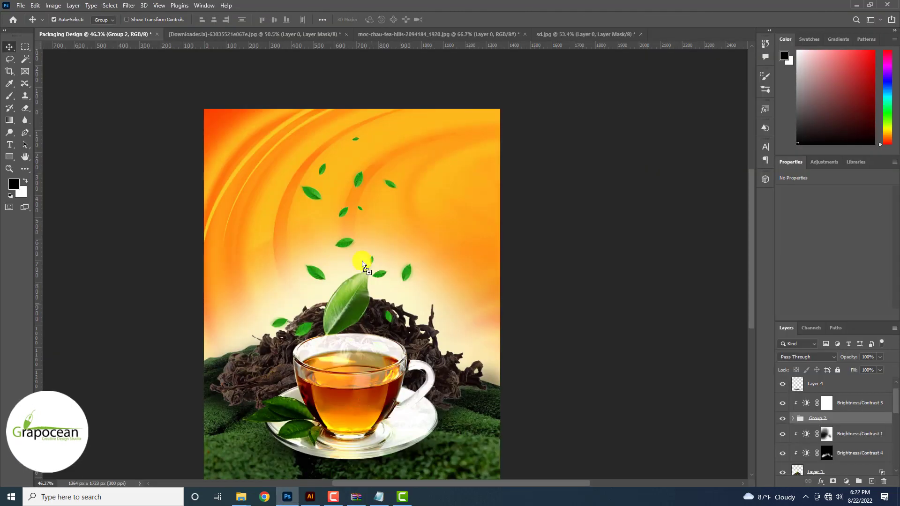
Scale the black banner to about 756 × 263 px and place it in the upper middle of the orange background
drag(500, 346, 456, 344)
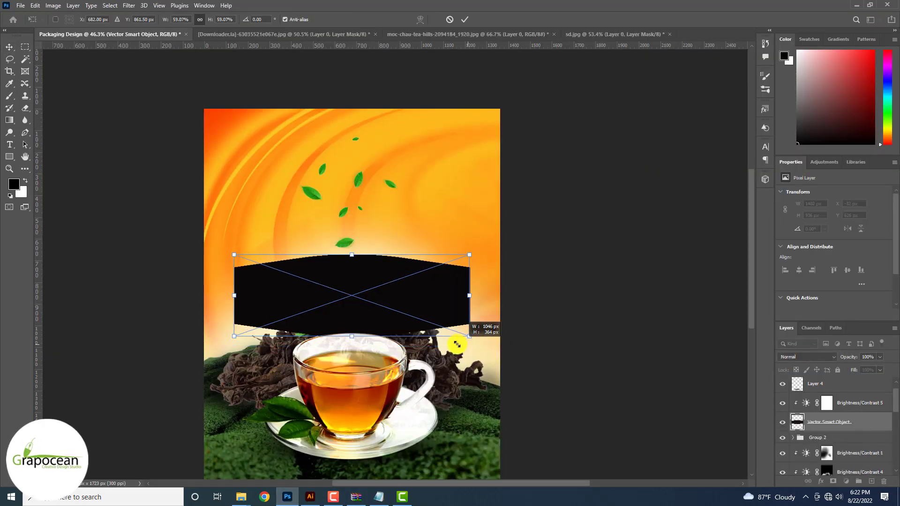
drag(372, 307, 379, 209)
drag(412, 220, 428, 227)
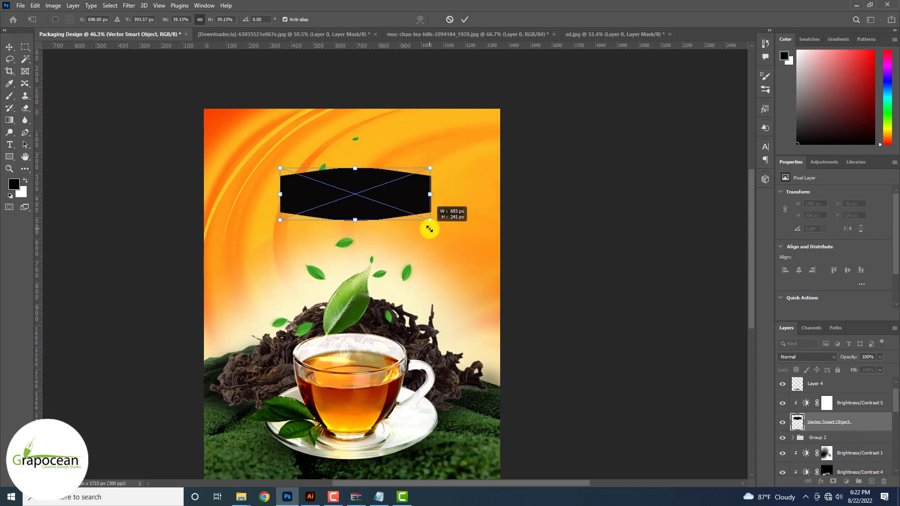
click(464, 19)
scroll(438, 237, down, 2)
click(447, 304)
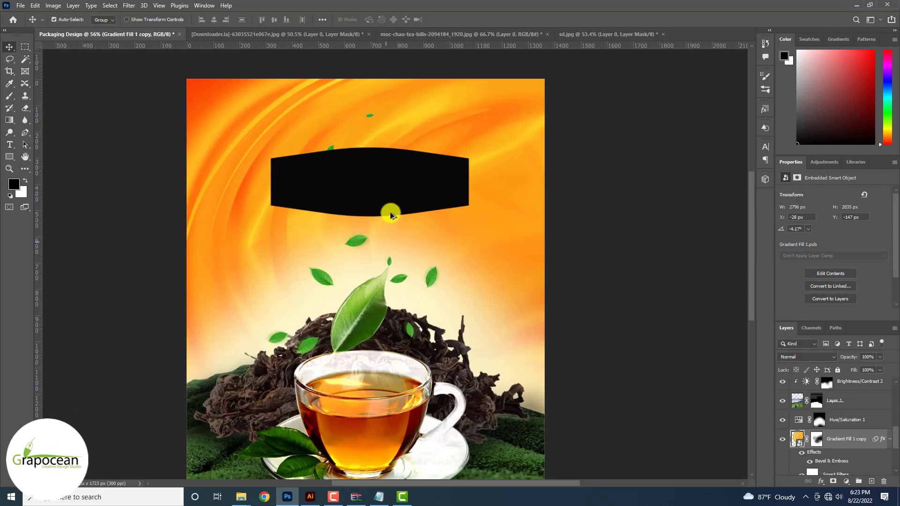
Draw a thin curved crescent path along the black banner's upper edge with the Pen tool and convert it to a selection
drag(390, 209, 375, 189)
scroll(294, 177, up, 2)
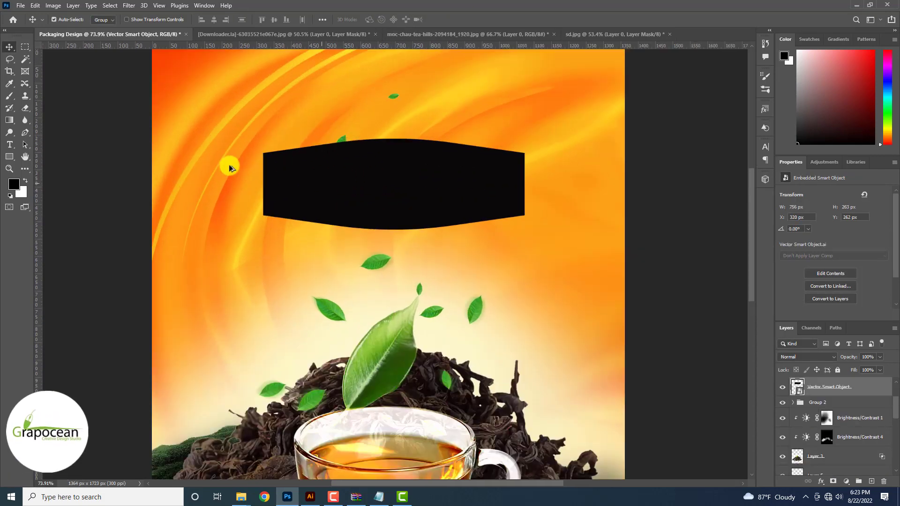
click(25, 132)
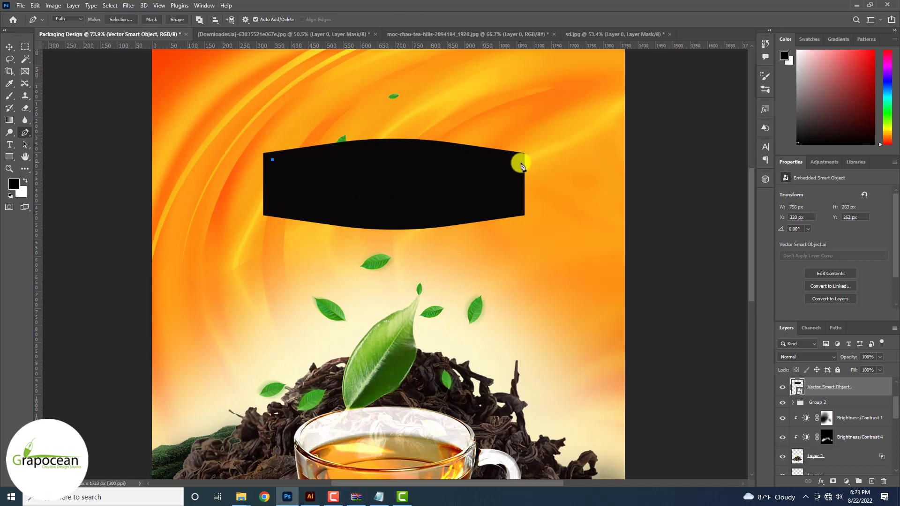
drag(520, 163, 648, 199)
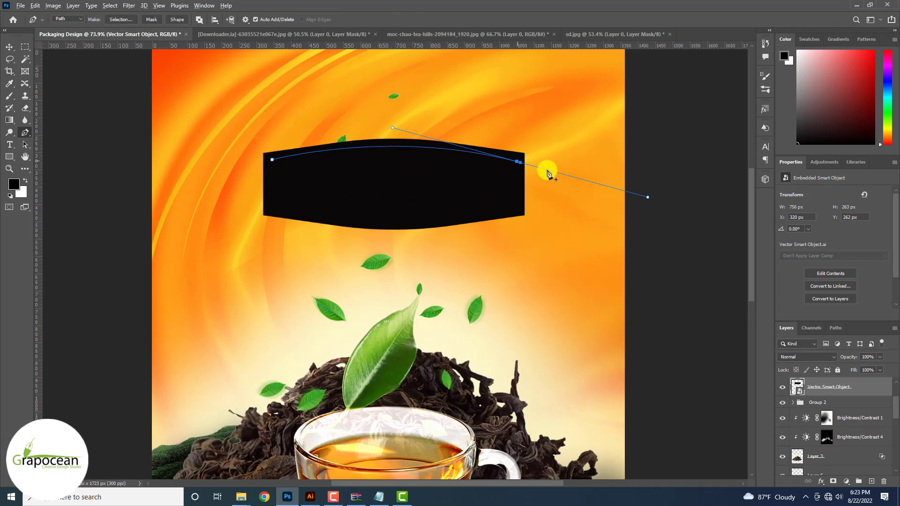
click(272, 160)
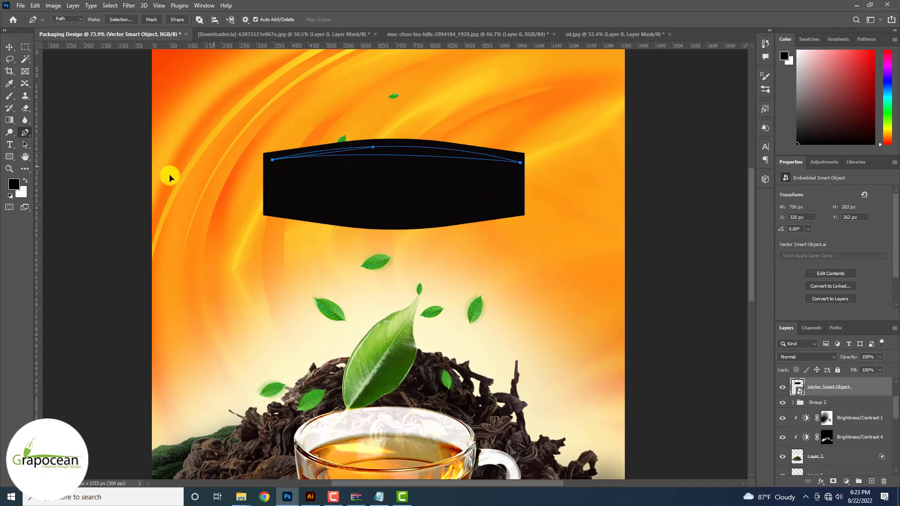
drag(168, 177, 157, 183)
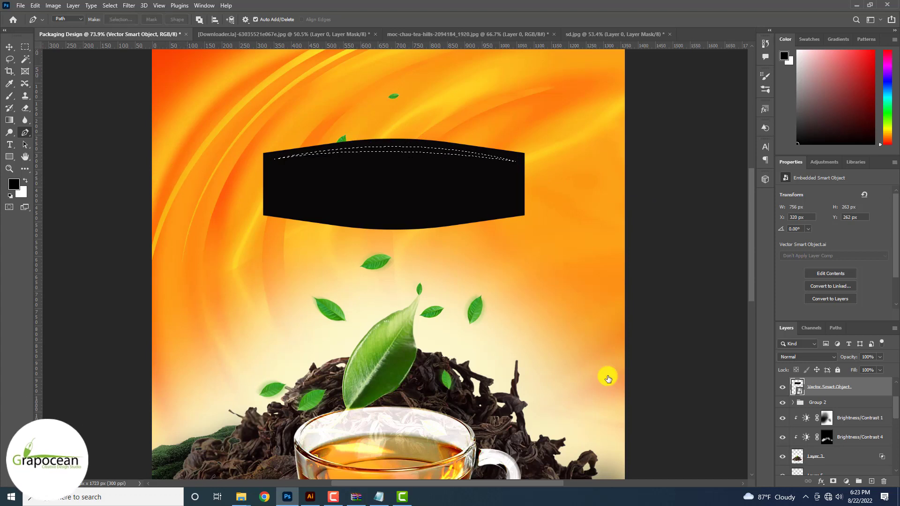
Fill the crescent selection with a linear Gradient Fill layer at 90° using the yellow-to-red-orange preset from the Oranges set
click(845, 481)
click(848, 326)
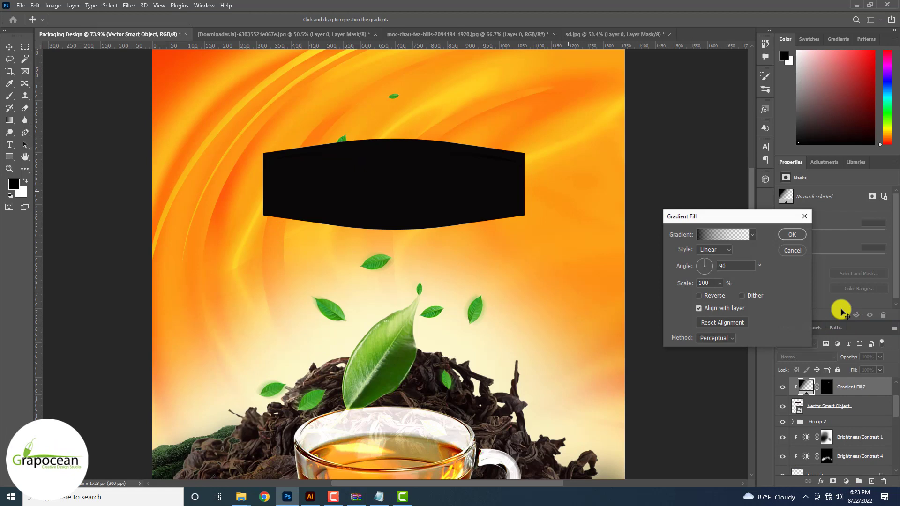
click(753, 235)
click(747, 284)
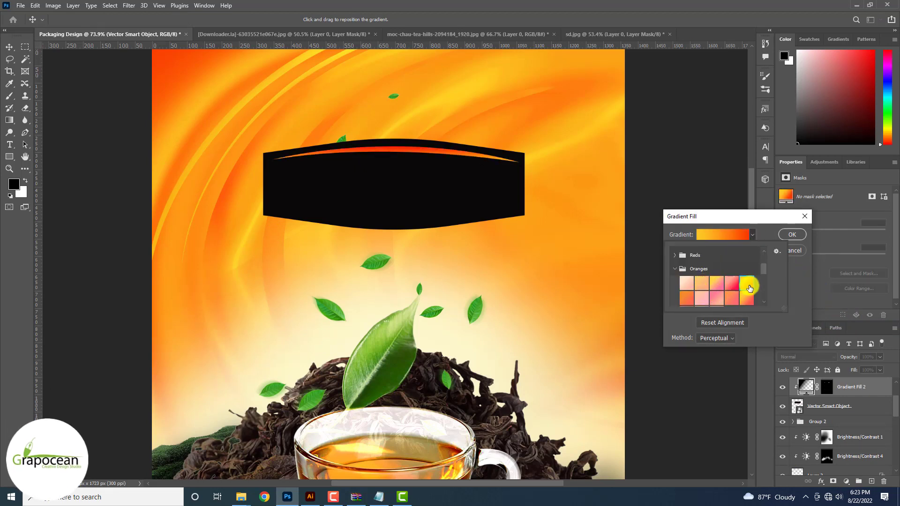
click(792, 235)
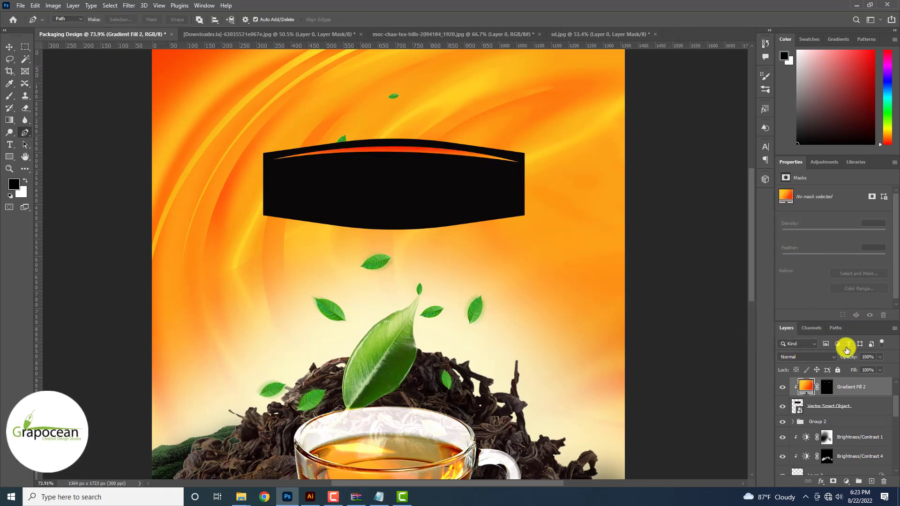
scroll(865, 394, up, 1)
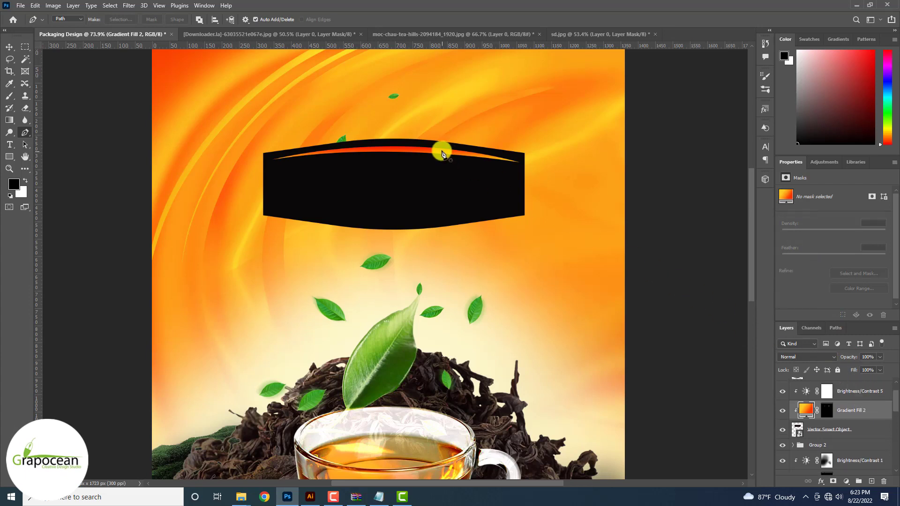
Duplicate the gradient crescent, rotate the copy 180° and place it along the banner's lower edge
click(9, 47)
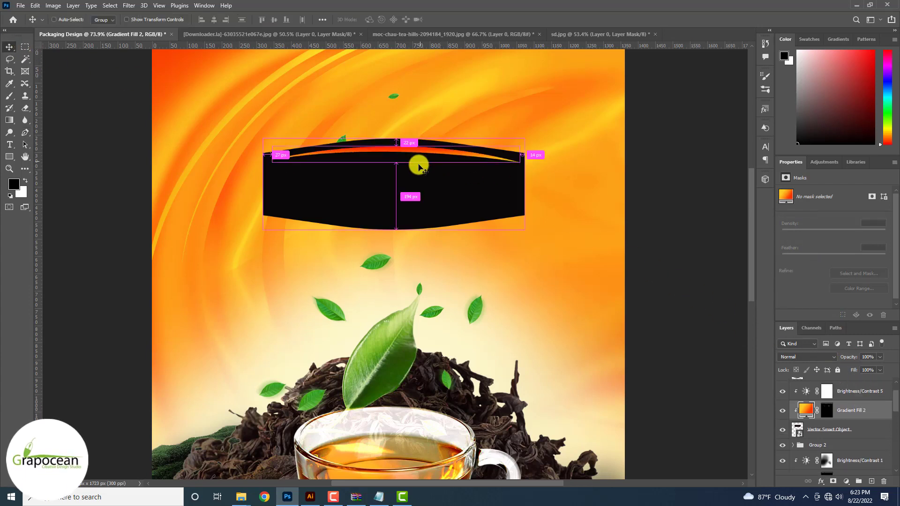
key(ctrl+j)
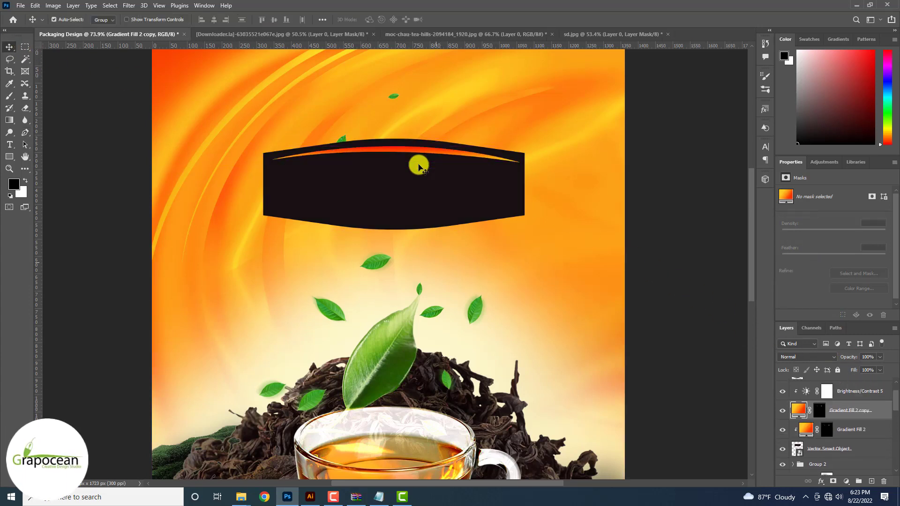
key(ctrl+t)
drag(526, 173, 294, 146)
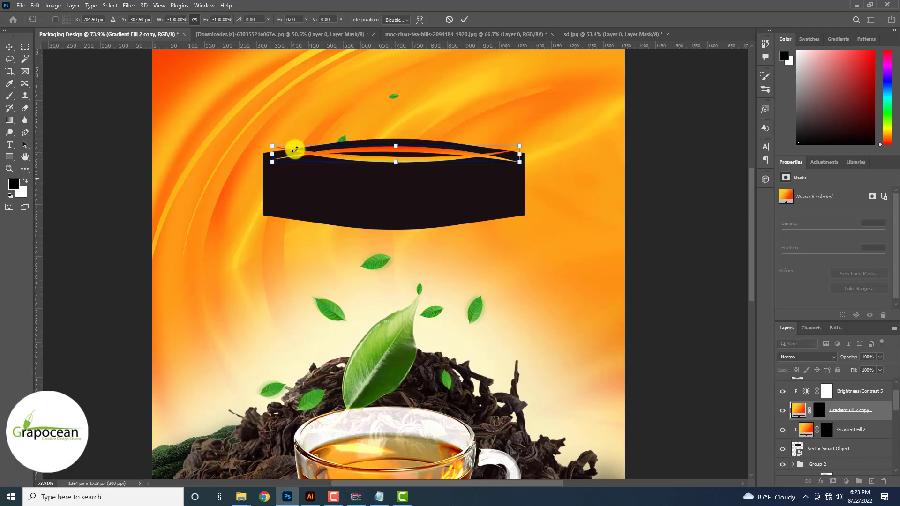
drag(414, 159, 411, 223)
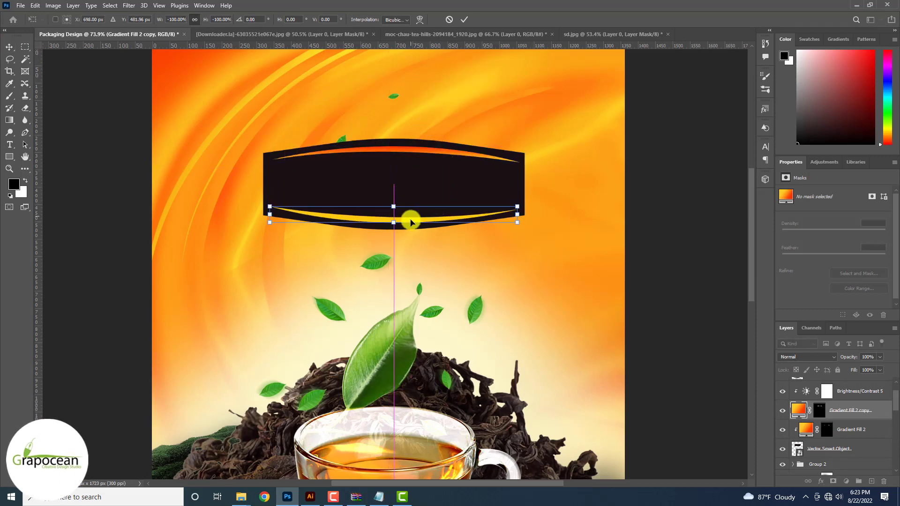
click(463, 20)
Add a Bevel & Emboss to the black banner with 178% depth, 6 px soften and the inverted-cone gloss contour
scroll(450, 204, down, 5)
click(461, 194)
right_click(851, 448)
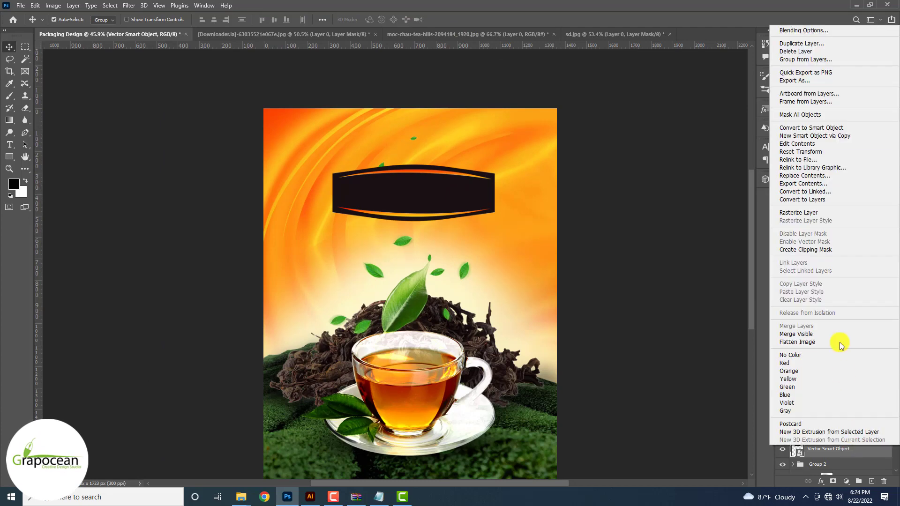
click(802, 33)
click(345, 303)
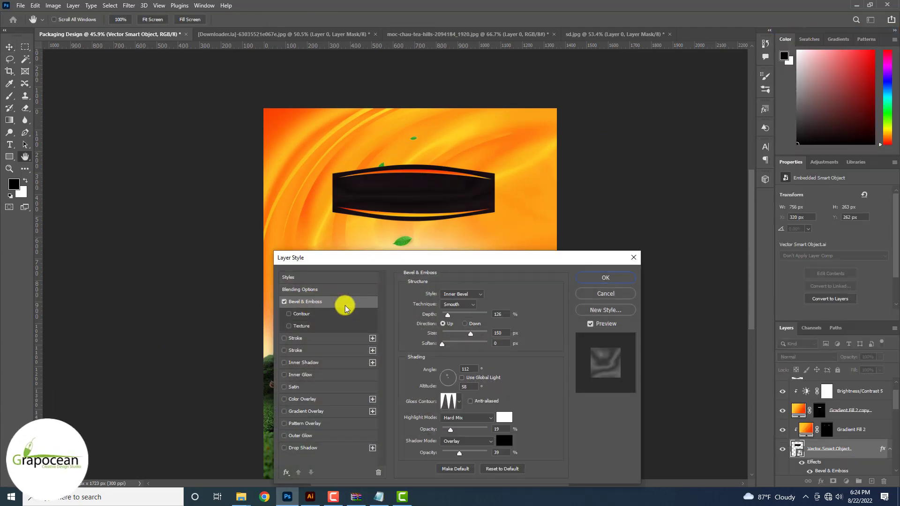
drag(442, 343, 458, 344)
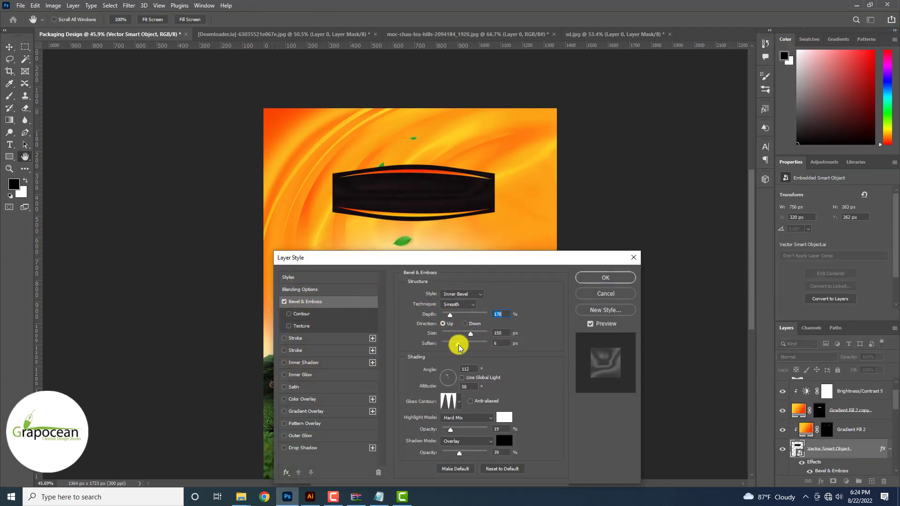
click(458, 401)
click(421, 425)
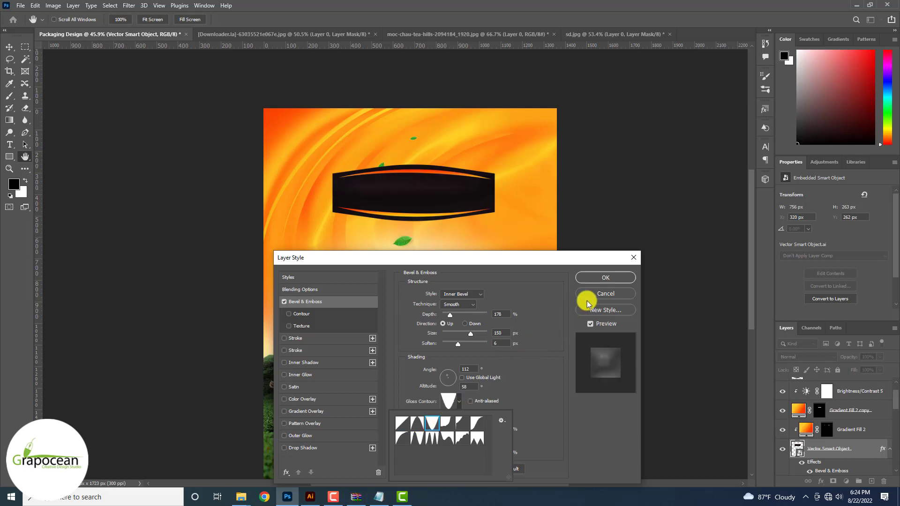
click(609, 278)
Add the white text "premium" in Kaushan Script at 57.17 pt above Group 1 and place it on the black banner
scroll(825, 389, up, 2)
click(850, 383)
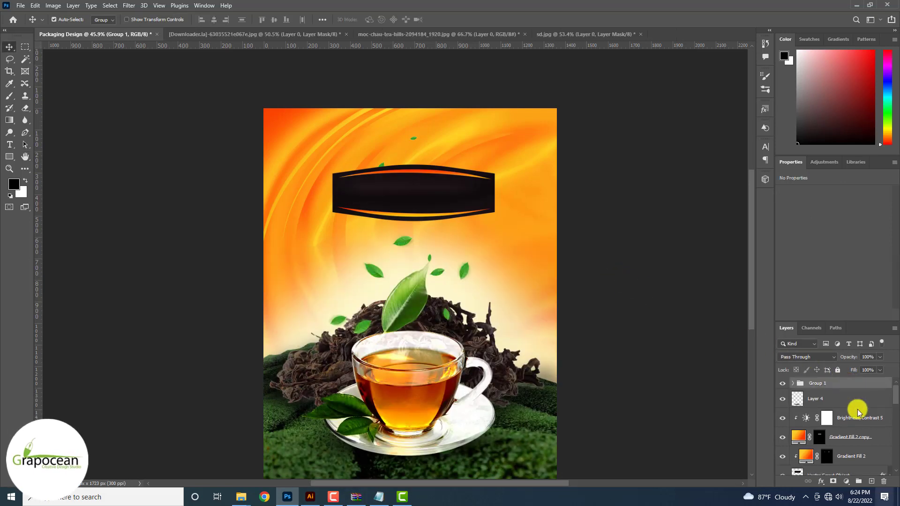
click(872, 482)
key(t)
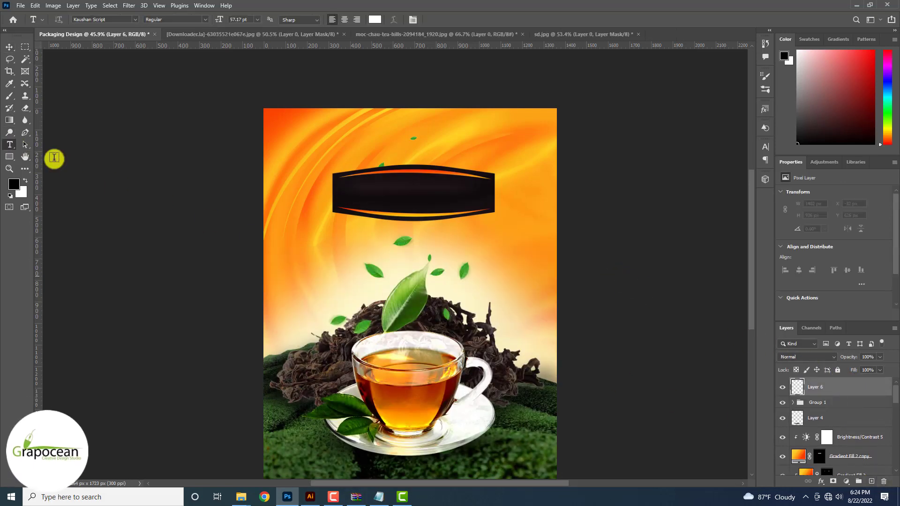
click(379, 250)
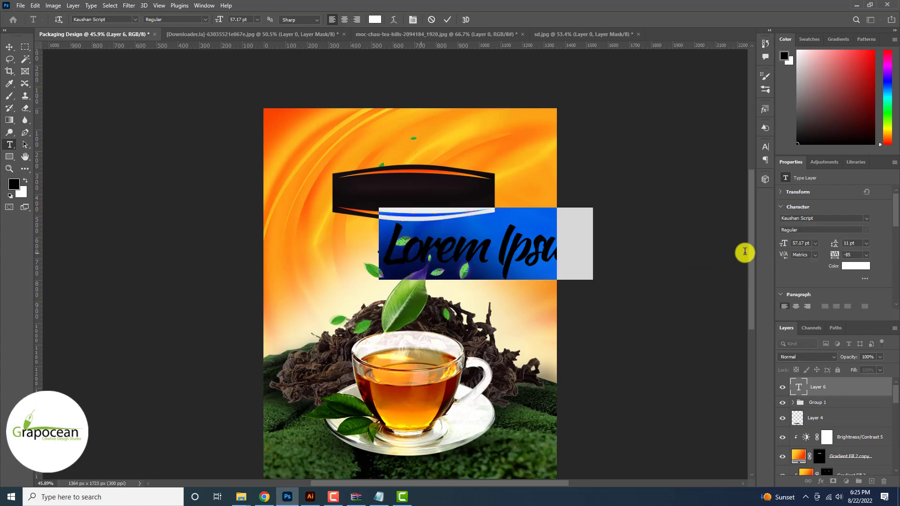
text(premium)
click(9, 46)
drag(468, 251, 426, 195)
scroll(425, 194, up, 6)
scroll(492, 261, down, 5)
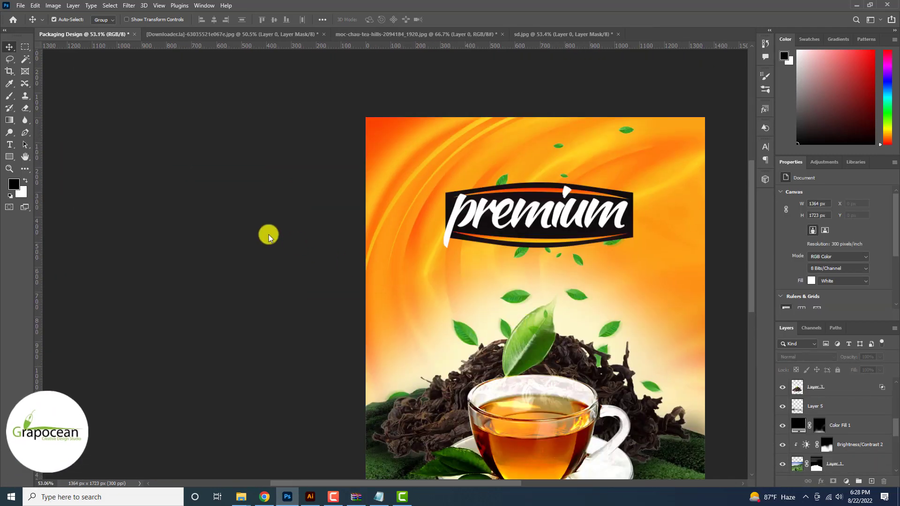
Set the anti-aliasing of the "premium" text to Windows
click(10, 144)
double_click(450, 217)
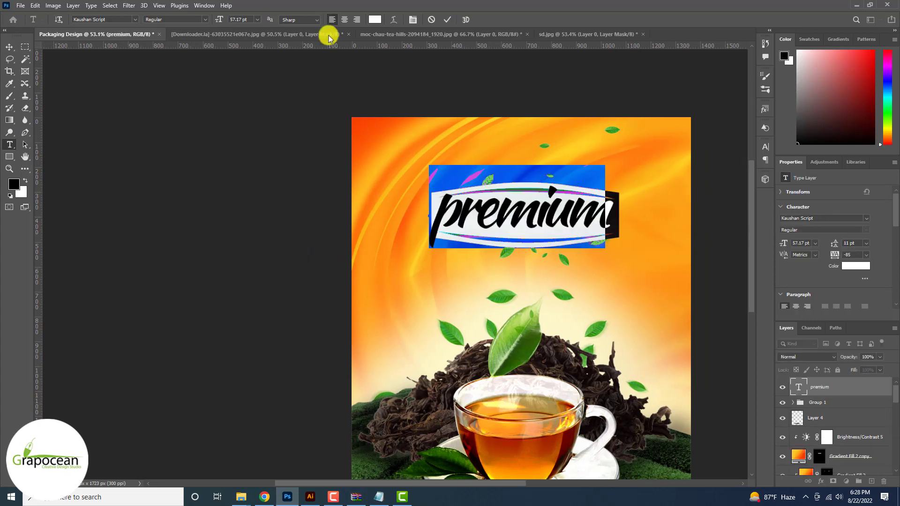
click(302, 20)
click(295, 27)
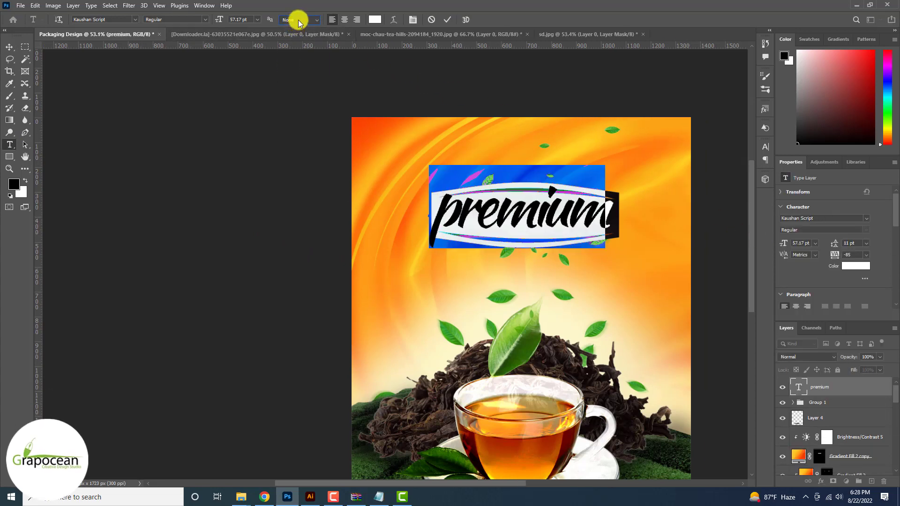
click(289, 77)
click(8, 46)
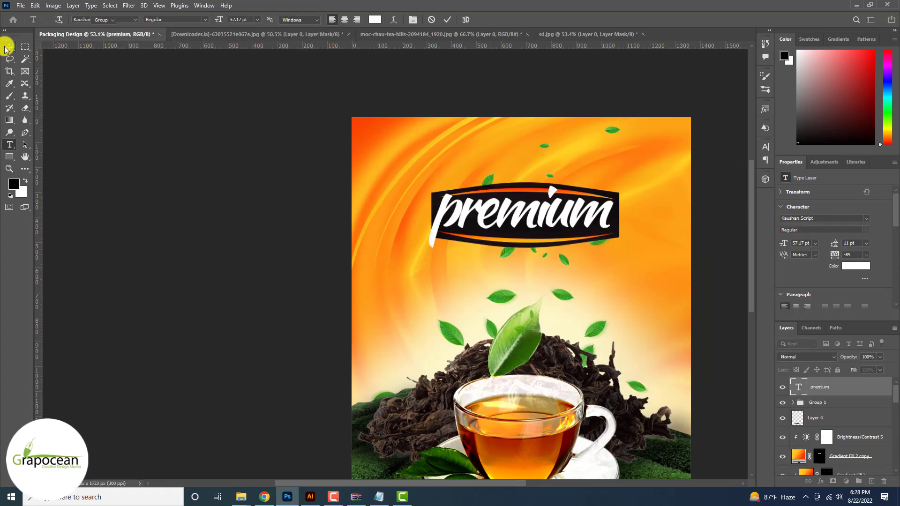
click(495, 270)
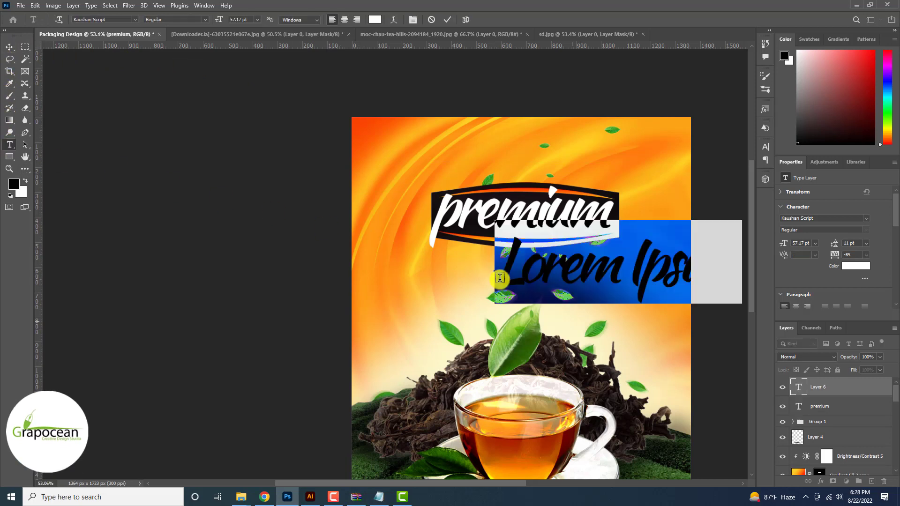
text(T)
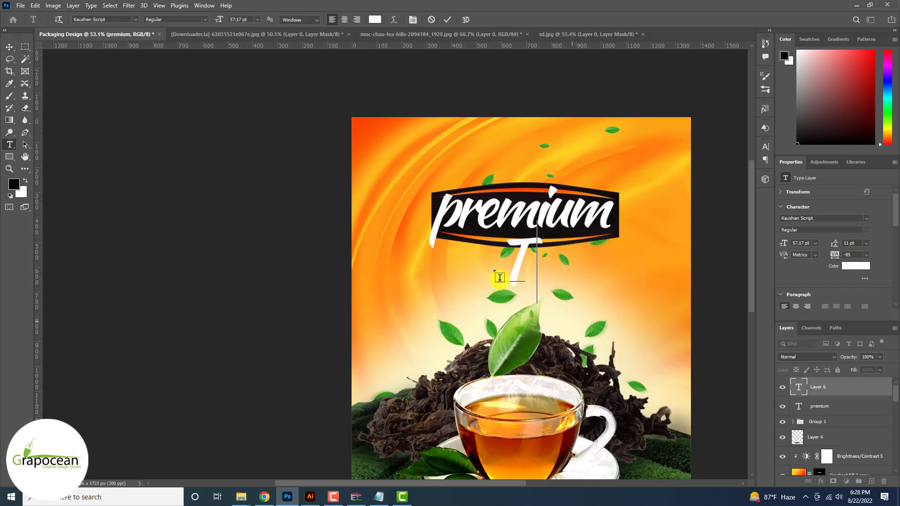
text(ea)
scroll(513, 278, up, 1)
key(ctrl+a)
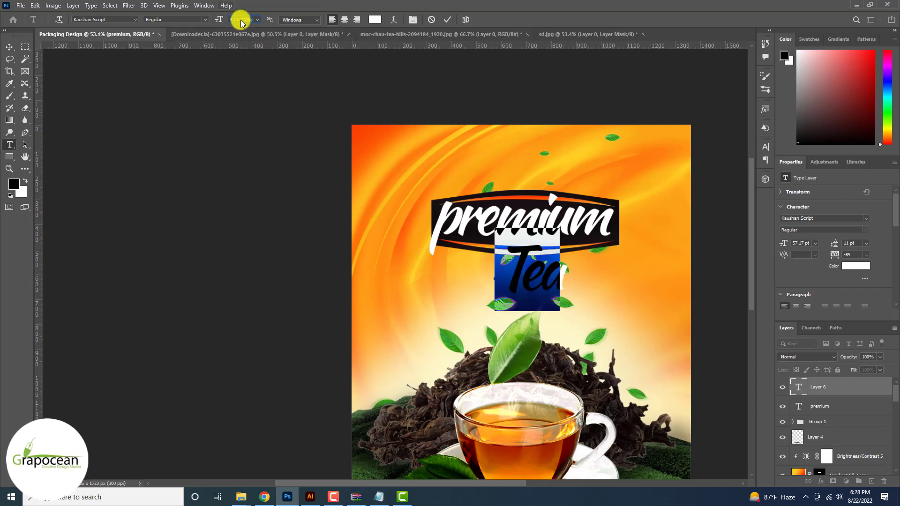
text(92.5)
key(Return)
click(431, 20)
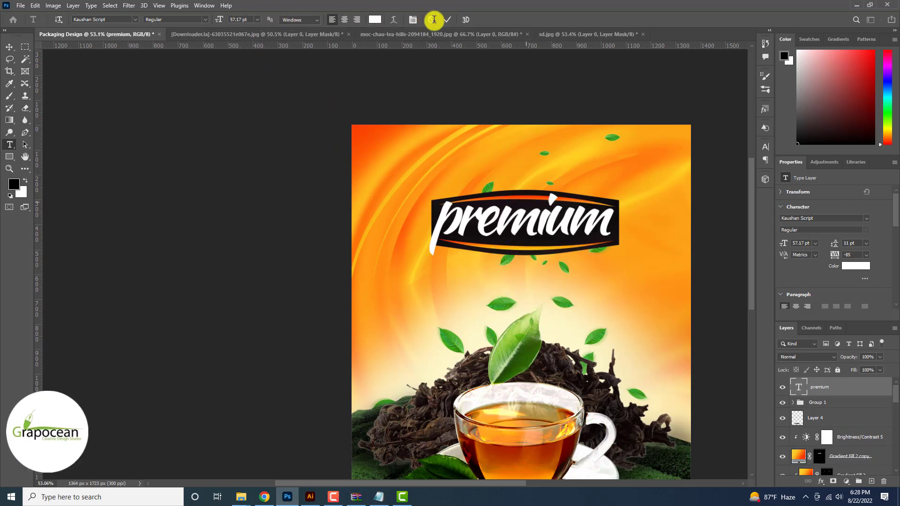
Add the white text "Tea" in Kaushan Script at 92.5 pt and place it above the "premium" text
click(508, 285)
text(Tea)
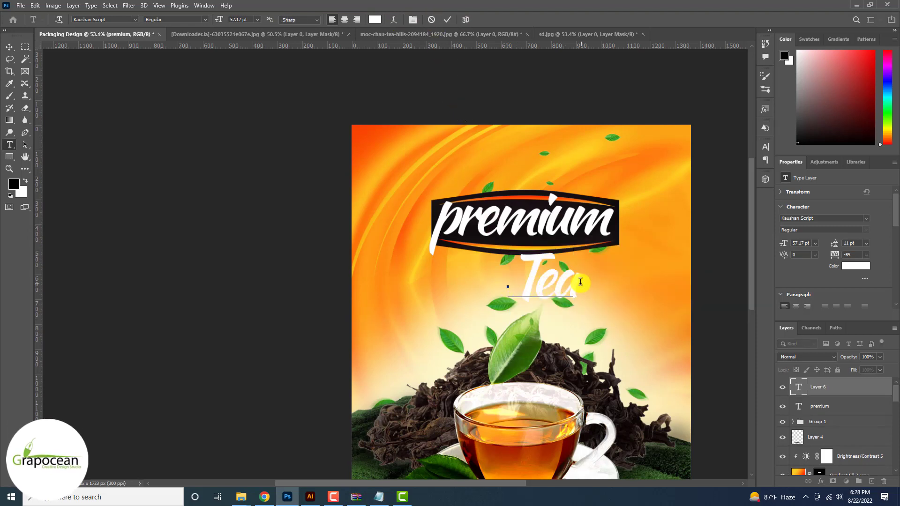
key(ctrl+a)
click(241, 20)
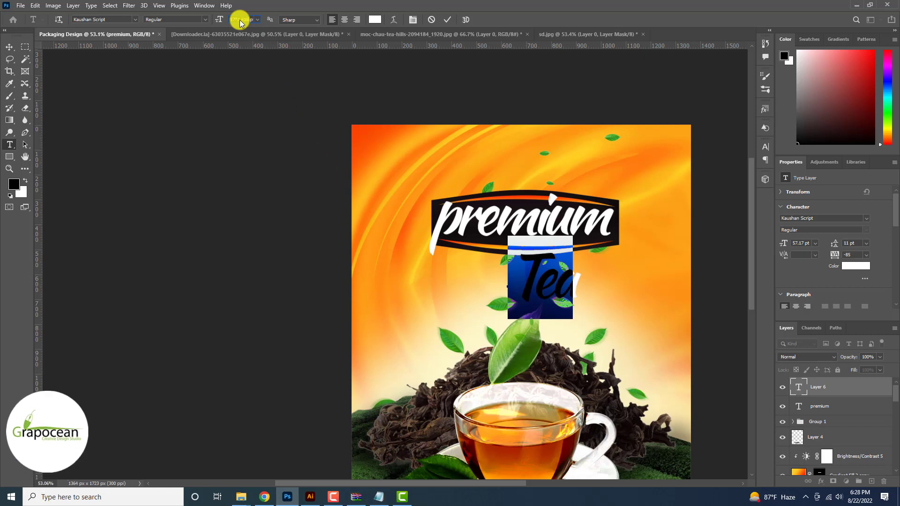
text(92.5)
key(Return)
click(9, 47)
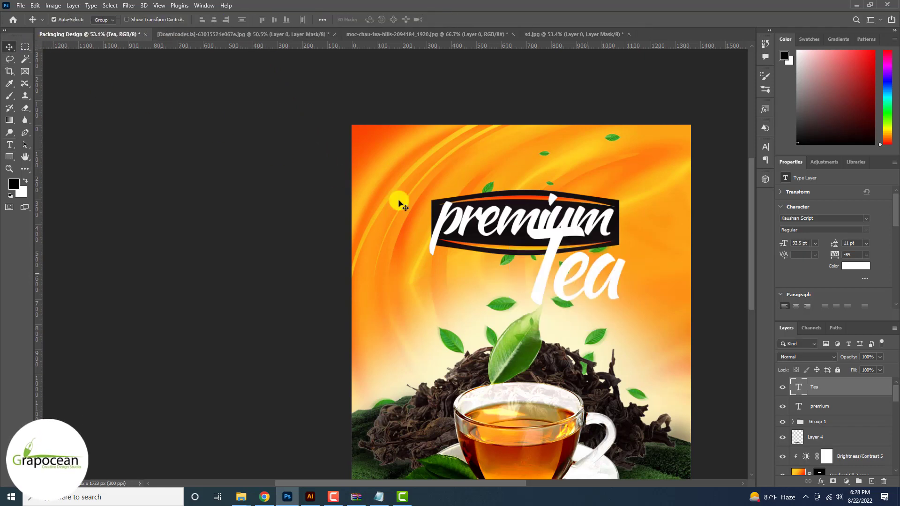
drag(576, 282, 524, 168)
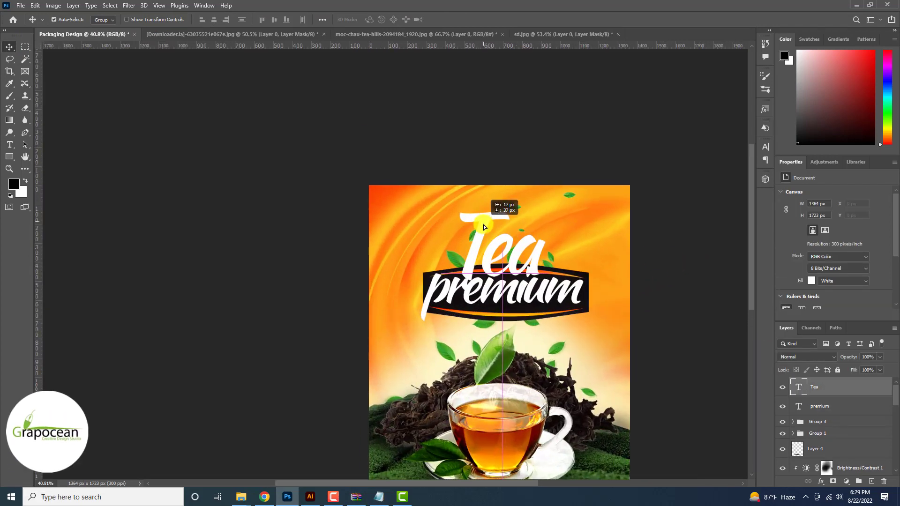
drag(482, 224, 488, 208)
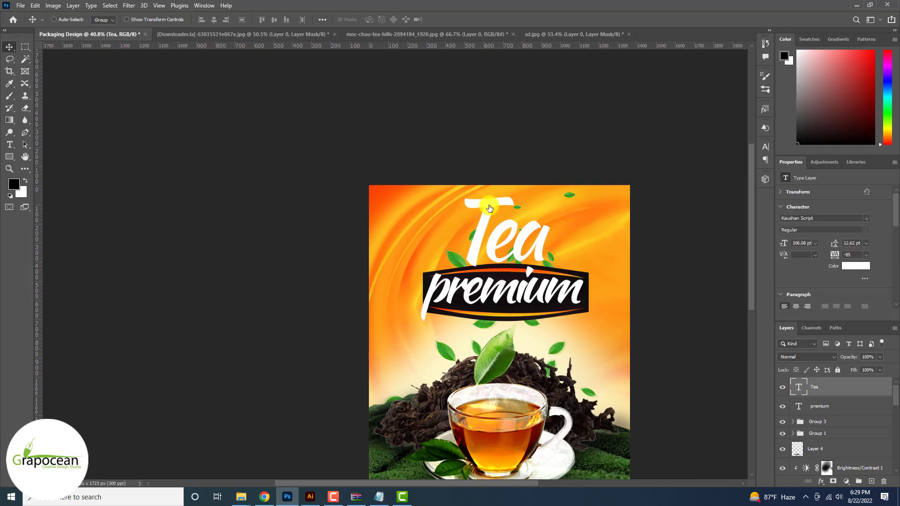
Add two Stroke effects to the "Tea" text layer
right_click(825, 386)
click(734, 60)
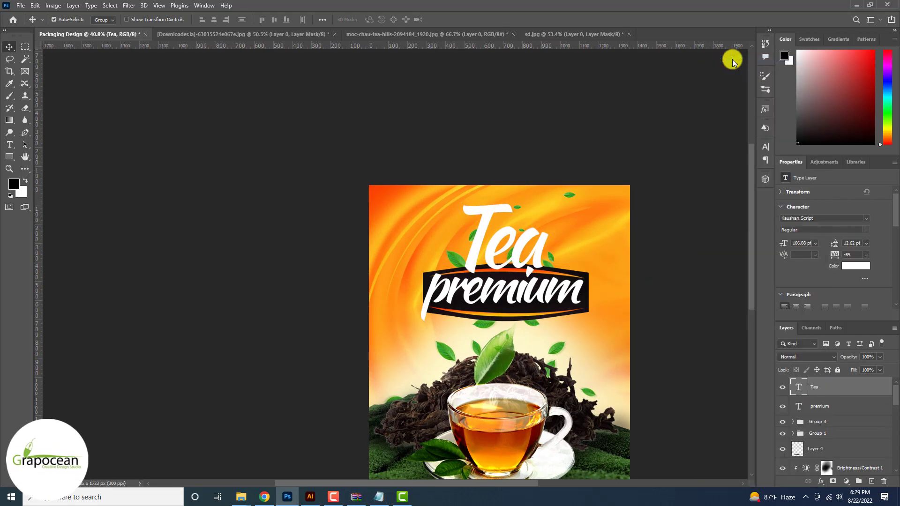
click(300, 339)
mouse_move(498, 256)
mouse_down()
mouse_move(889, 251)
mouse_move(778, 229)
mouse_move(763, 254)
mouse_up()
Set the outer stroke of "Tea" to the near-black 130e0f sampled from the banner
click(629, 309)
click(743, 321)
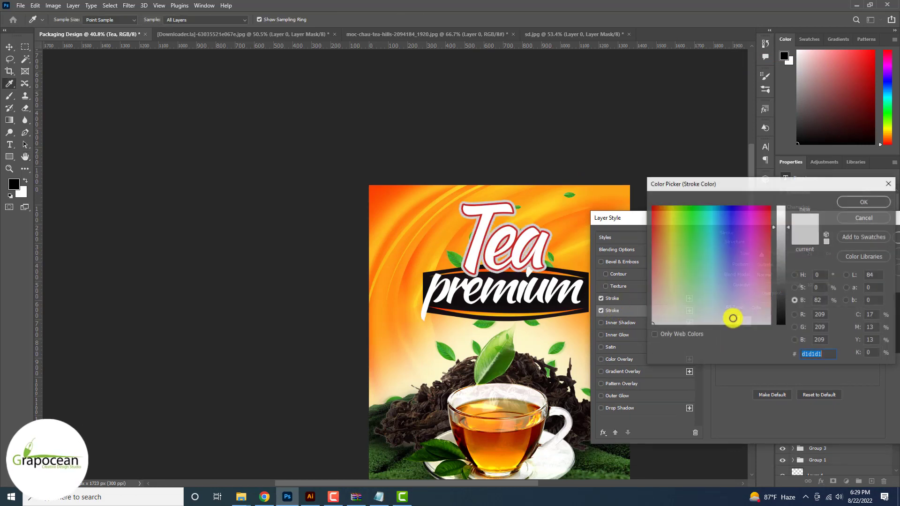
click(552, 306)
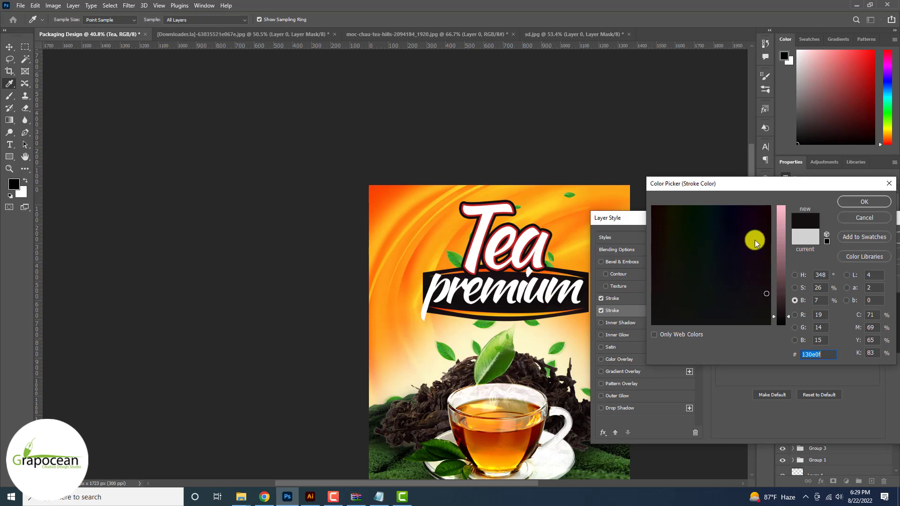
click(867, 201)
Set the inner stroke of "Tea" to the orange fe9614 sampled from the background
click(624, 298)
click(743, 322)
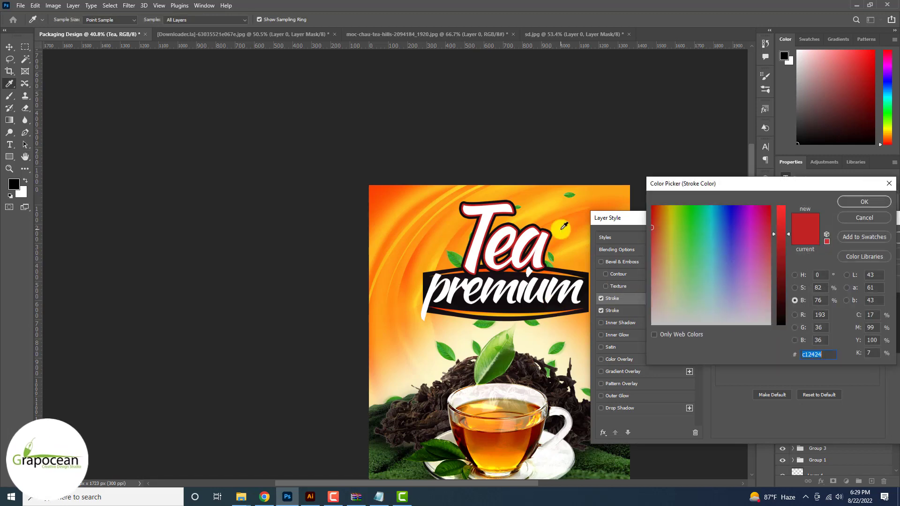
click(564, 227)
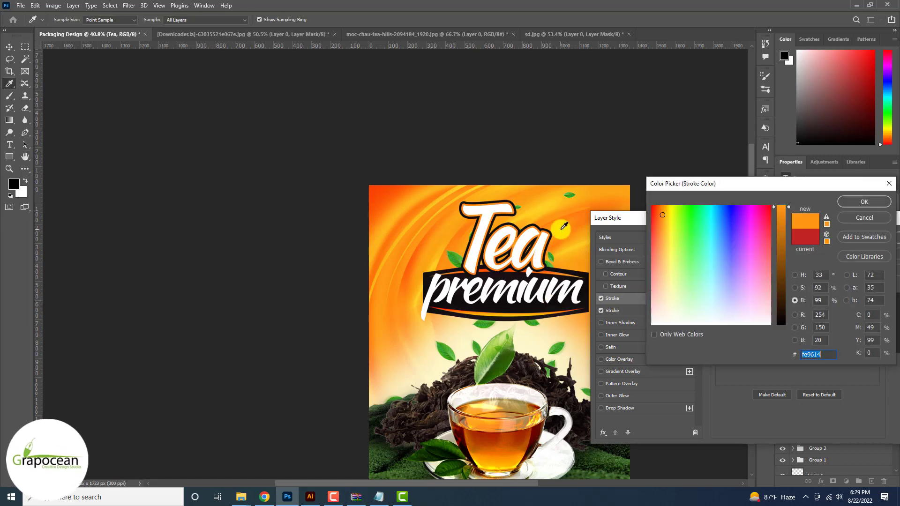
click(864, 201)
Set the outer stroke of "Tea" to bright red and apply the layer style
click(743, 322)
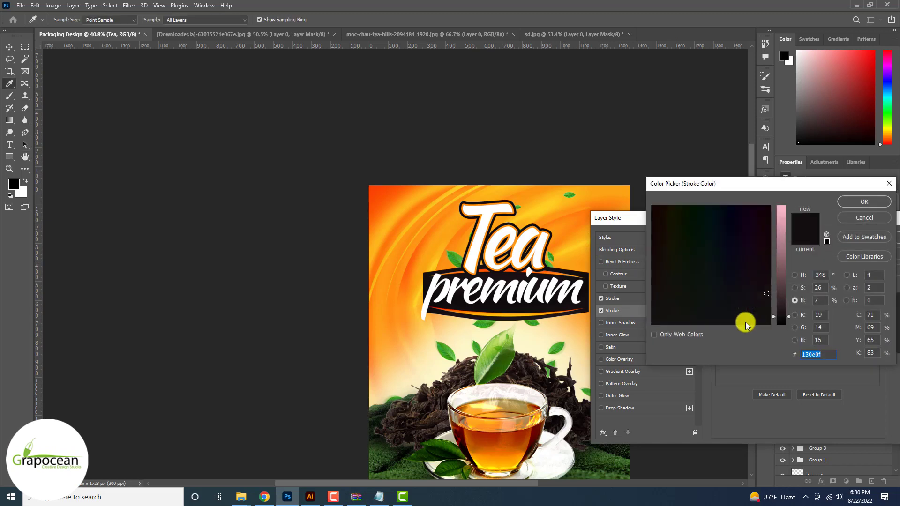
mouse_move(779, 234)
mouse_down()
mouse_move(766, 217)
mouse_move(798, 316)
mouse_move(757, 306)
mouse_move(405, 326)
mouse_up()
click(864, 201)
click(585, 340)
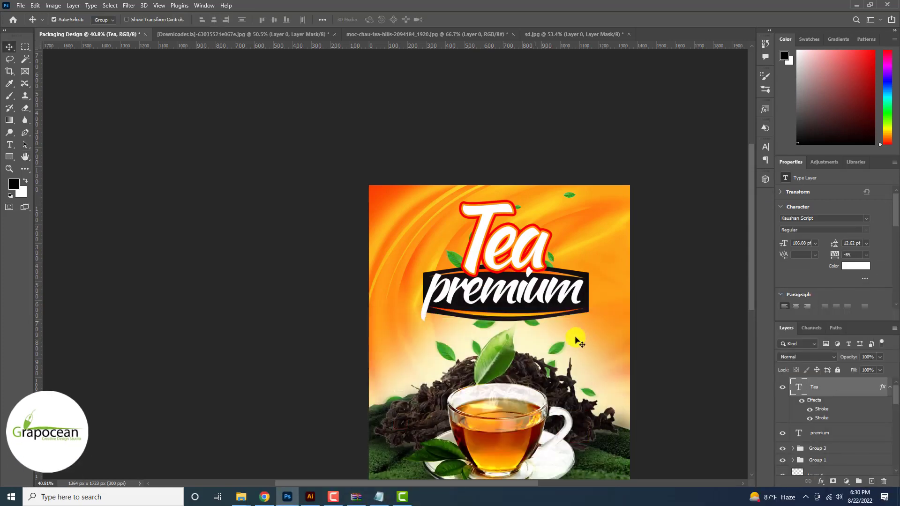
Paste the dark banner shape as a vector smart object, rotate it -90° and move it to the design's upper-right corner
scroll(572, 342, down, 7)
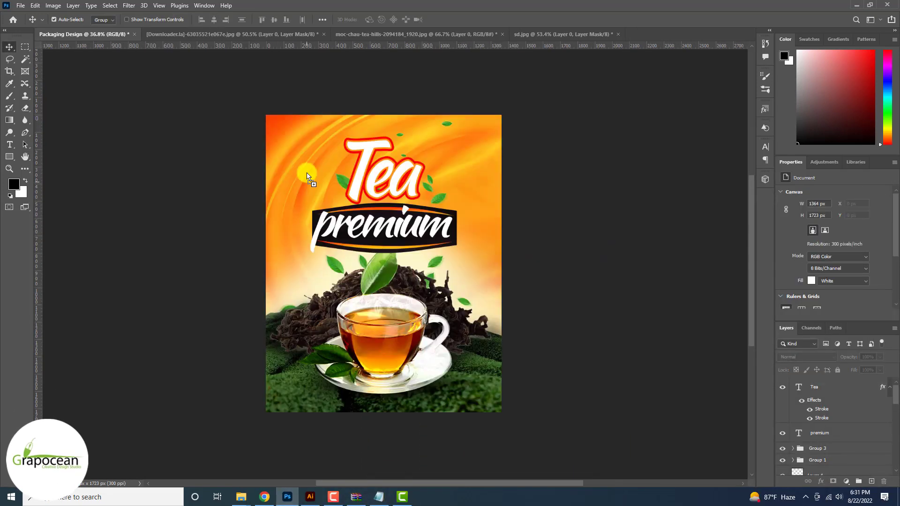
key(ctrl+v)
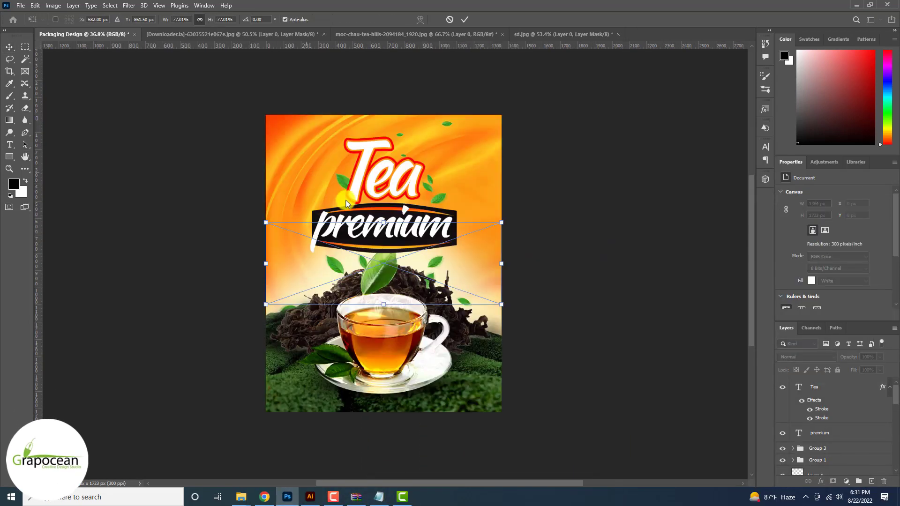
drag(506, 311, 410, 182)
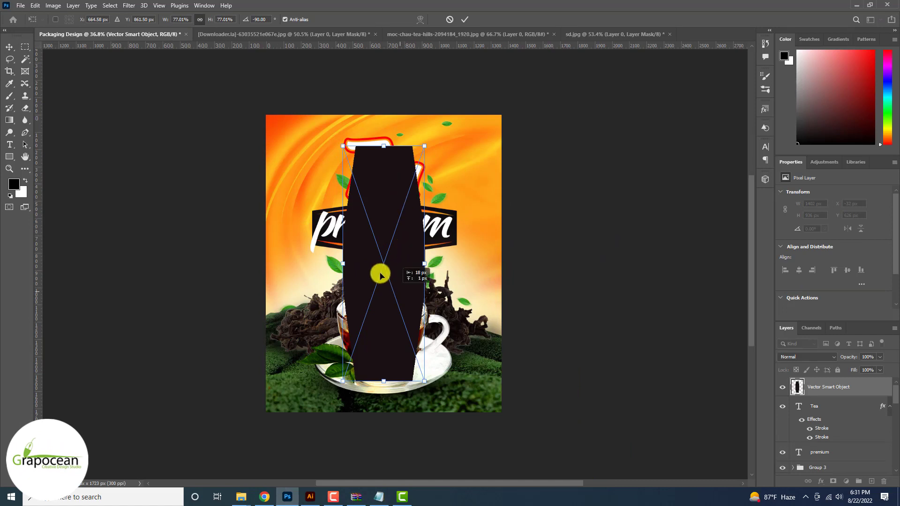
drag(380, 276, 475, 118)
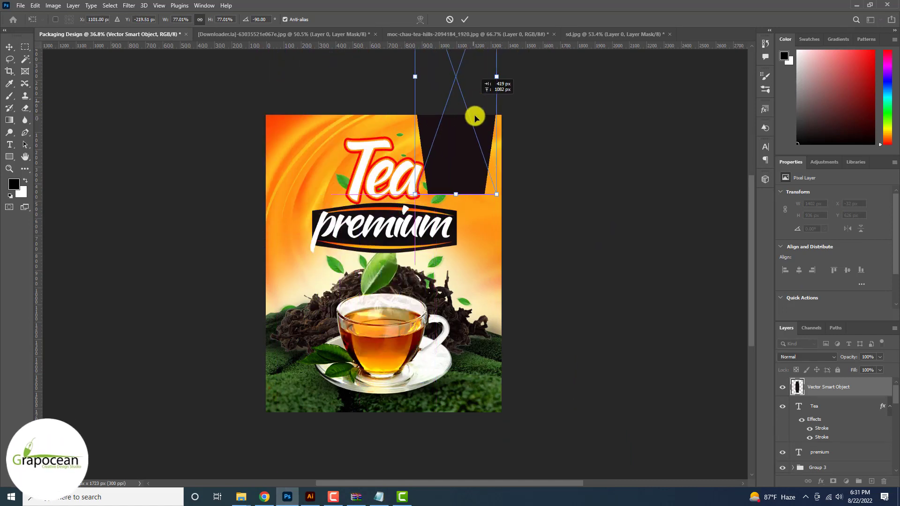
Scale the pasted dark shape to about 239 × 365 px and hang it from the design's top edge near the right side
drag(456, 194, 480, 109)
scroll(459, 167, up, 3)
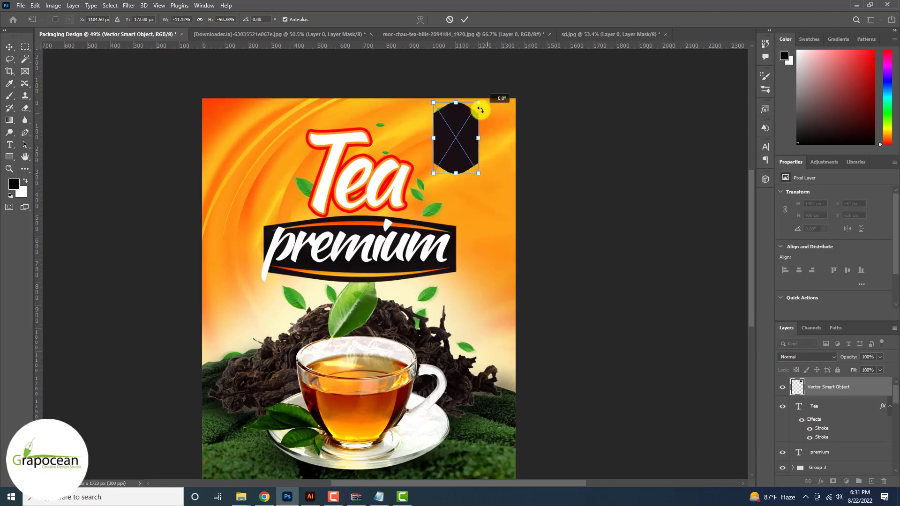
drag(495, 170, 501, 122)
mouse_move(471, 143)
mouse_down()
mouse_move(463, 142)
mouse_move(478, 136)
mouse_up()
click(464, 20)
Apply a Color Overlay to the hanging tag shape using the red sampled from the outline of "Tea"
right_click(839, 386)
click(754, 74)
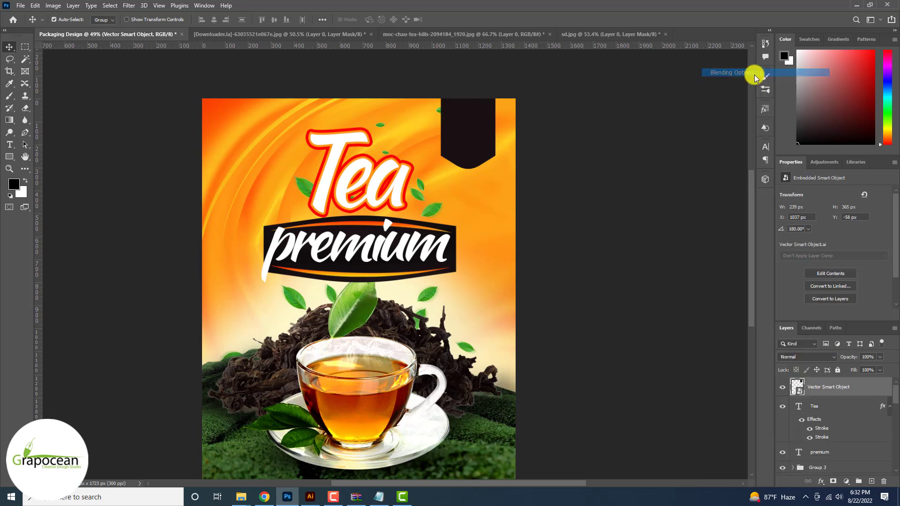
click(281, 399)
click(473, 295)
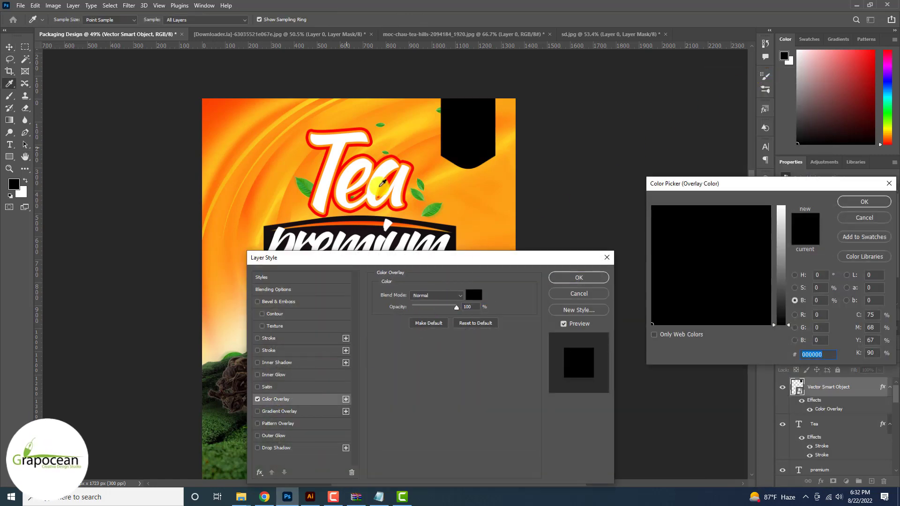
click(347, 147)
click(864, 202)
click(578, 277)
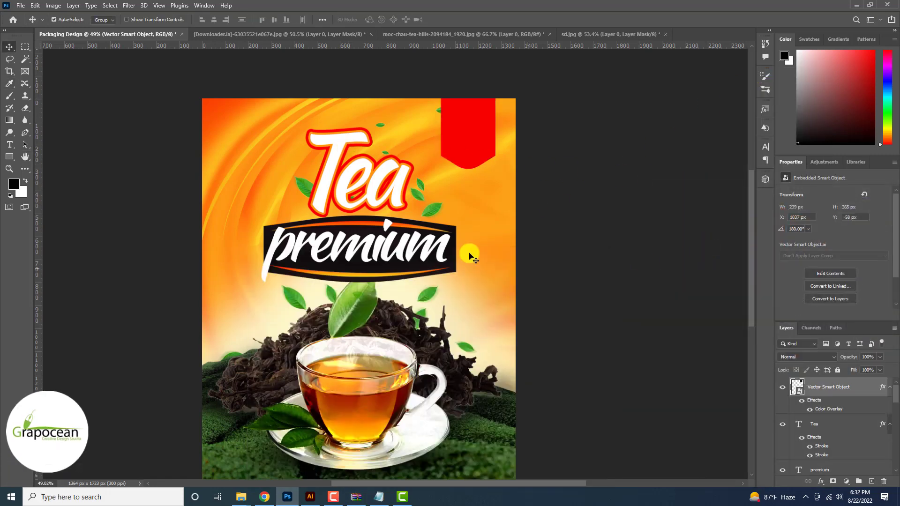
Add a white Kaushan Script text layer reading "New" and move it over the red tag
click(10, 144)
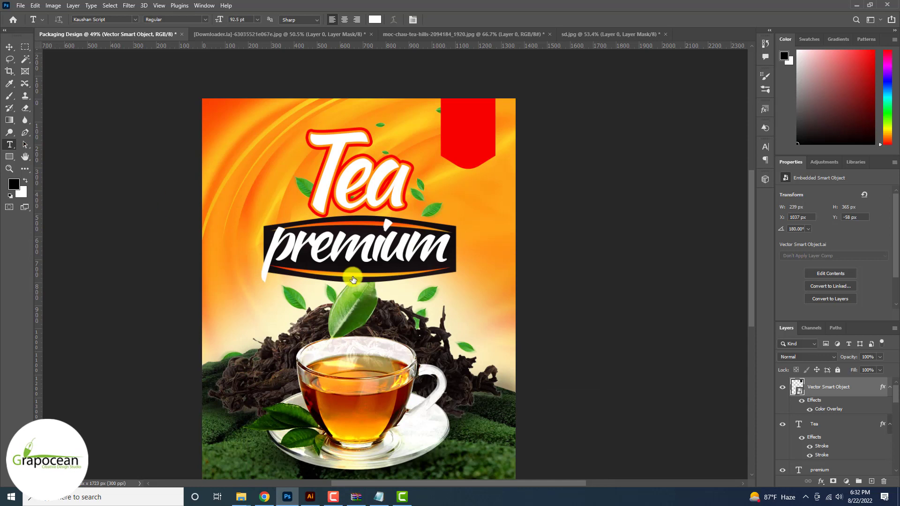
click(448, 206)
key(BackSpace)
text(Ne)
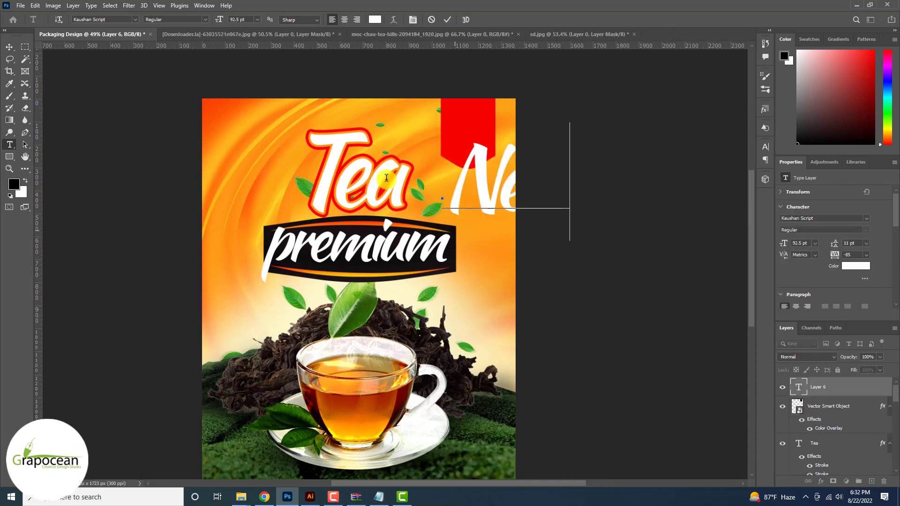
click(9, 47)
drag(493, 201, 443, 152)
Scale the "New" text down to about 28 pt and center it on the red tag
key(ctrl+t)
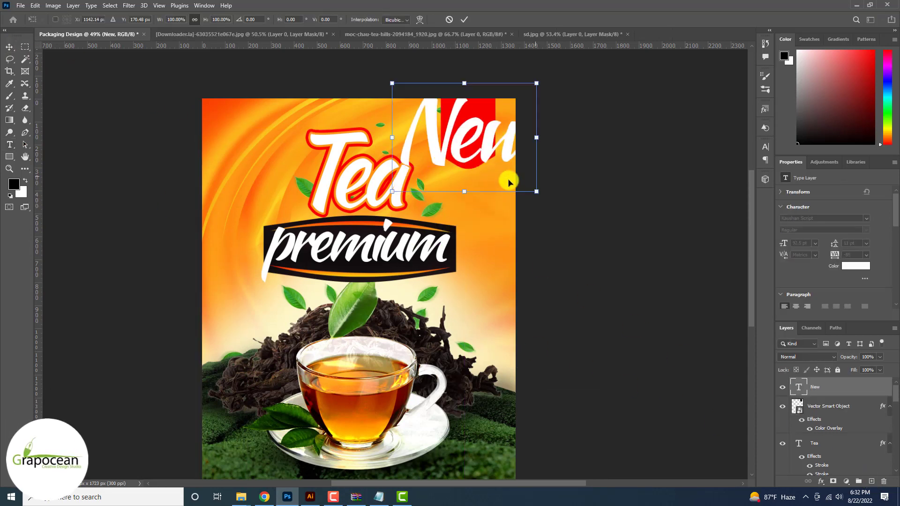
drag(536, 191, 479, 175)
scroll(477, 159, up, 5)
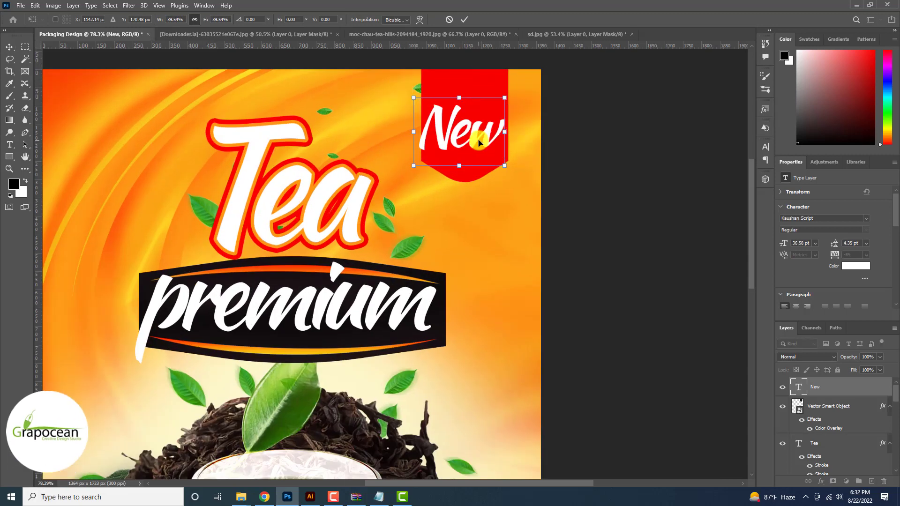
drag(478, 142, 498, 160)
click(465, 21)
scroll(465, 22, down, 7)
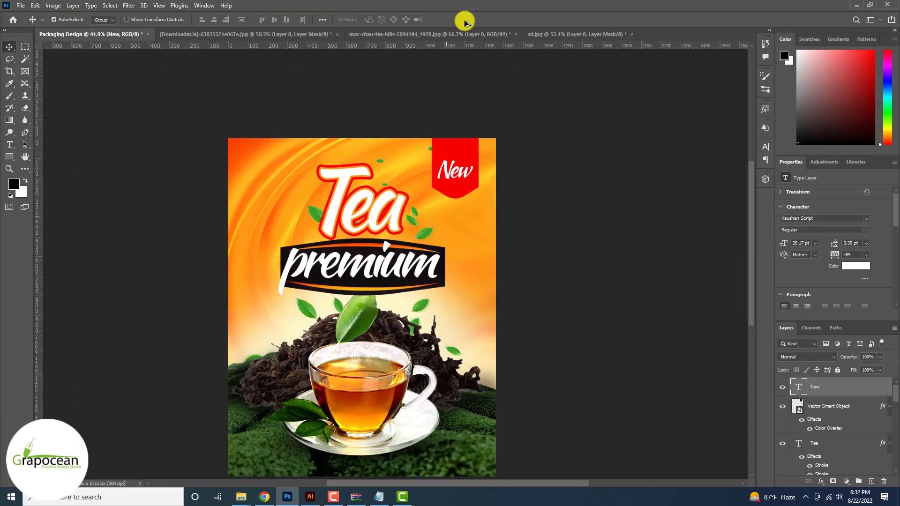
Add a second text layer reading "Brand" beside the red tag and set its font size to 30 pt
scroll(245, 81, up, 7)
click(10, 144)
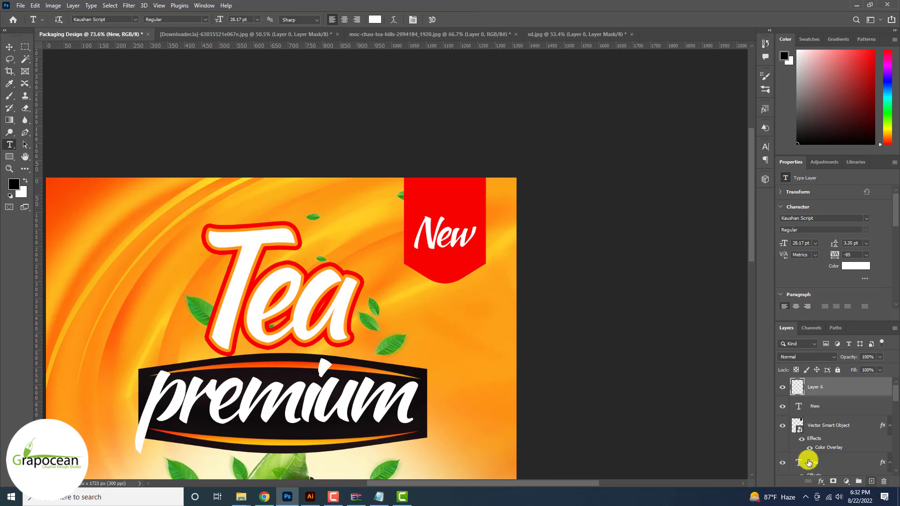
click(392, 315)
key(BackSpace)
text(Bra)
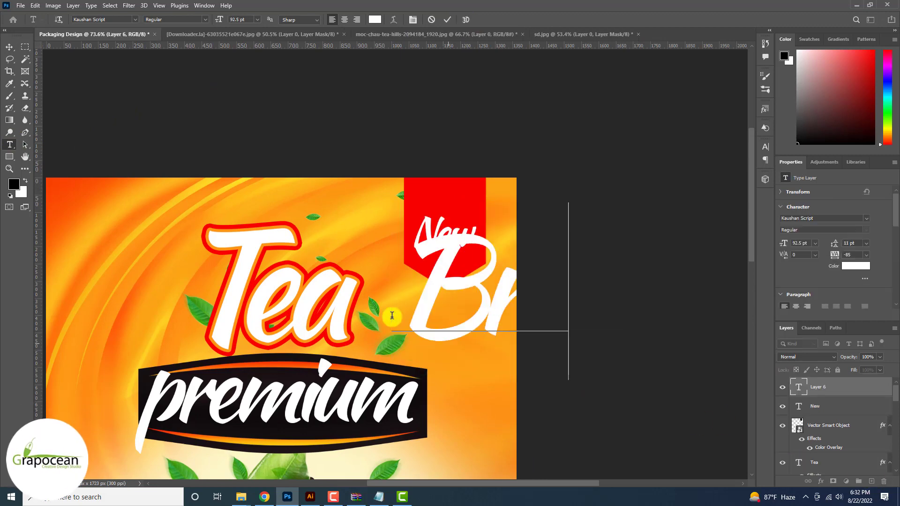
scroll(392, 316, down, 3)
key(ctrl+a)
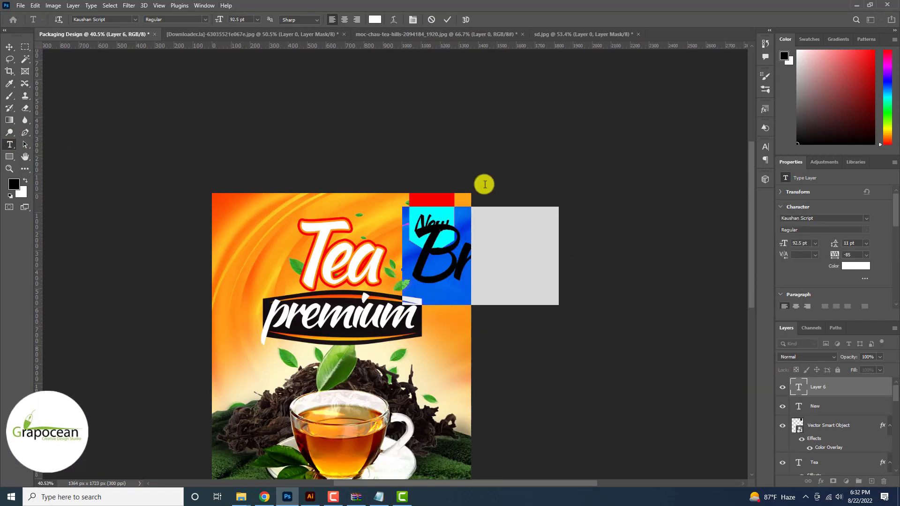
drag(217, 20, 199, 26)
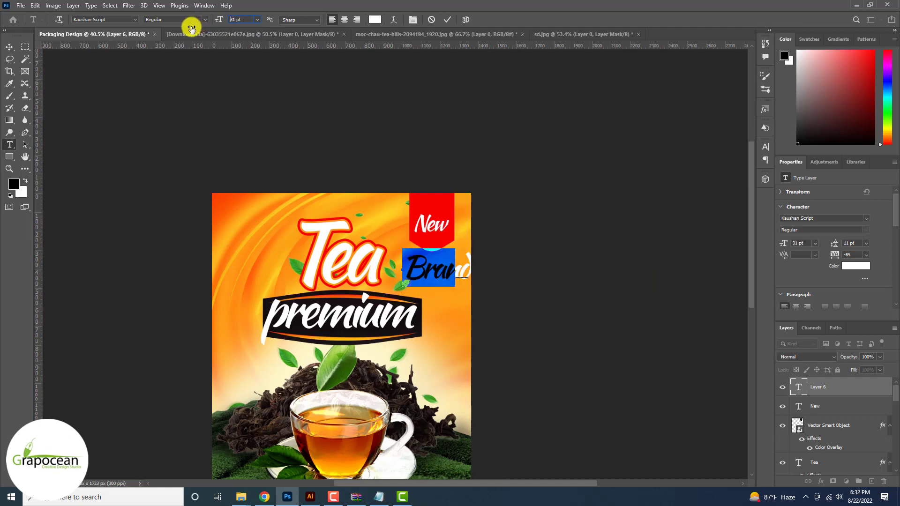
Lower the red tag shape away from the design's top edge and stack "Brand" above "New" on it
click(10, 47)
scroll(454, 272, up, 5)
drag(442, 277, 438, 167)
drag(430, 218, 429, 252)
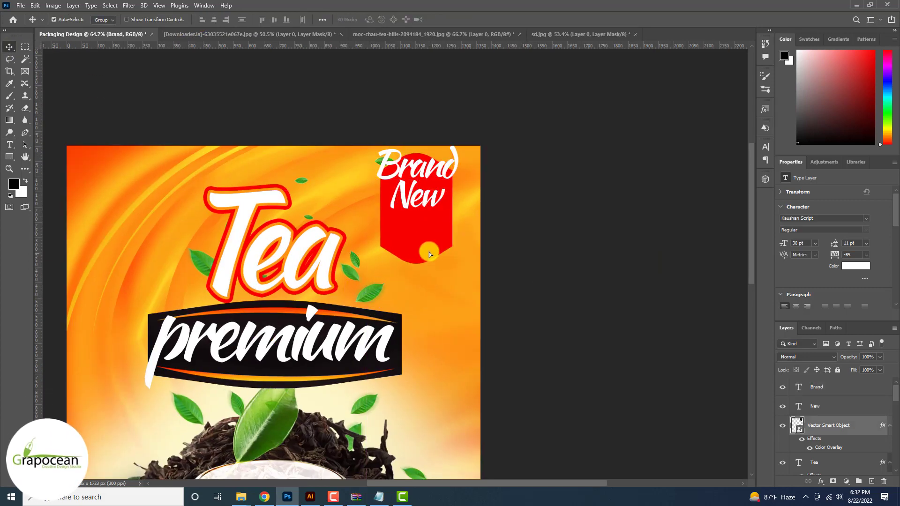
drag(420, 196, 419, 238)
drag(421, 166, 420, 201)
Widen the red shape to about 343 × 365 px so it forms a badge around both words
drag(426, 231, 474, 219)
click(428, 202)
key(ctrl+t)
drag(380, 219, 368, 221)
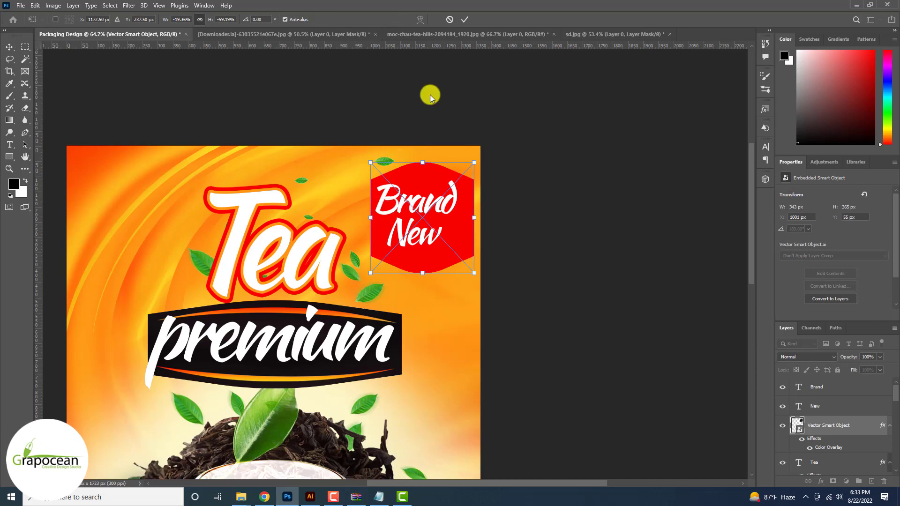
click(464, 19)
Reposition "Brand" and "New" so both words sit centered horizontally on the widened red badge
drag(431, 207, 439, 204)
drag(429, 236, 439, 239)
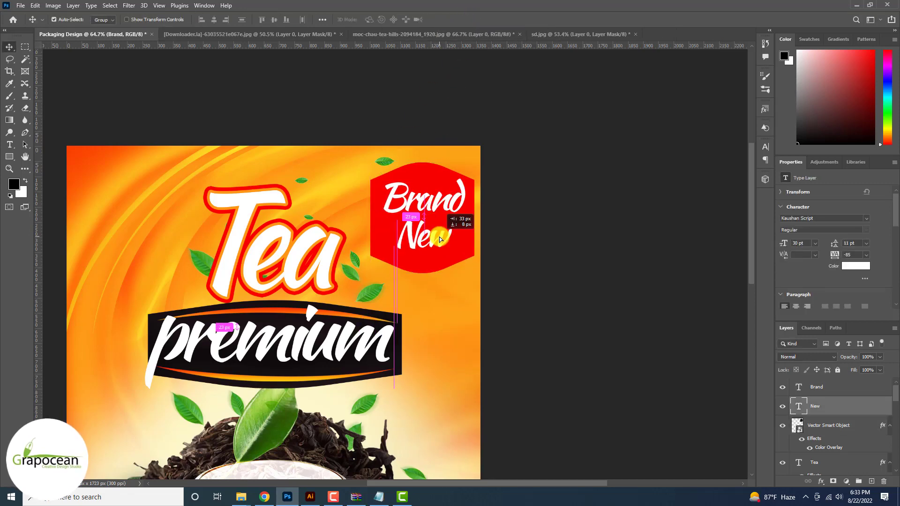
scroll(439, 239, down, 3)
scroll(437, 237, up, 5)
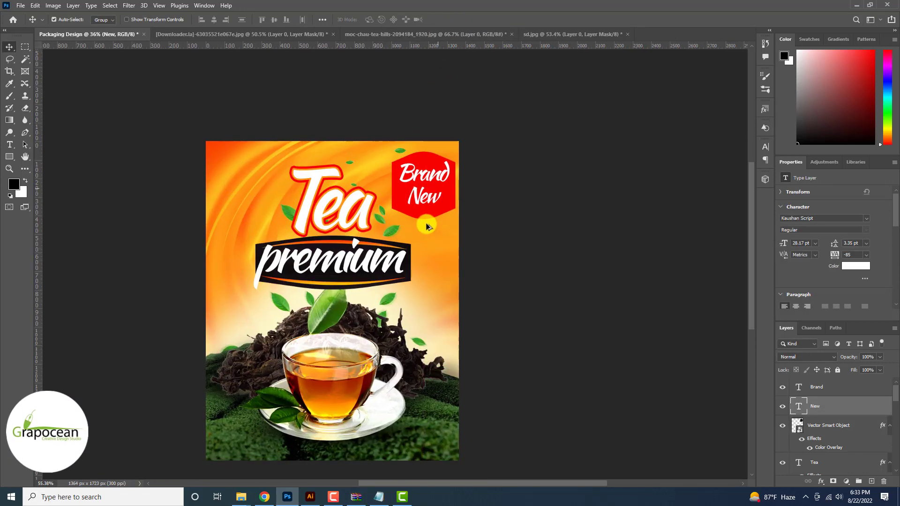
drag(415, 213, 417, 210)
Change the font of the "Brand" text to Bebas
click(9, 147)
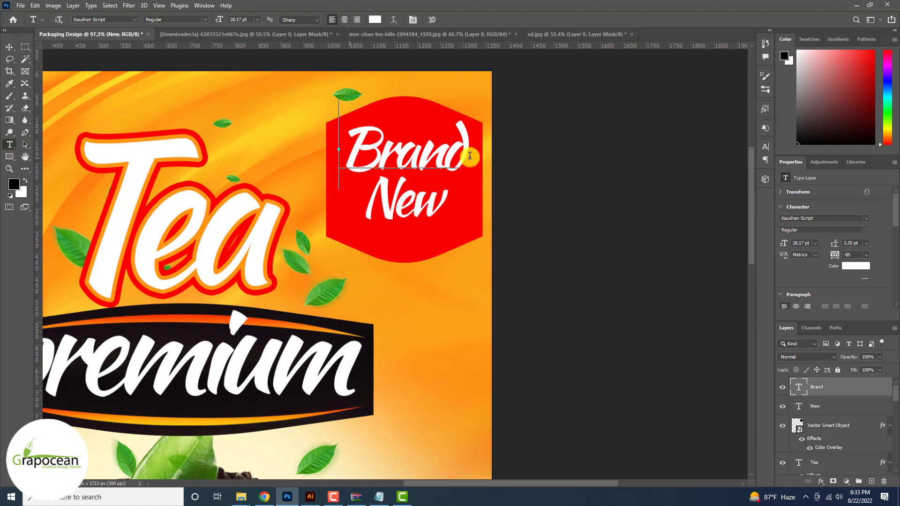
drag(468, 151, 237, 55)
click(135, 20)
key(Down)
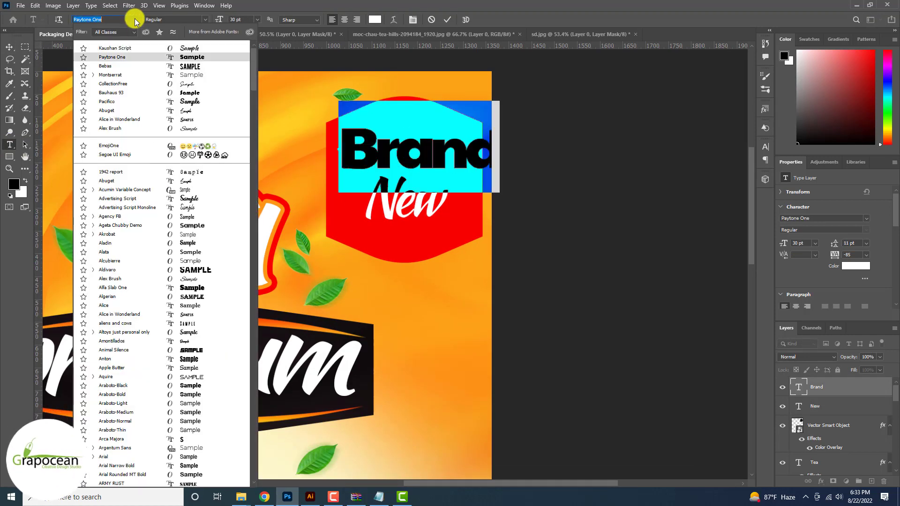
key(Down)
key(Return)
Shift "Brand" and "New" down to center them in the badge, and shrink the whole badge near the design's upper-right corner
click(9, 46)
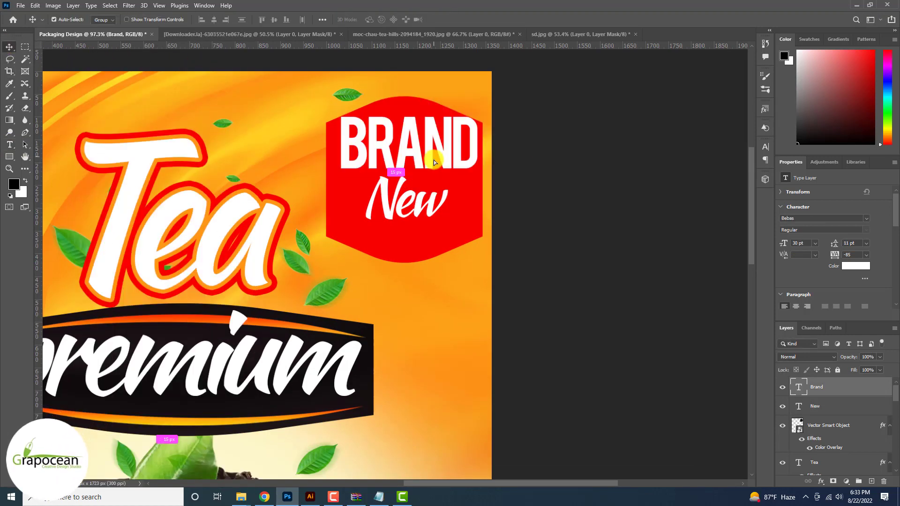
drag(434, 153, 432, 165)
drag(406, 207, 409, 217)
scroll(481, 188, down, 10)
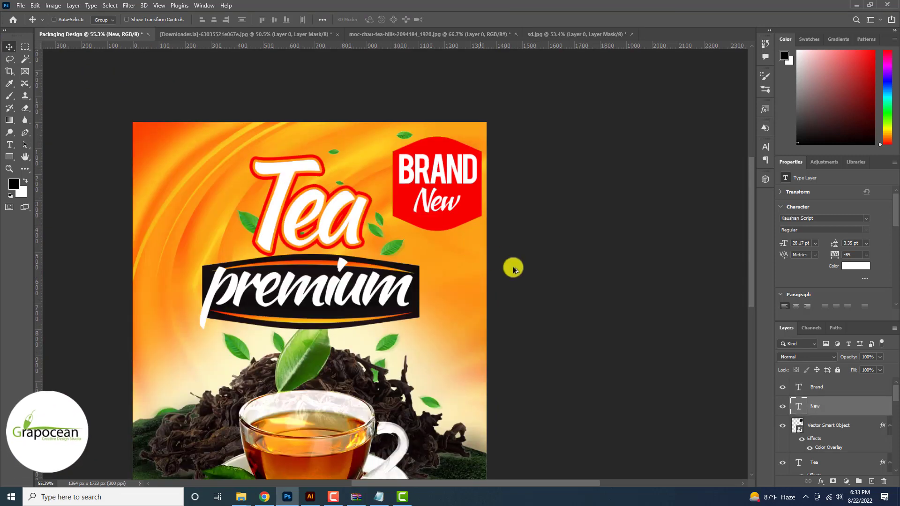
scroll(393, 199, up, 2)
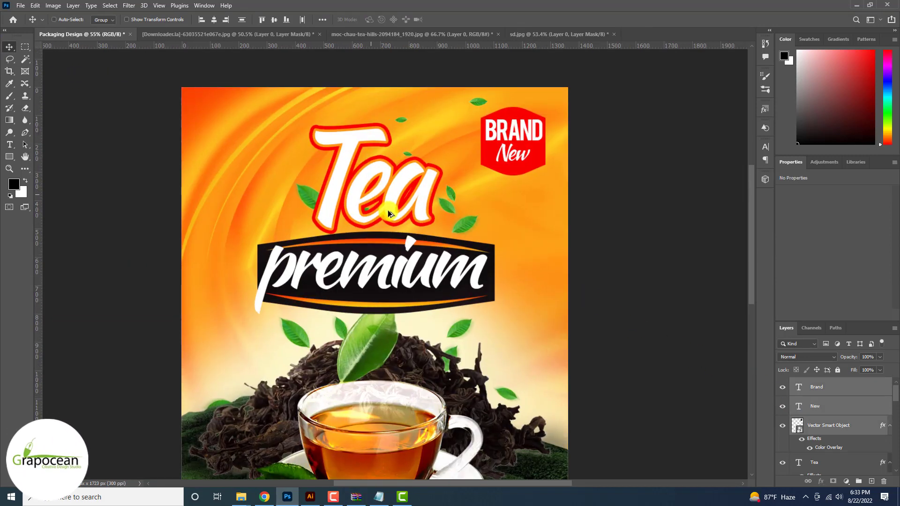
scroll(359, 197, down, 3)
Add a Bevel & Emboss effect to the "Tea" text layer with a depth of 729%
scroll(834, 422, down, 1)
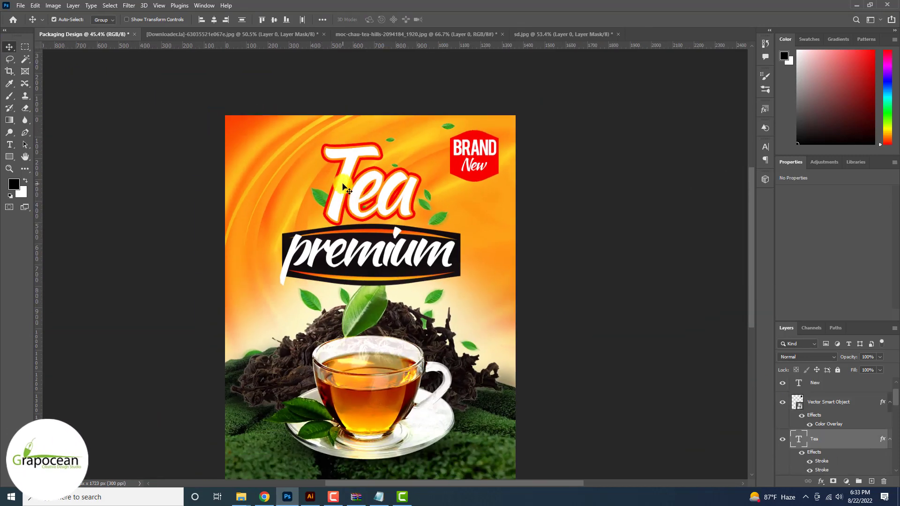
click(833, 438)
right_click(833, 437)
click(685, 80)
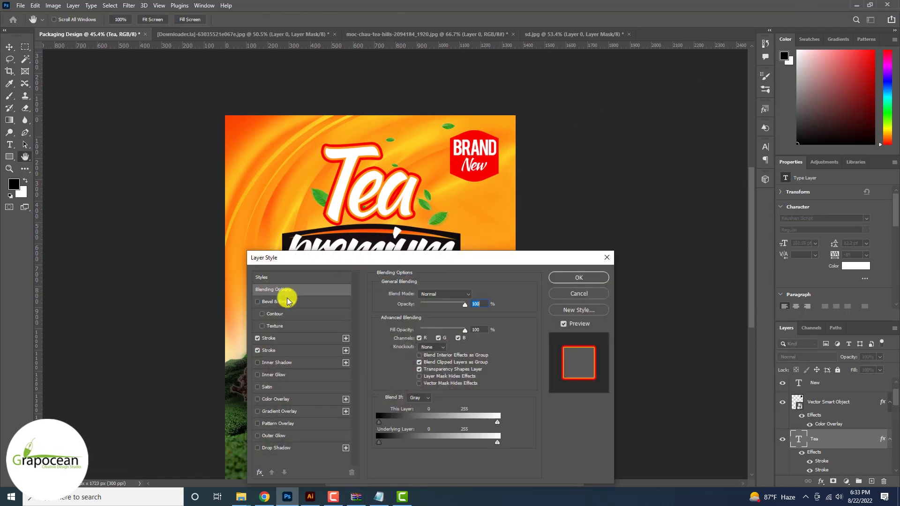
click(287, 302)
drag(423, 314, 449, 320)
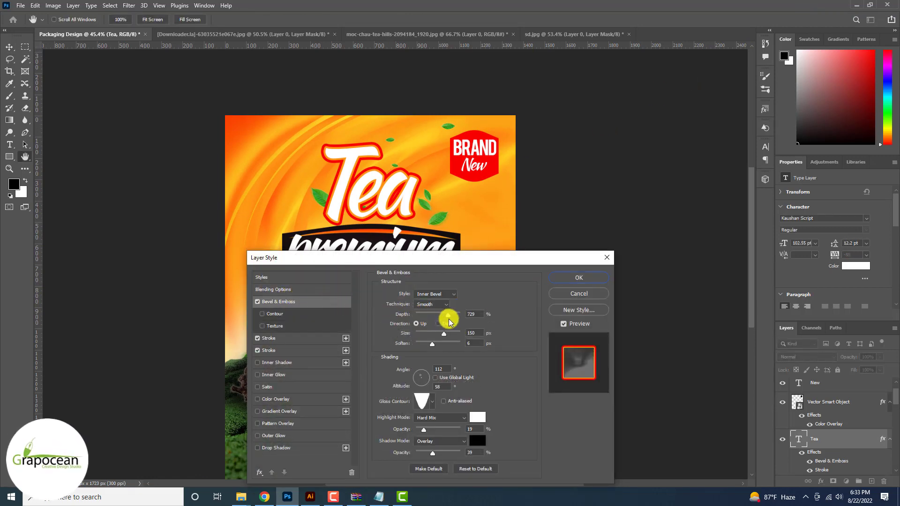
Leave Outer Glow off and give "Tea" a black Drop Shadow with 34% opacity and 38 px distance, and apply the style
click(273, 436)
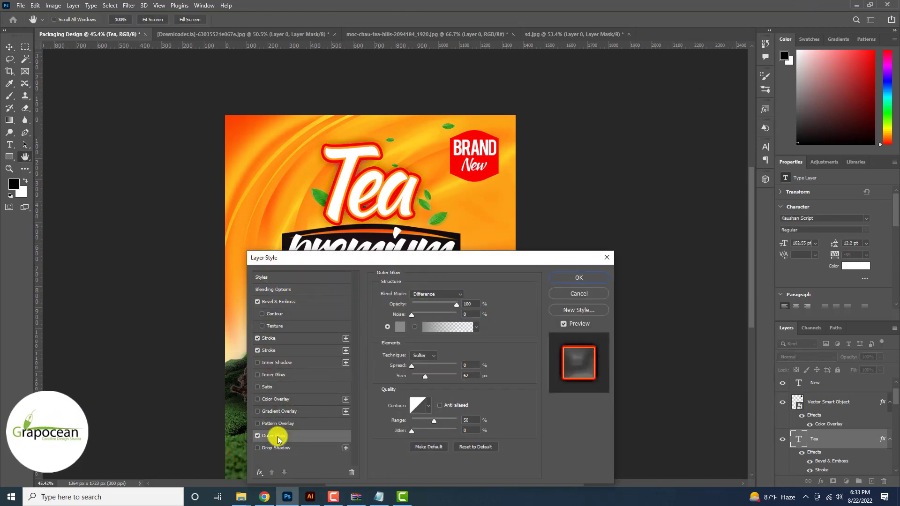
click(257, 436)
click(281, 447)
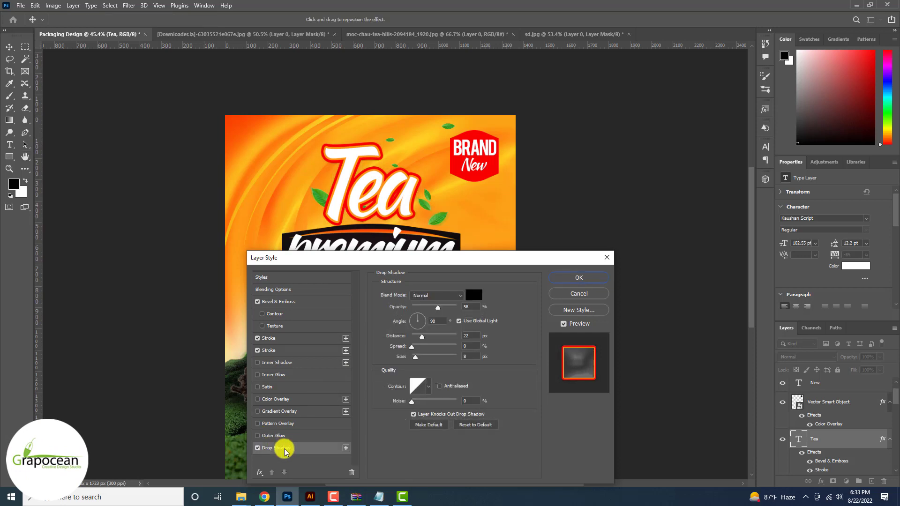
drag(441, 338, 426, 337)
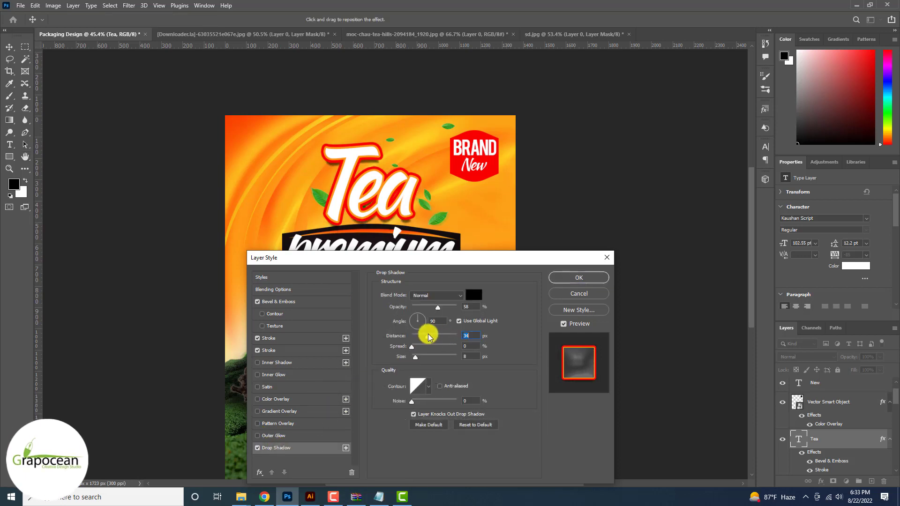
drag(474, 308, 454, 306)
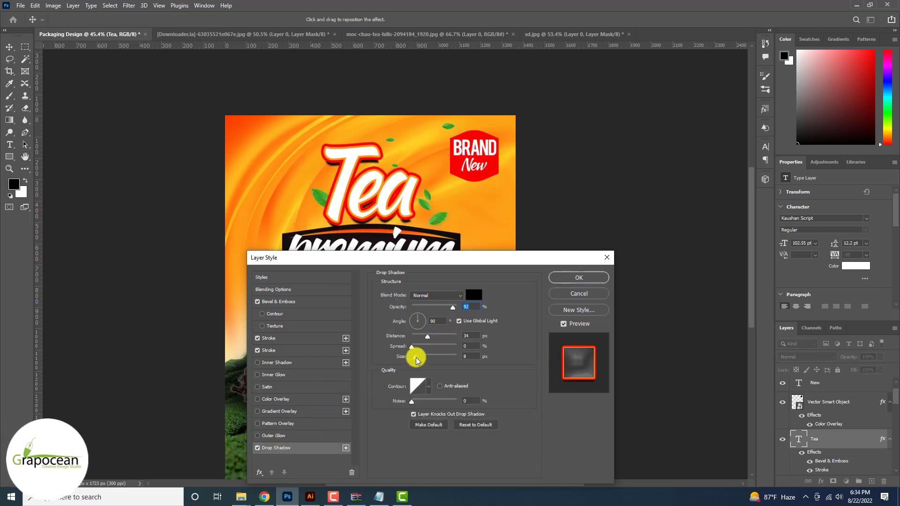
drag(415, 357, 440, 338)
drag(452, 307, 428, 310)
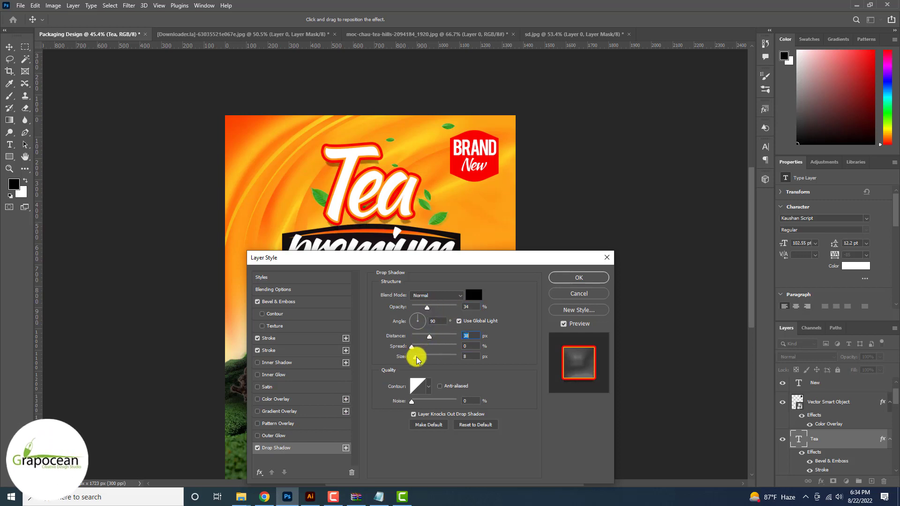
click(579, 277)
scroll(534, 275, down, 6)
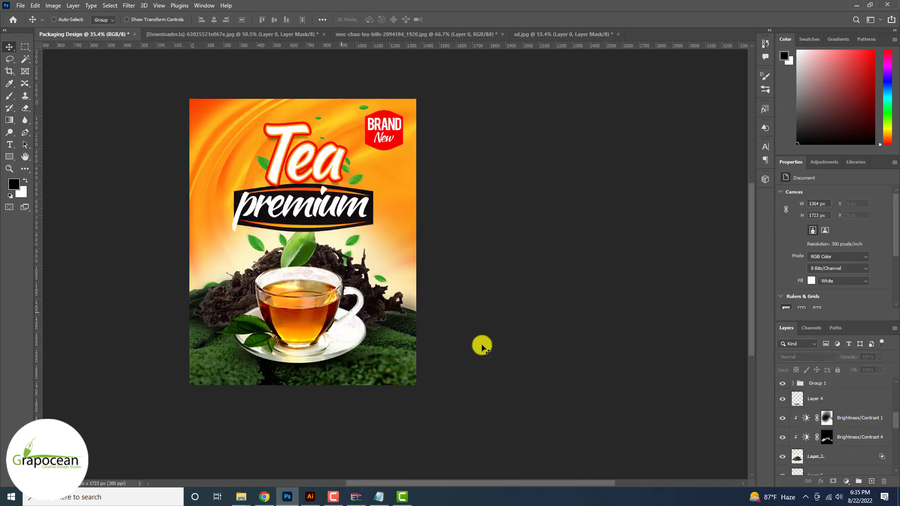
scroll(482, 345, down, 5)
scroll(482, 345, up, 3)
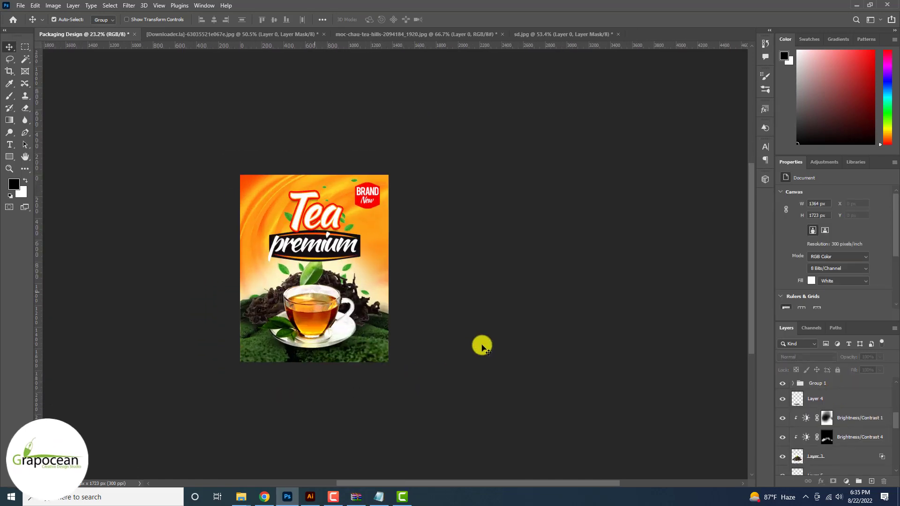
scroll(482, 345, up, 2)
scroll(482, 345, down, 2)
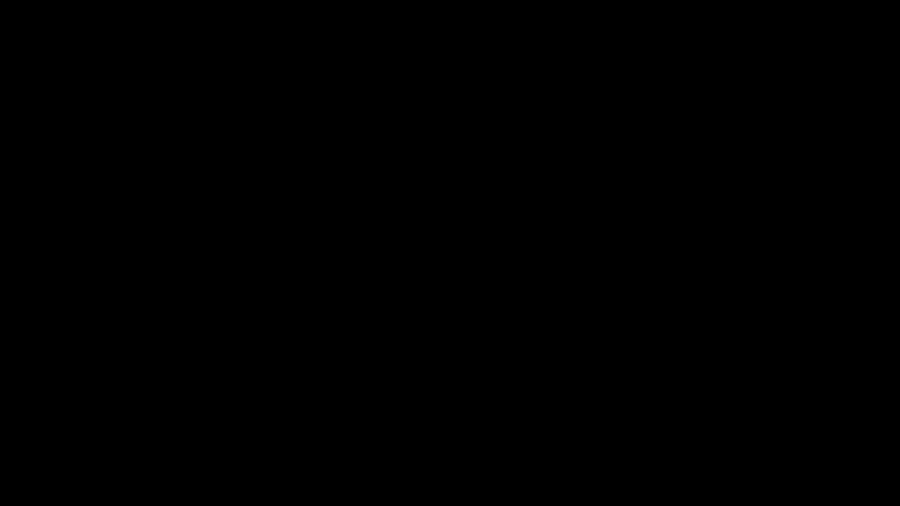